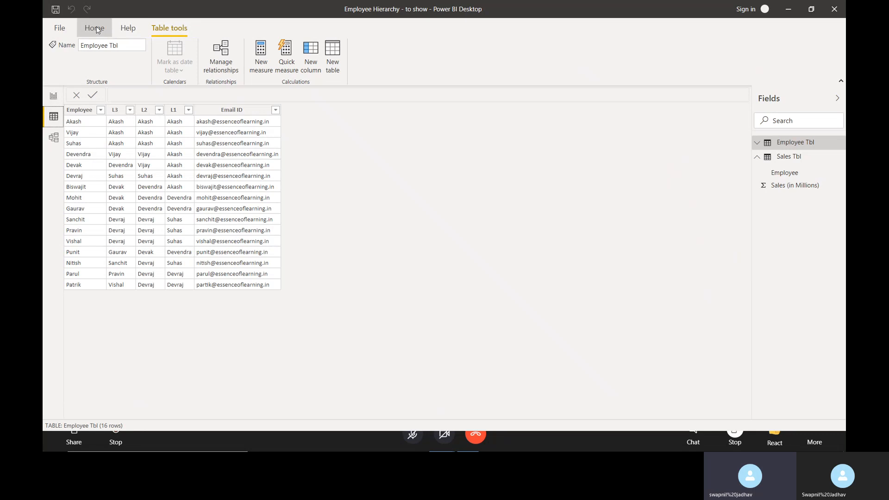
- Show the Home ribbon commands while Employee Tbl is open in Data view
{"action": "left_click", "coordinate": [96, 28]}
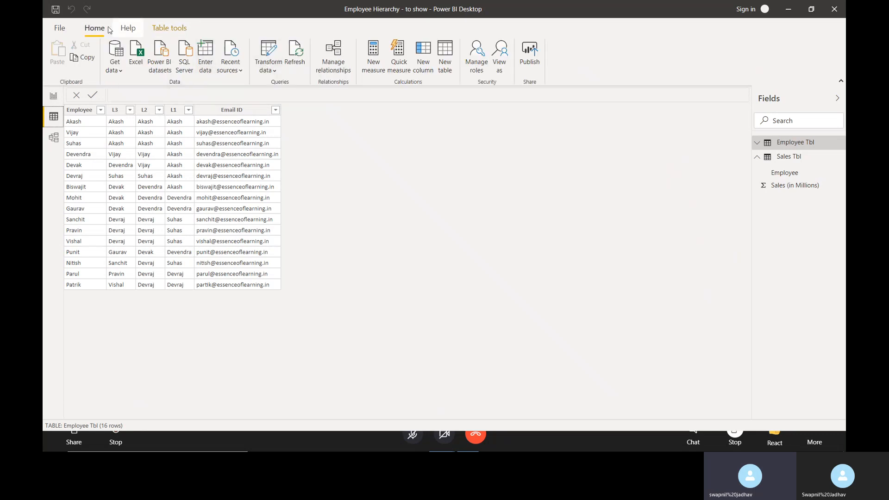
- In Power Query Editor, merge Employee Tbl with Sales Tbl, matching on the Employee columns
{"action": "left_click", "coordinate": [267, 69]}
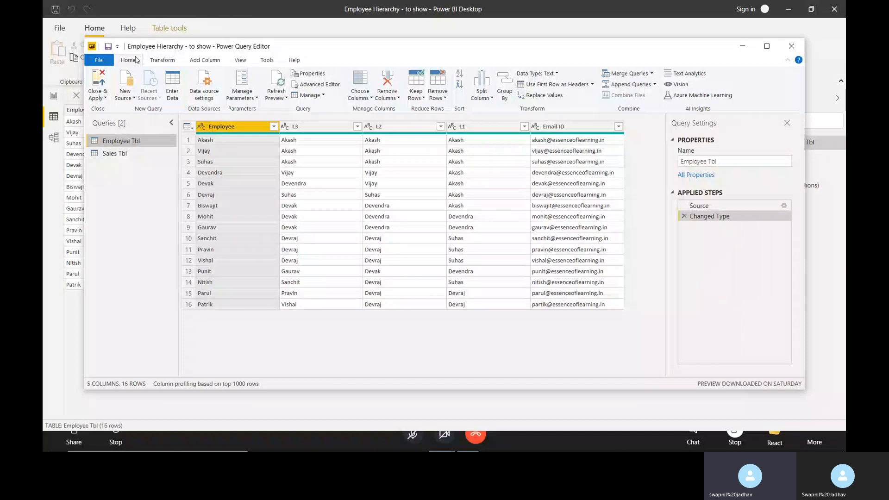
{"action": "left_click", "coordinate": [651, 74]}
{"action": "left_click", "coordinate": [625, 85]}
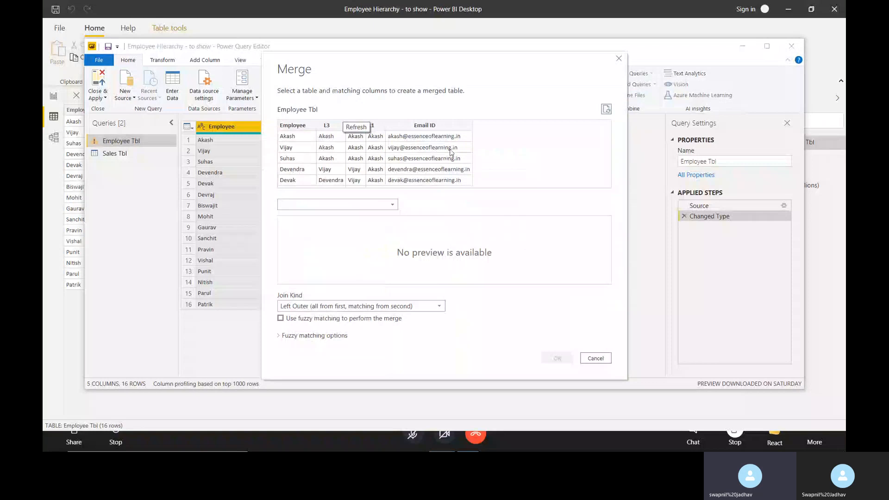
{"action": "left_click", "coordinate": [346, 204]}
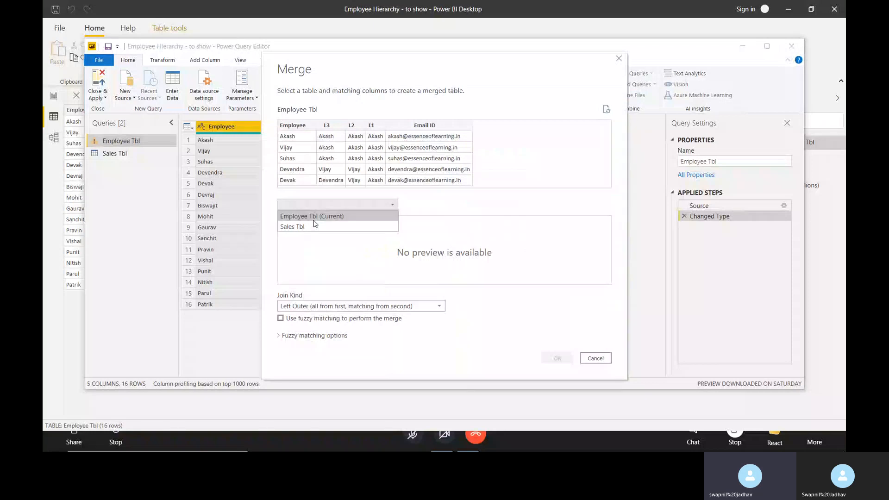
{"action": "left_click", "coordinate": [289, 226]}
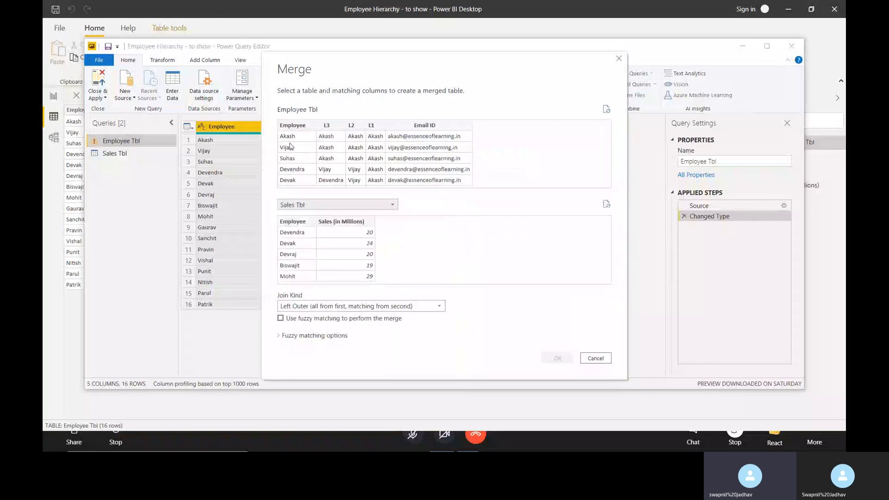
{"action": "left_click", "coordinate": [290, 126]}
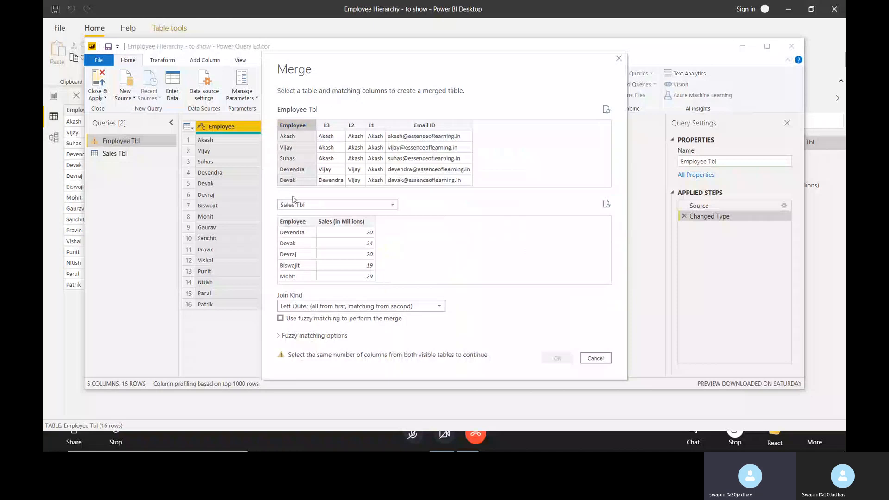
{"action": "left_click", "coordinate": [293, 222]}
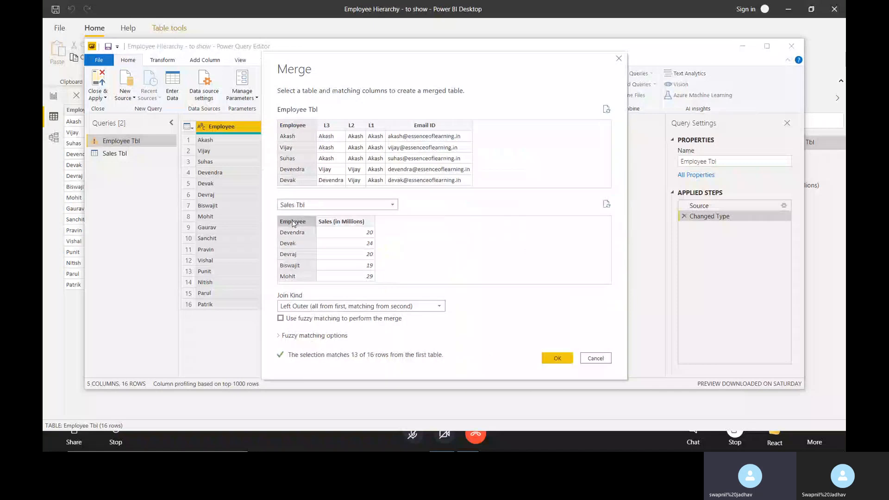
{"action": "left_click", "coordinate": [557, 359]}
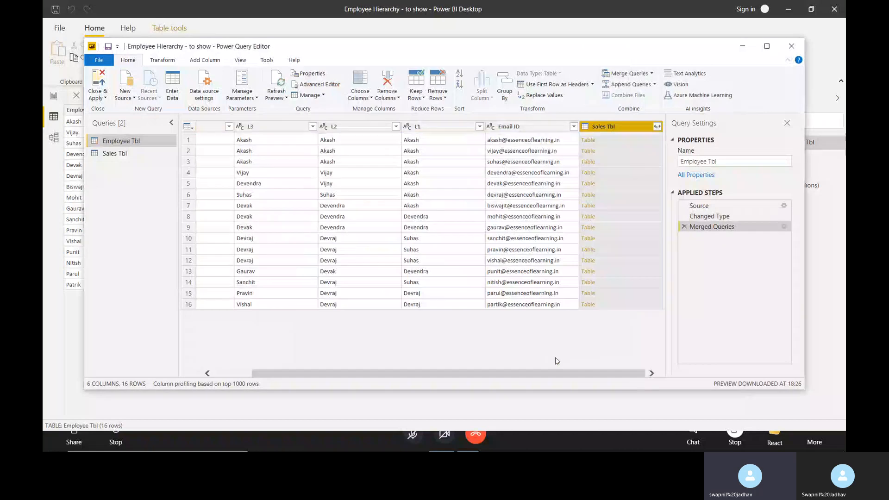
- Expand the merged Sales Tbl column, keeping only Sales (in Millions)
{"action": "left_click", "coordinate": [657, 127]}
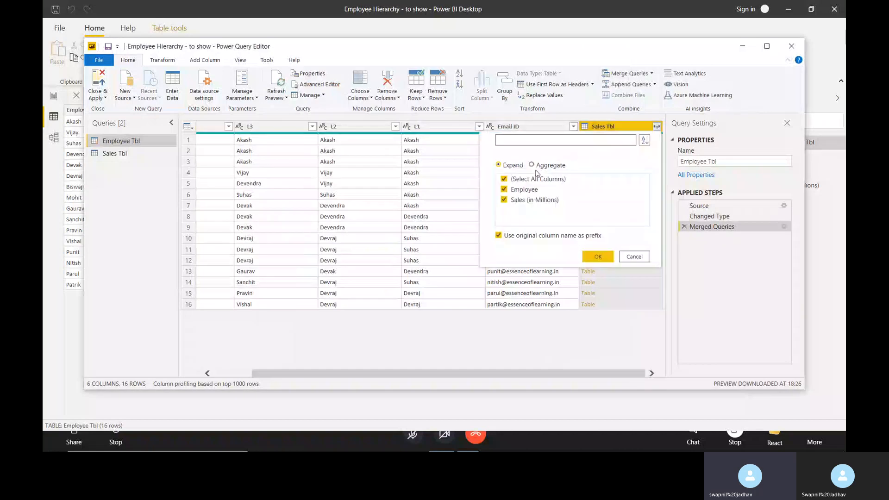
{"action": "left_click", "coordinate": [504, 189]}
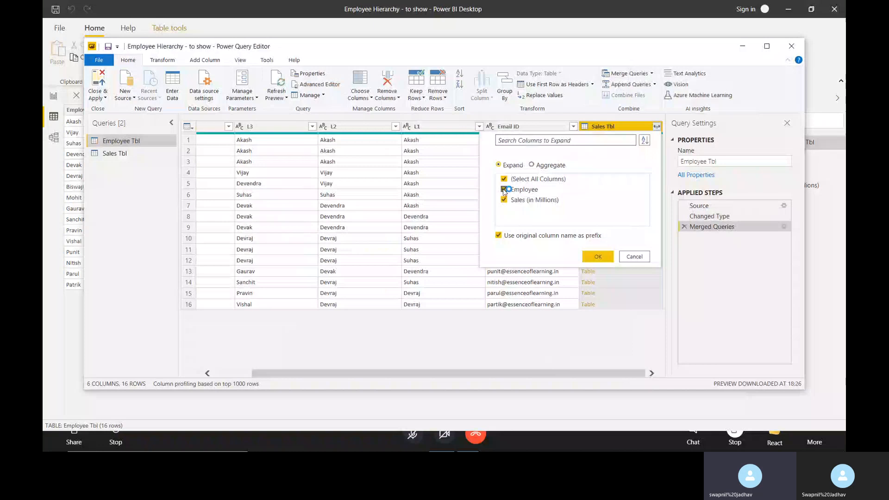
{"action": "left_click", "coordinate": [598, 256]}
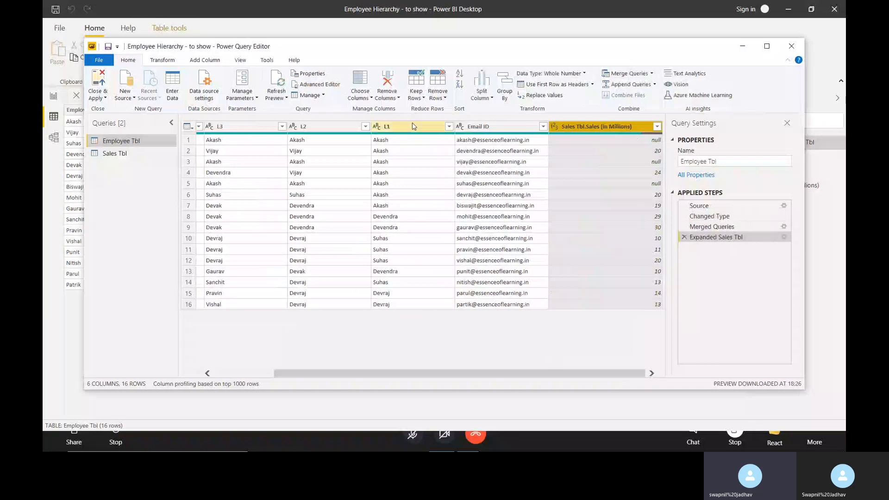
- Disable load for the Sales Tbl query and continue past the data loss warning
{"action": "right_click", "coordinate": [111, 156]}
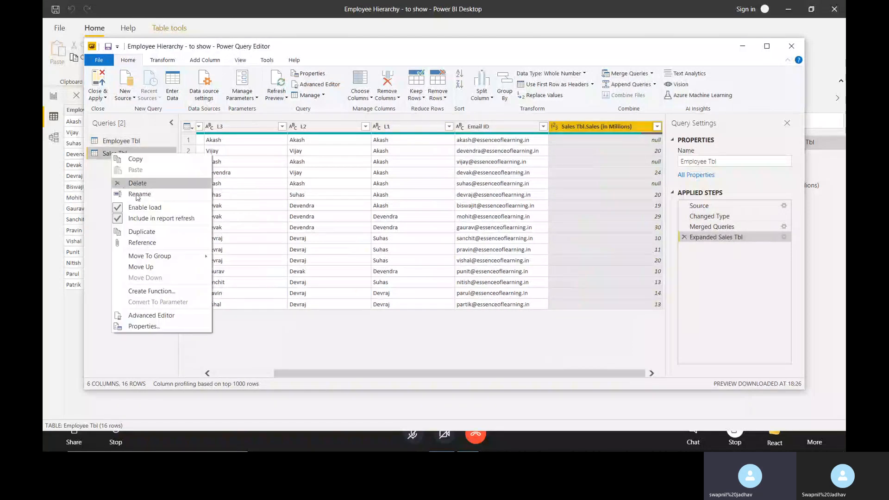
{"action": "left_click", "coordinate": [119, 208]}
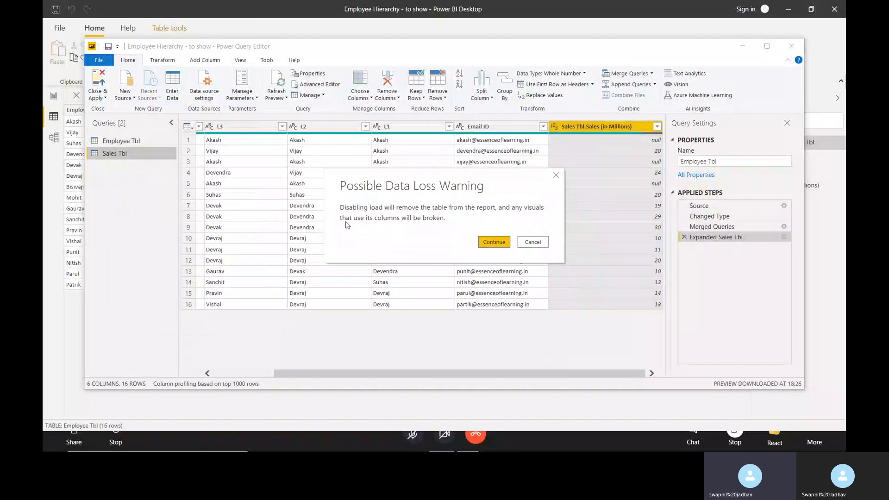
{"action": "left_click", "coordinate": [494, 243]}
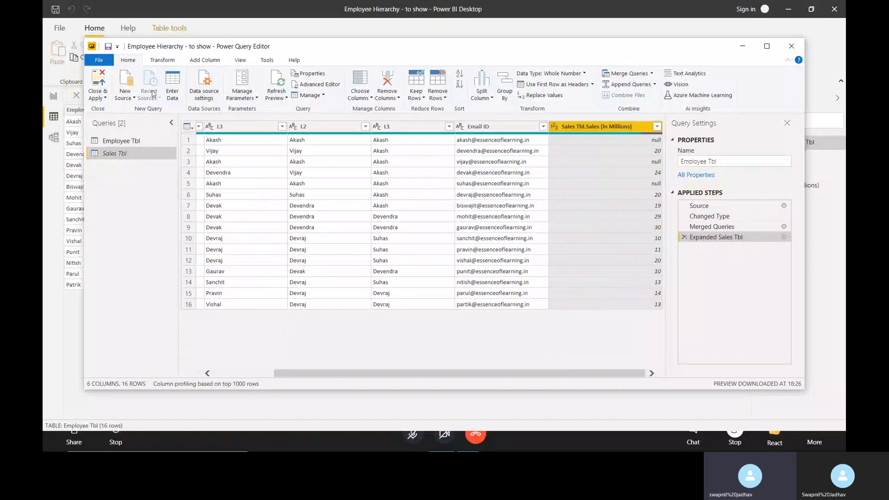
- Select the L3 and Email ID columns and start a Column From Examples from the selection
{"action": "left_click", "coordinate": [203, 61]}
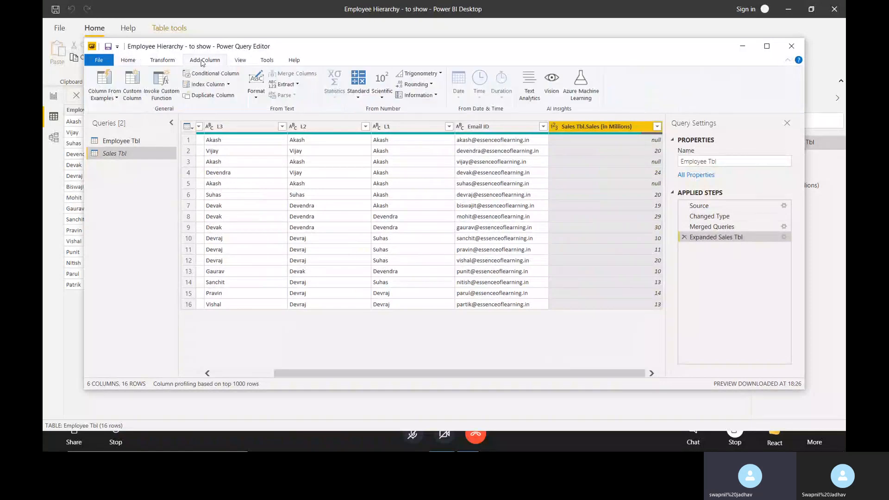
{"action": "left_click", "coordinate": [238, 131]}
{"action": "left_click", "coordinate": [485, 129], "text": "ctrl"}
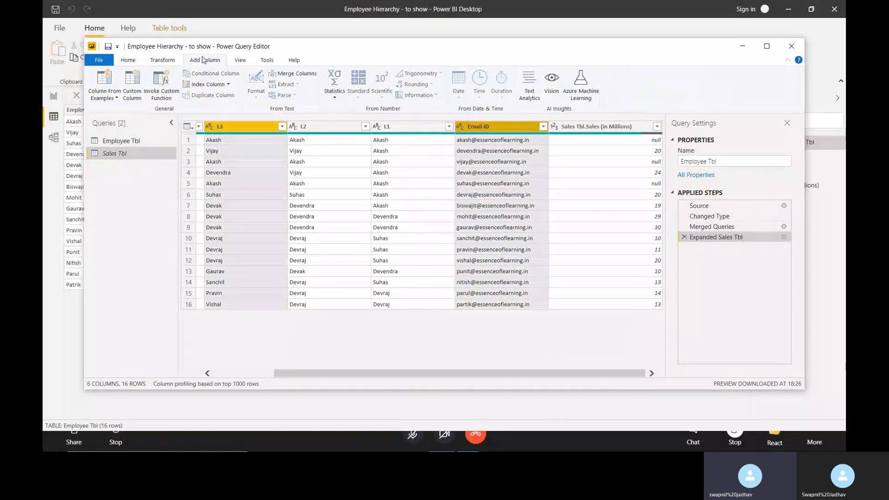
{"action": "left_click", "coordinate": [104, 95]}
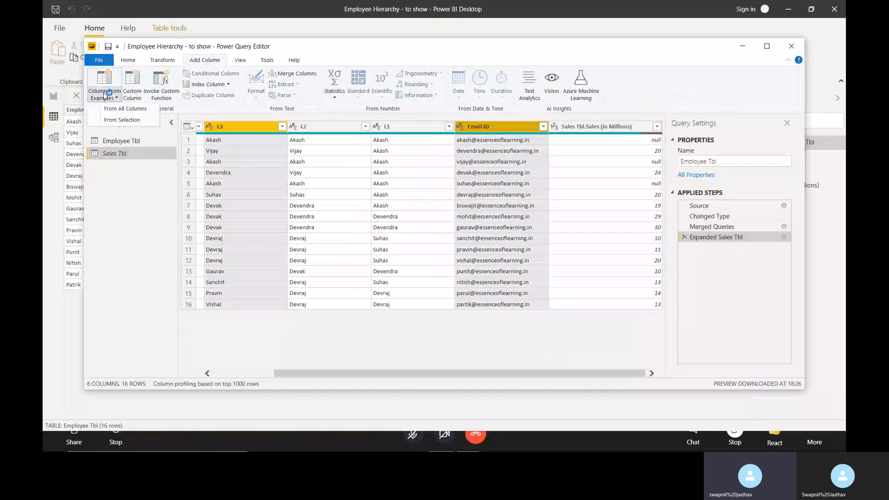
{"action": "left_click", "coordinate": [121, 120]}
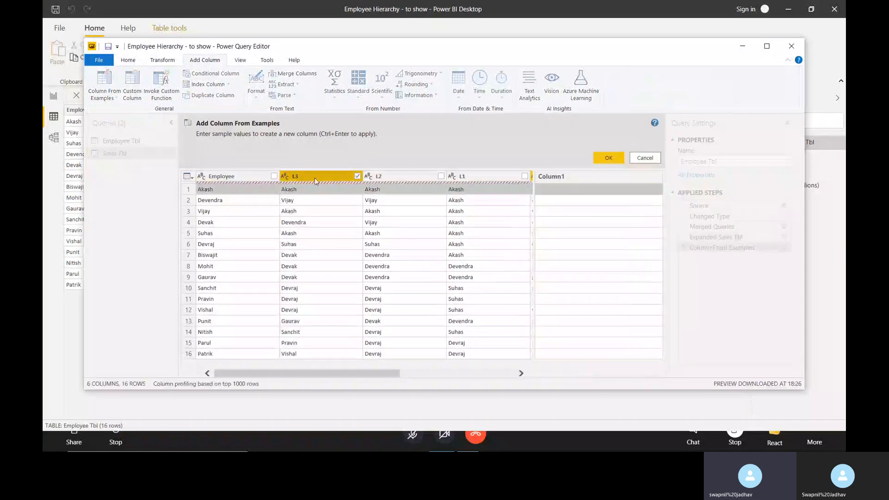
- Enter example L3 manager email addresses for rows 1 to 3, including Vijay's
{"action": "double_click", "coordinate": [547, 190]}
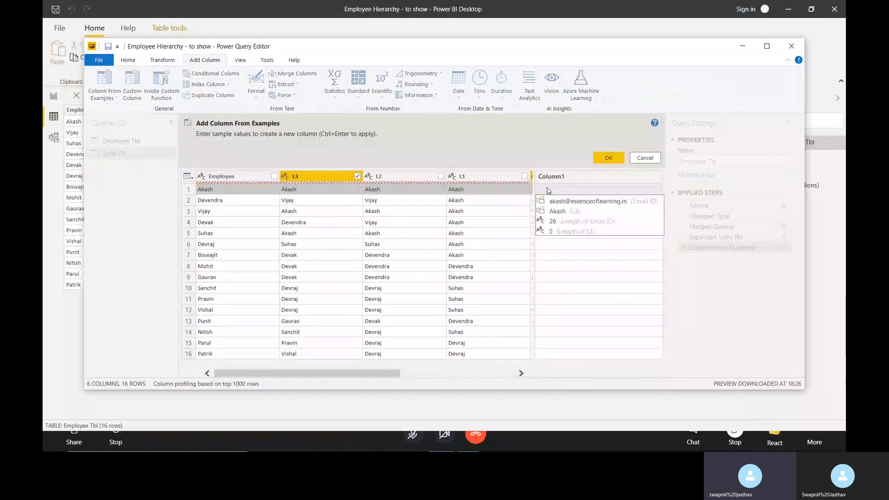
{"action": "left_click", "coordinate": [569, 202]}
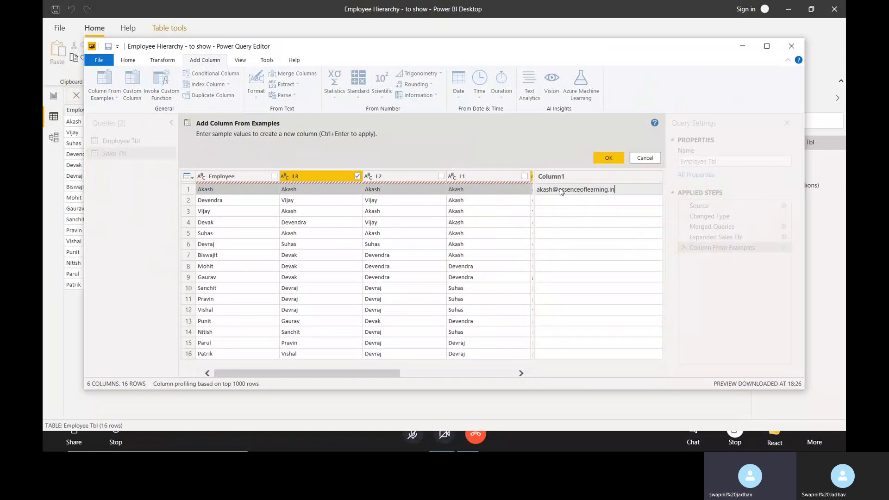
{"action": "key", "text": "Return"}
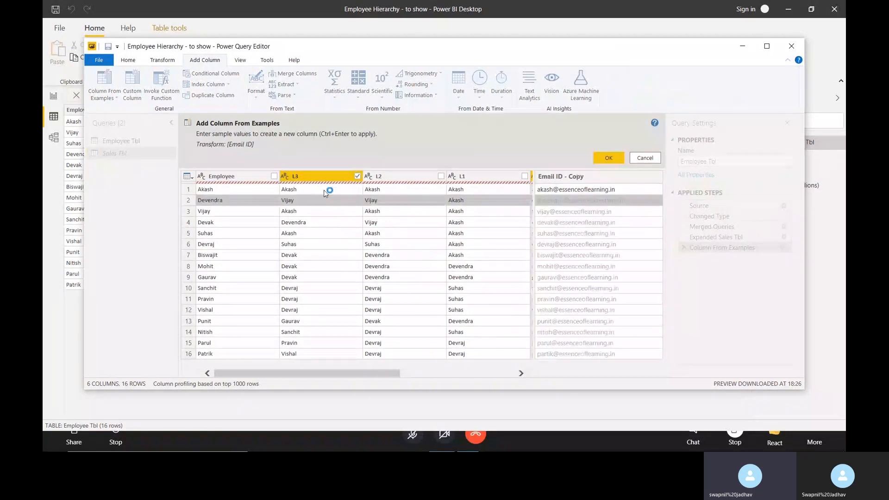
{"action": "double_click", "coordinate": [550, 198]}
{"action": "key", "text": "Left"}
{"action": "key", "text": "shift+Right"}
{"action": "key", "text": "shift+Right"}
{"action": "key", "text": "shift+Right"}
{"action": "key", "text": "shift+Right"}
{"action": "key", "text": "shift+Right"}
{"action": "key", "text": "shift+Right"}
{"action": "key", "text": "shift+Right"}
{"action": "key", "text": "shift+Right"}
{"action": "type", "text": "Vijay"}
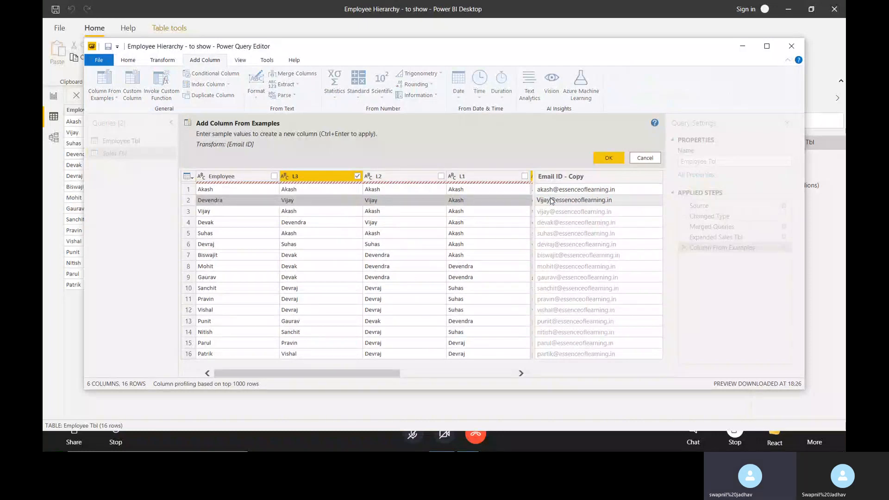
{"action": "key", "text": "Home"}
{"action": "left_click", "coordinate": [551, 209]}
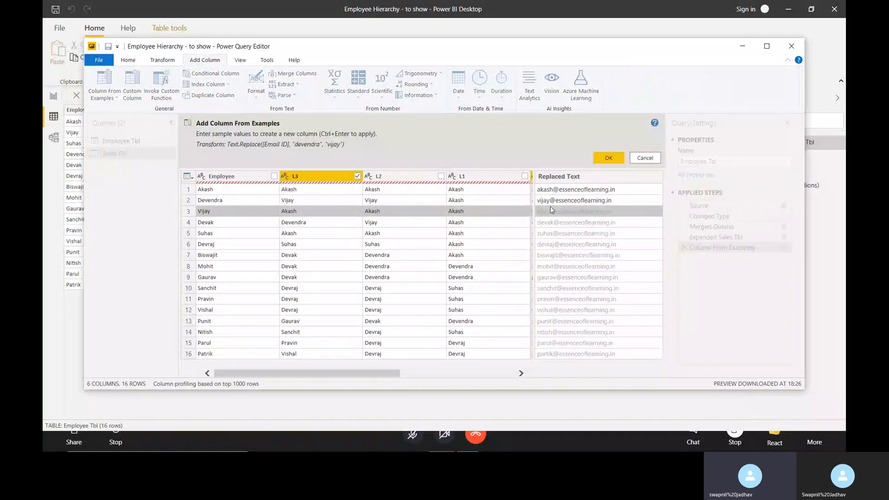
{"action": "left_click", "coordinate": [549, 190]}
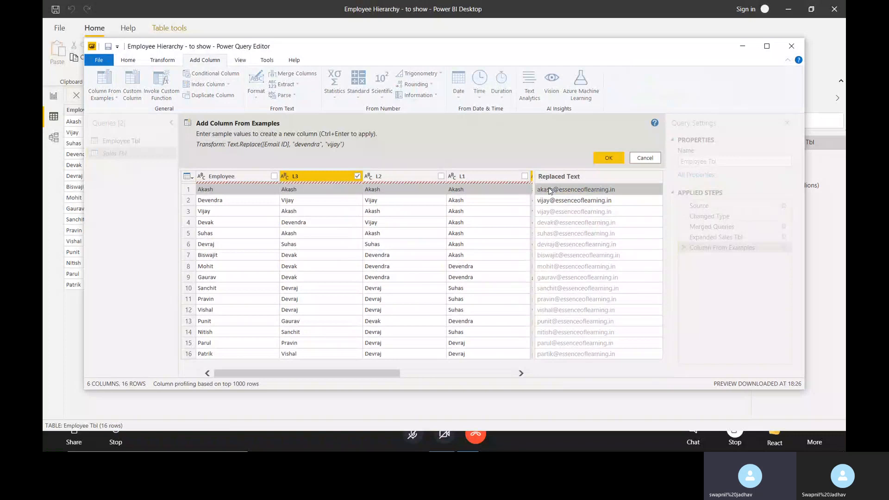
{"action": "left_click", "coordinate": [551, 213]}
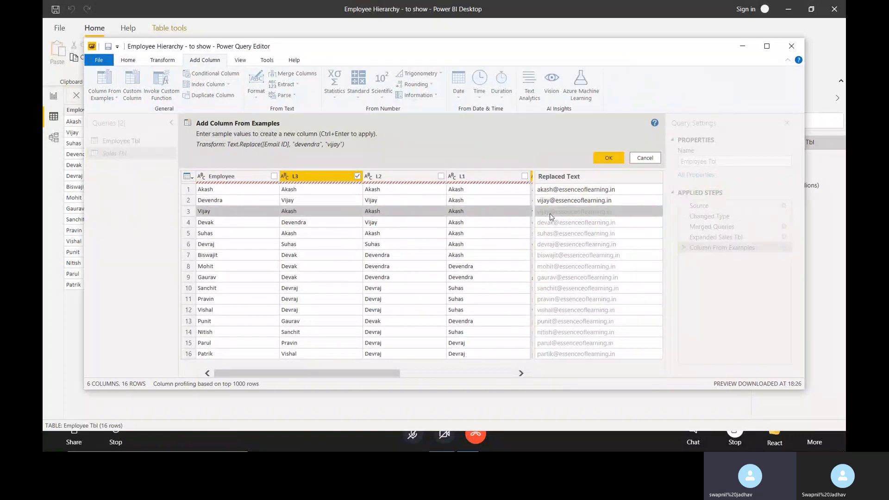
{"action": "key", "text": "ctrl+v"}
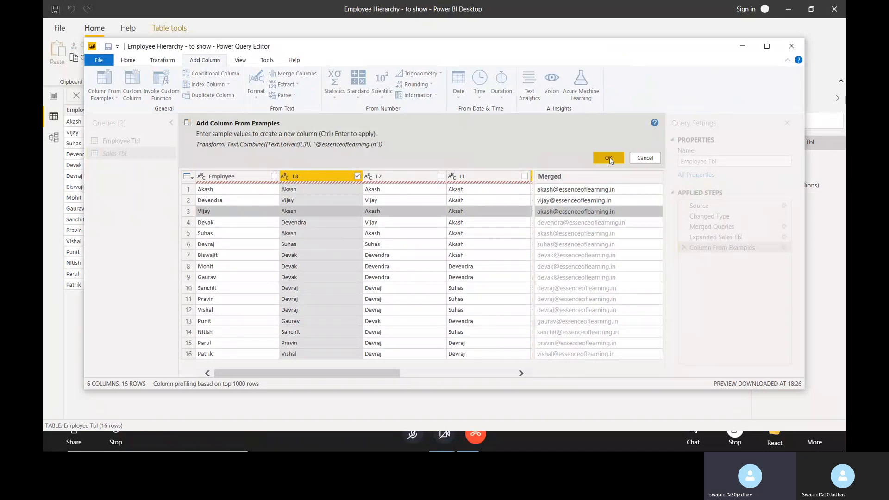
- Name the new column 'L3 Email ID' and add it to the table
{"action": "double_click", "coordinate": [551, 177]}
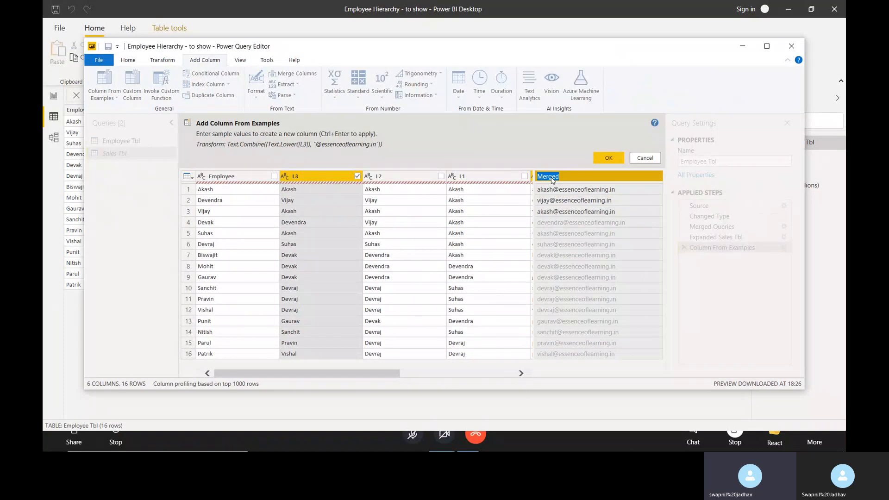
{"action": "type", "text": "L3 Email ID"}
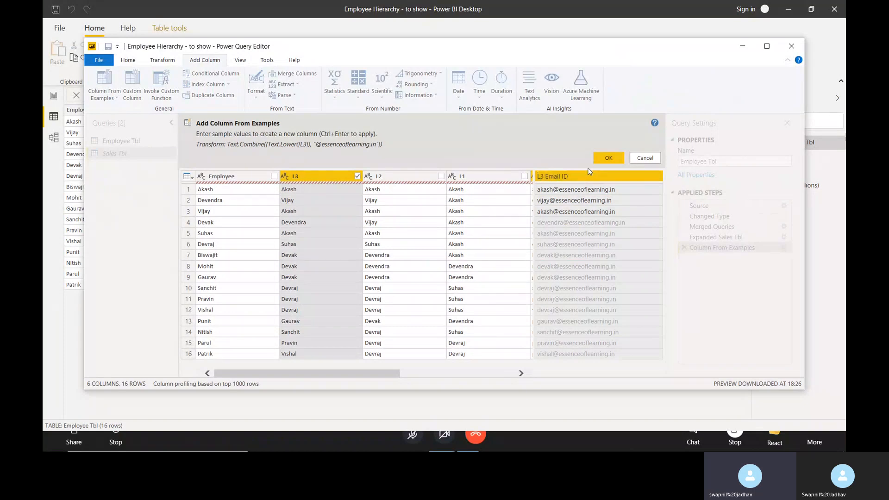
{"action": "left_click", "coordinate": [612, 157]}
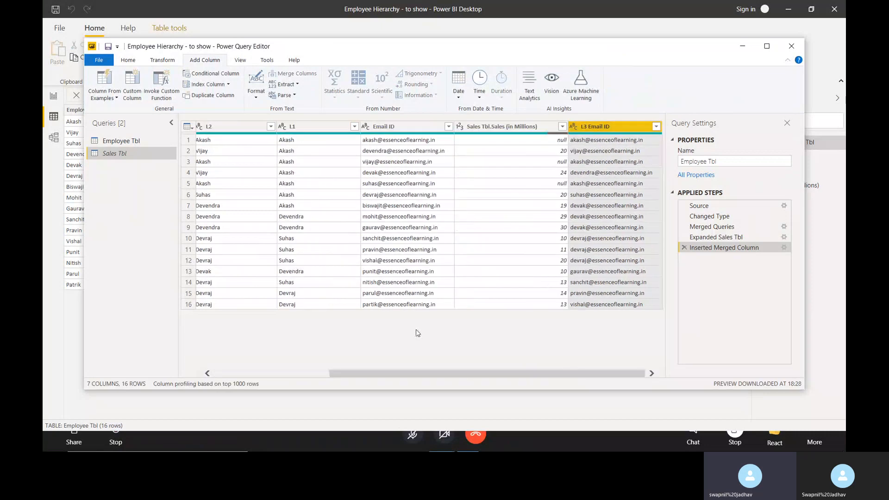
- Select L2 and Email ID and start a Column From Examples from the selection
{"action": "left_click", "coordinate": [222, 127]}
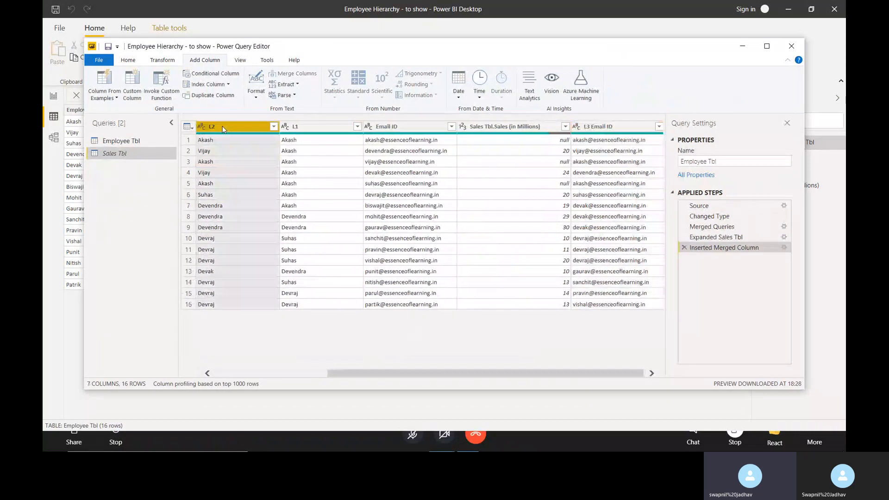
{"action": "left_click", "coordinate": [396, 127], "text": "ctrl"}
{"action": "left_click", "coordinate": [104, 96]}
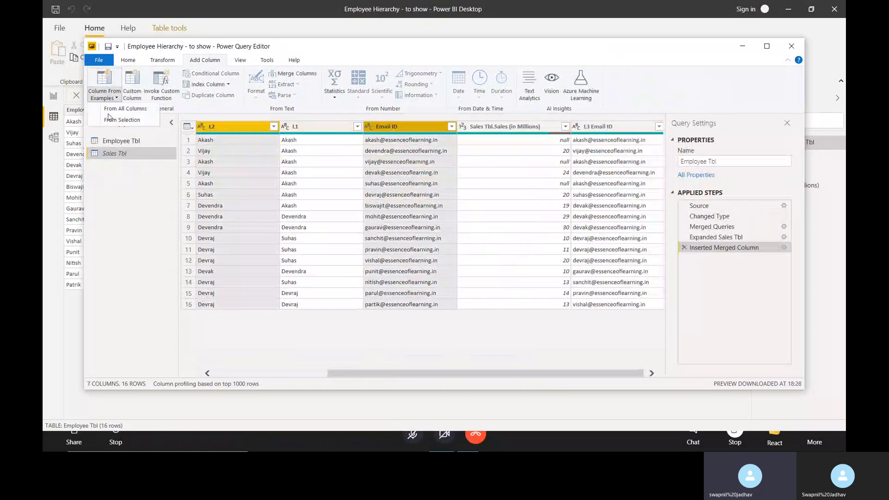
{"action": "left_click", "coordinate": [121, 119]}
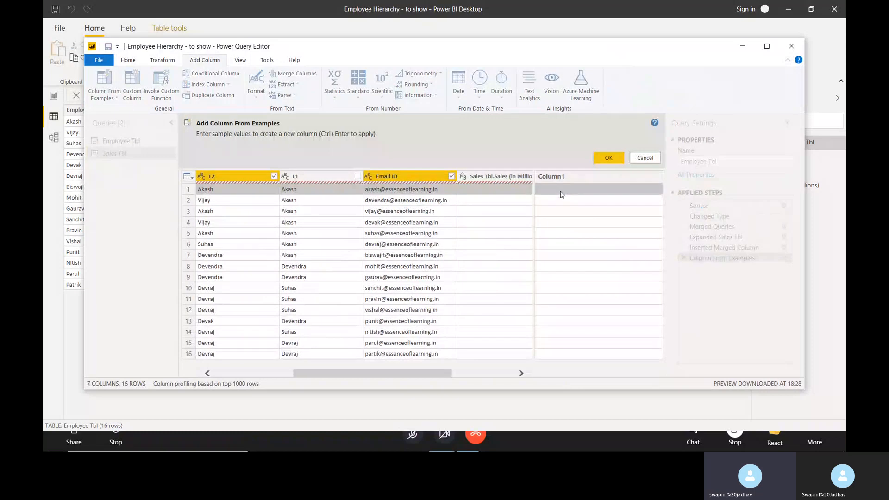
- Provide example L2 manager emails for rows 1 to 4, editing row 2 to vijay
{"action": "left_click", "coordinate": [561, 193]}
{"action": "left_click", "coordinate": [562, 202]}
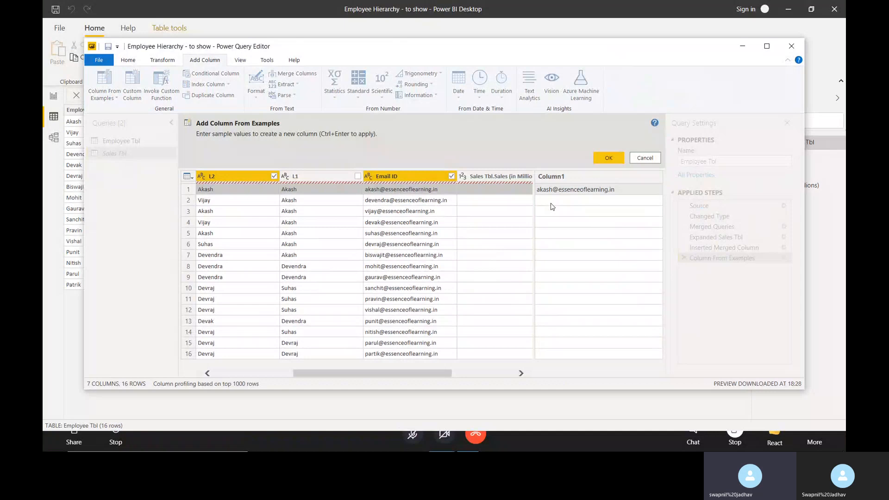
{"action": "double_click", "coordinate": [544, 203]}
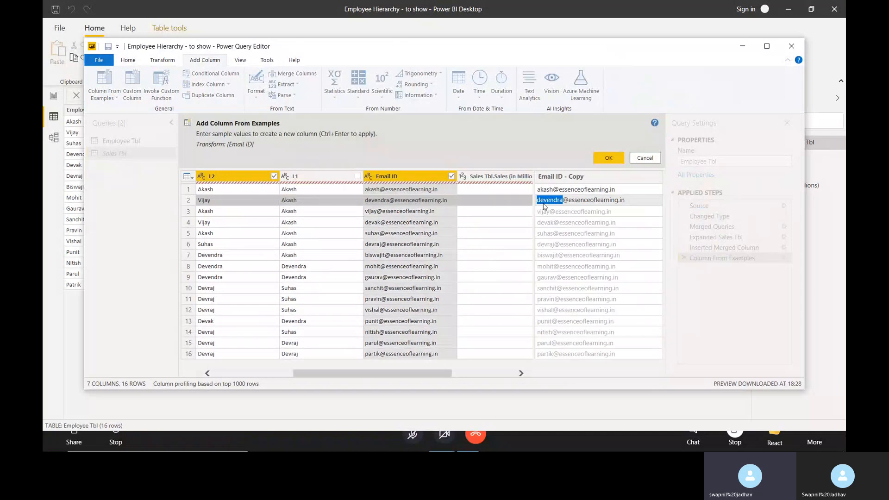
{"action": "type", "text": "vi"}
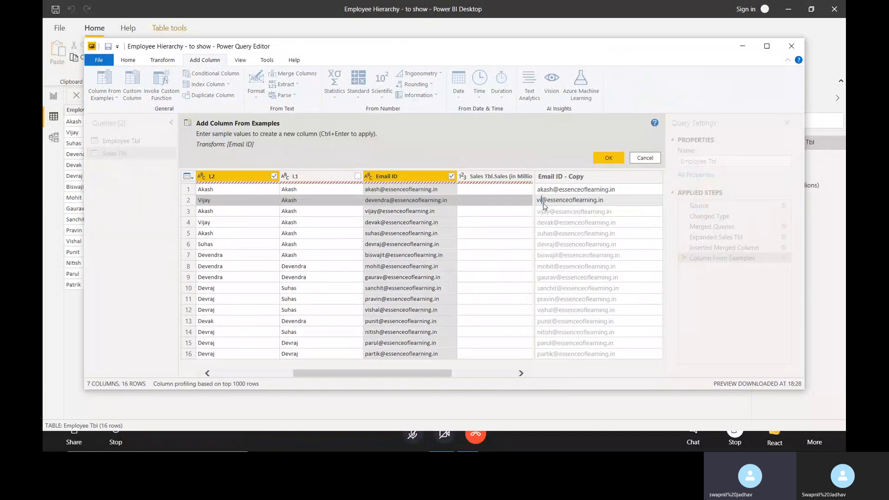
{"action": "type", "text": "jay"}
{"action": "key", "text": "Return"}
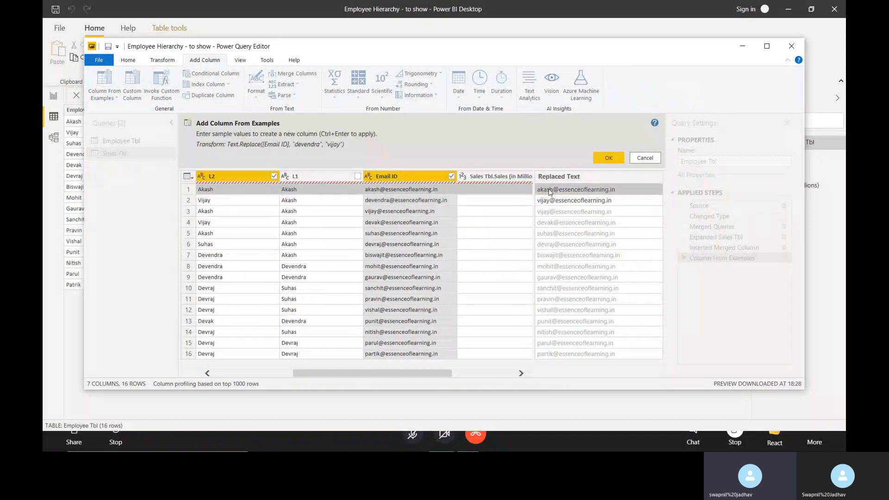
{"action": "left_click", "coordinate": [551, 213]}
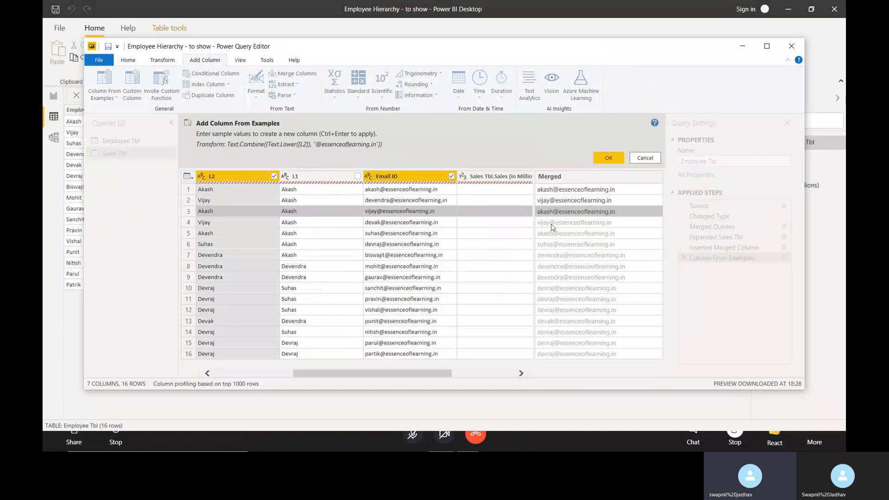
{"action": "left_click", "coordinate": [553, 224]}
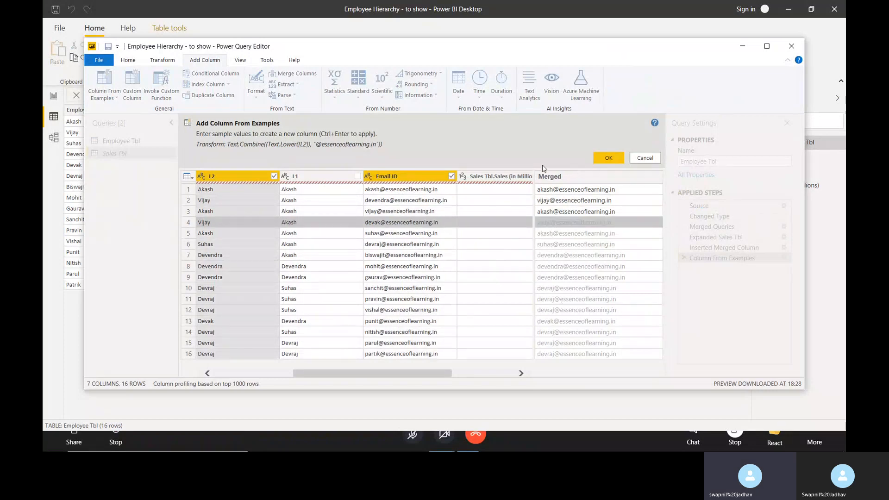
- Name the column 'L2 Email ID', add it, then select L1 with Email ID
{"action": "double_click", "coordinate": [553, 177]}
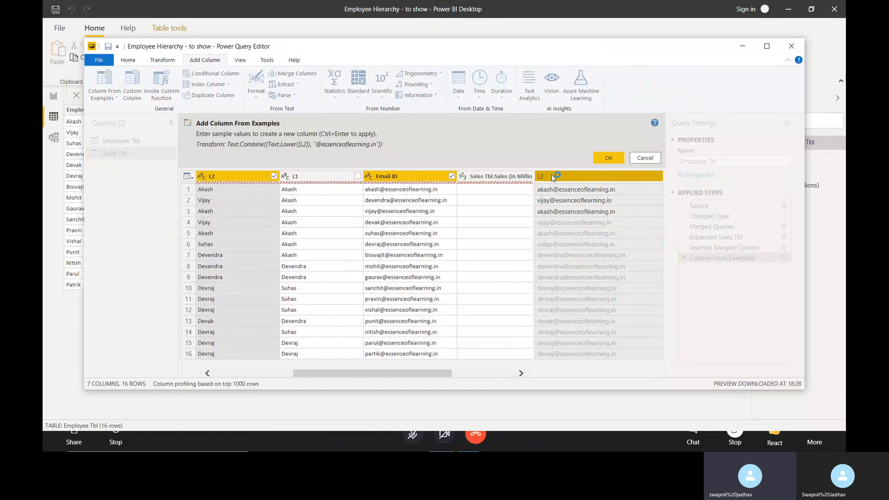
{"action": "type", "text": "L2 Email ID"}
{"action": "left_click", "coordinate": [610, 157]}
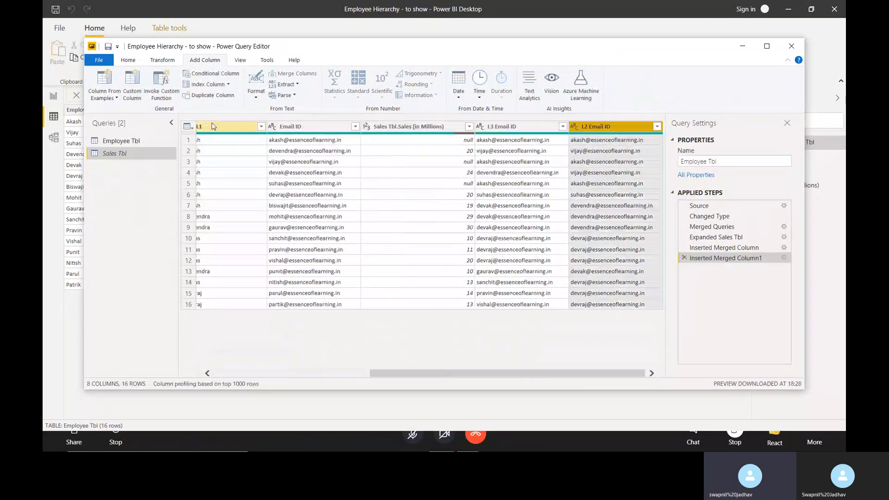
{"action": "left_click", "coordinate": [314, 130], "text": "ctrl"}
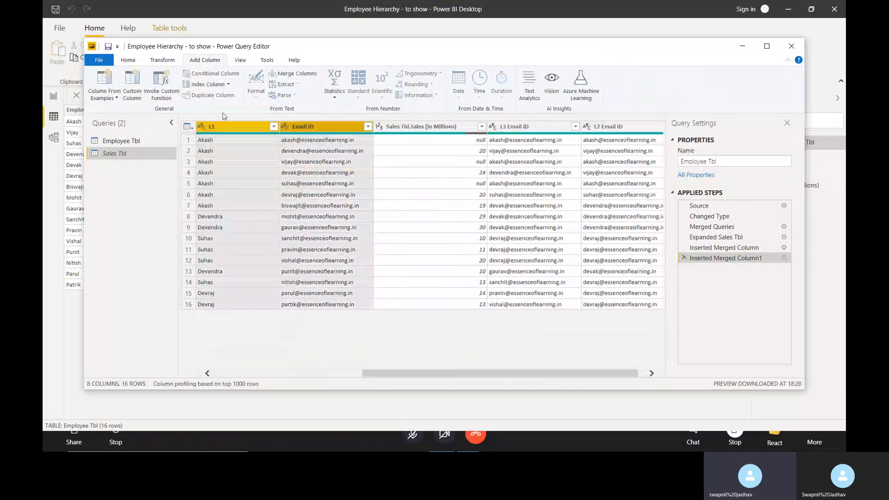
- Start a Column From Examples on L1 and Email ID, naming it 'L1 Email ID'
{"action": "left_click", "coordinate": [96, 97]}
{"action": "left_click", "coordinate": [113, 117]}
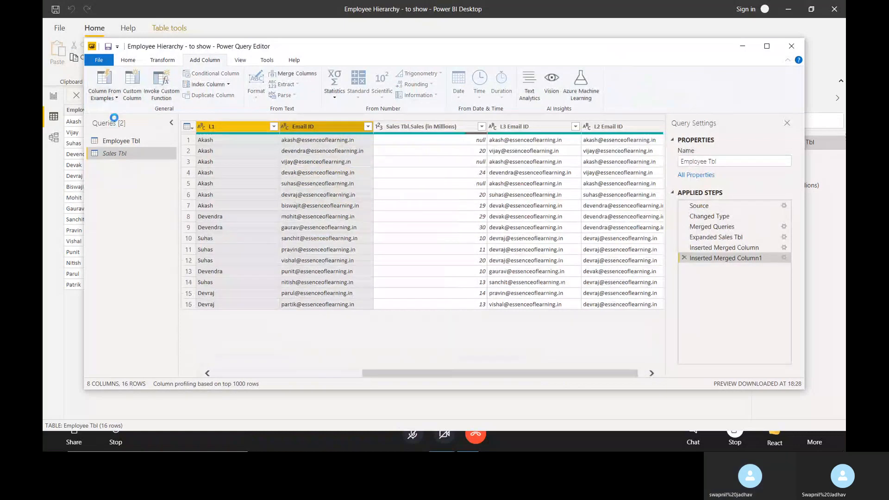
{"action": "left_click", "coordinate": [561, 179]}
{"action": "double_click", "coordinate": [559, 178]}
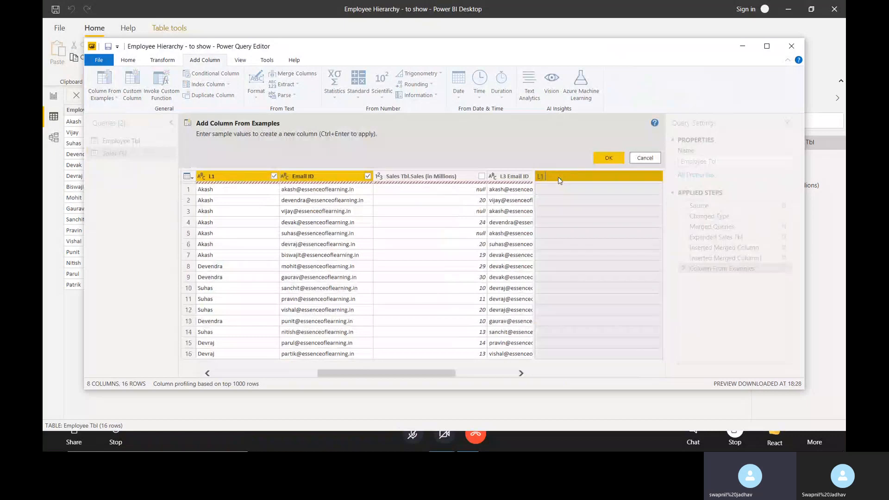
{"action": "type", "text": "L1 Email ID"}
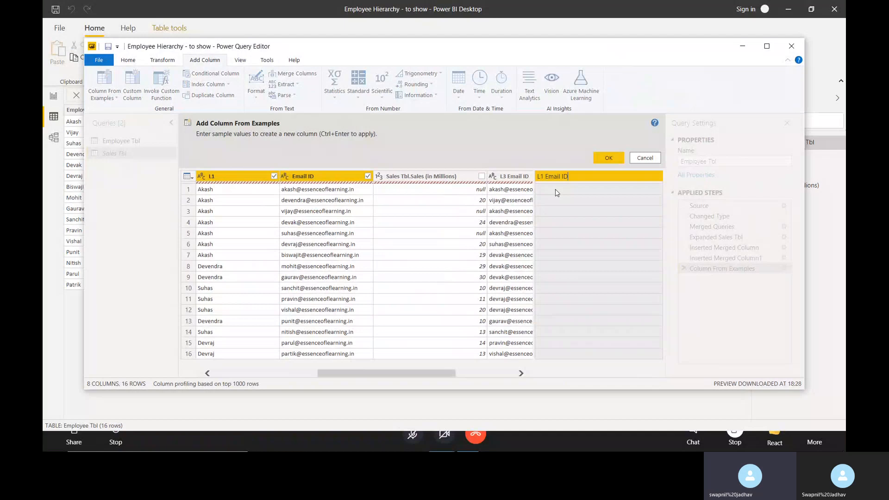
- Enter example L1 manager emails for rows 1 to 3 and add the column
{"action": "left_click", "coordinate": [556, 192]}
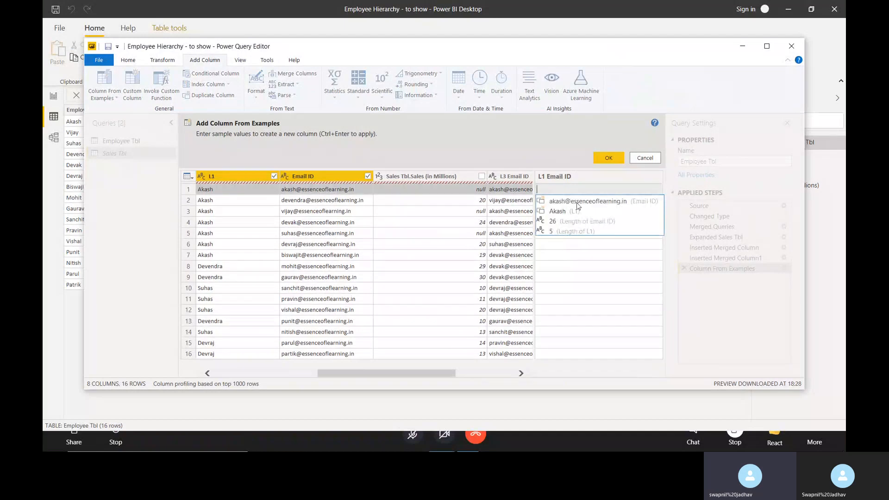
{"action": "left_click", "coordinate": [578, 204]}
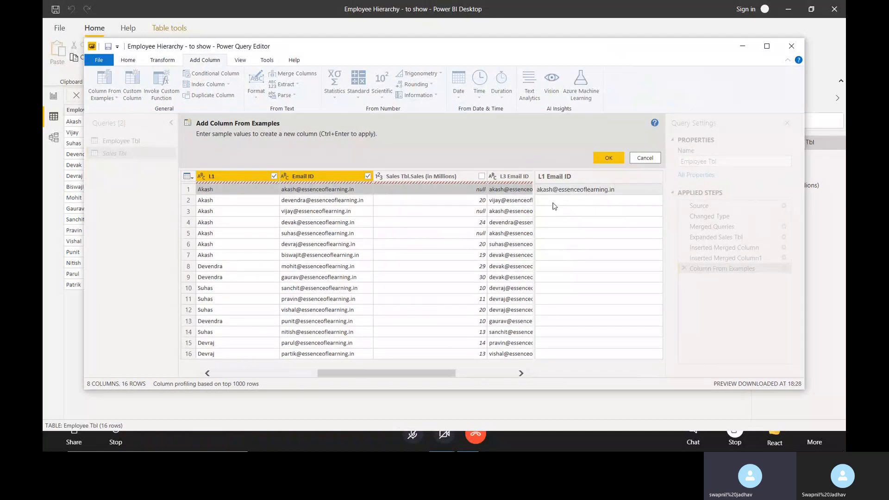
{"action": "left_click", "coordinate": [554, 204]}
{"action": "left_click", "coordinate": [546, 190]}
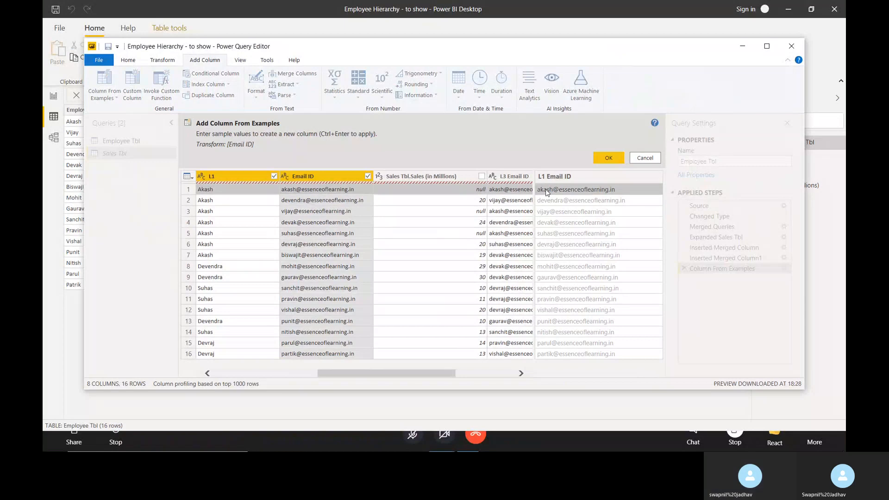
{"action": "left_click", "coordinate": [549, 206]}
{"action": "key", "text": "ctrl+v"}
{"action": "left_click", "coordinate": [549, 213]}
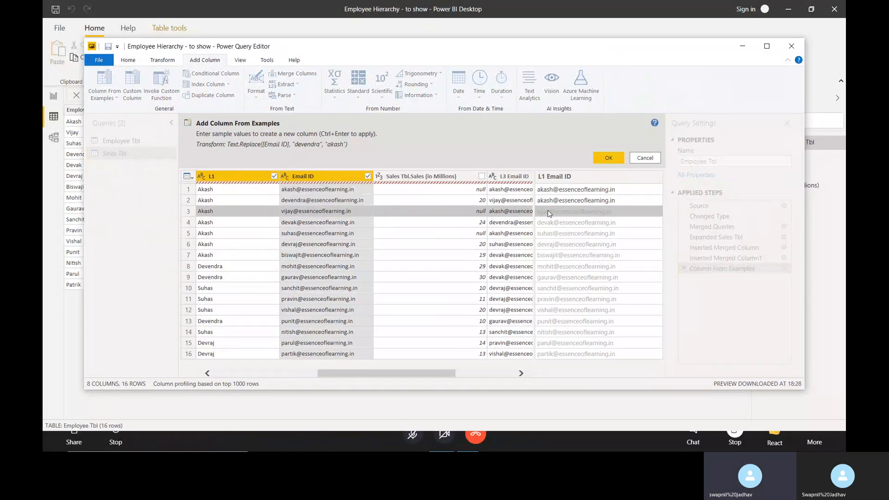
{"action": "key", "text": "ctrl+v"}
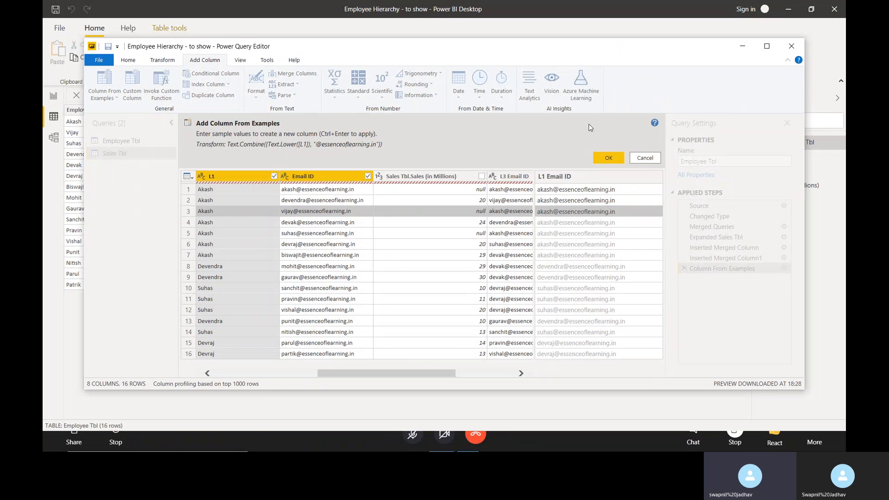
{"action": "left_click", "coordinate": [611, 158]}
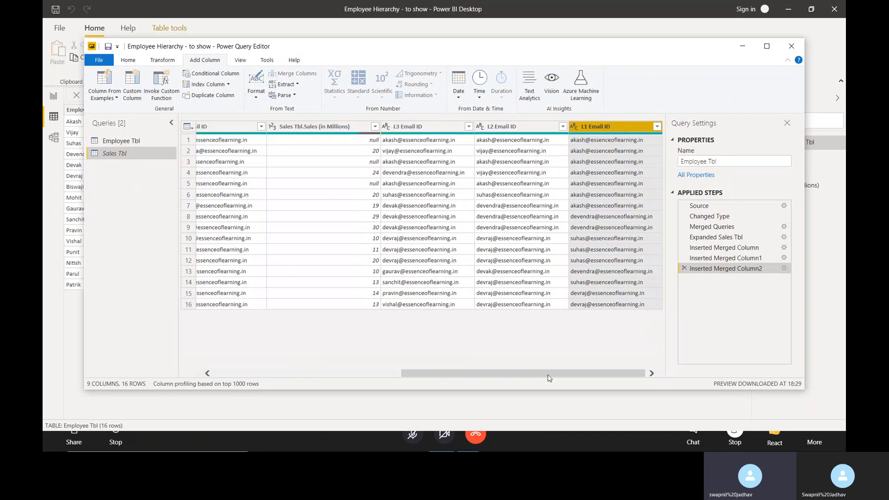
- Apply the query changes, close Power Query Editor, and check Employee Tbl in Data view
{"action": "left_click_drag", "start_coordinate": [549, 376], "coordinate": [573, 375]}
{"action": "left_click", "coordinate": [128, 59]}
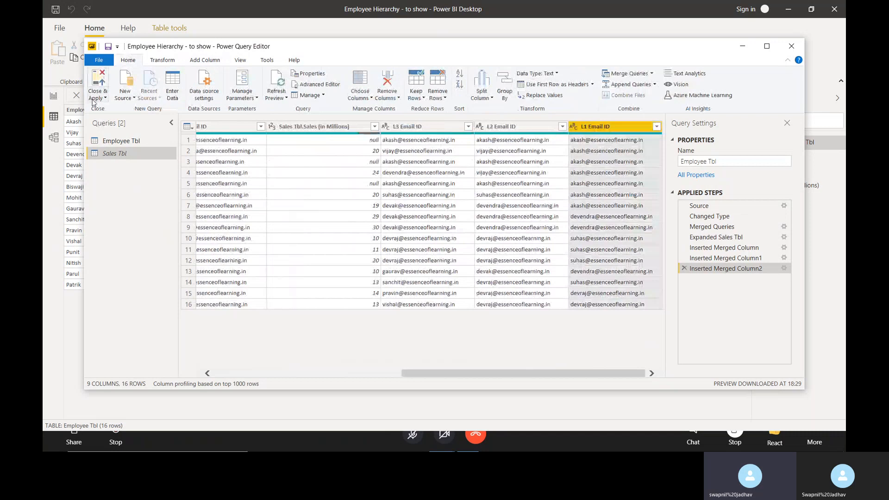
{"action": "left_click", "coordinate": [96, 97]}
{"action": "left_click", "coordinate": [111, 121]}
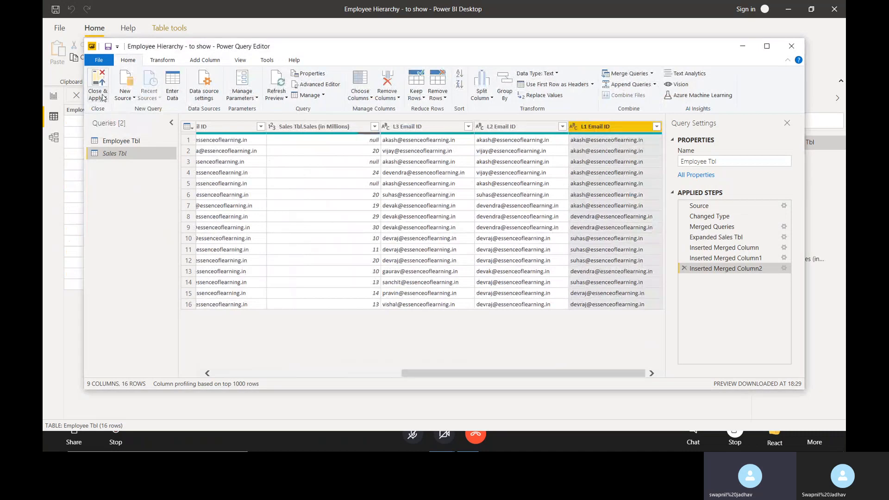
{"action": "left_click", "coordinate": [102, 97]}
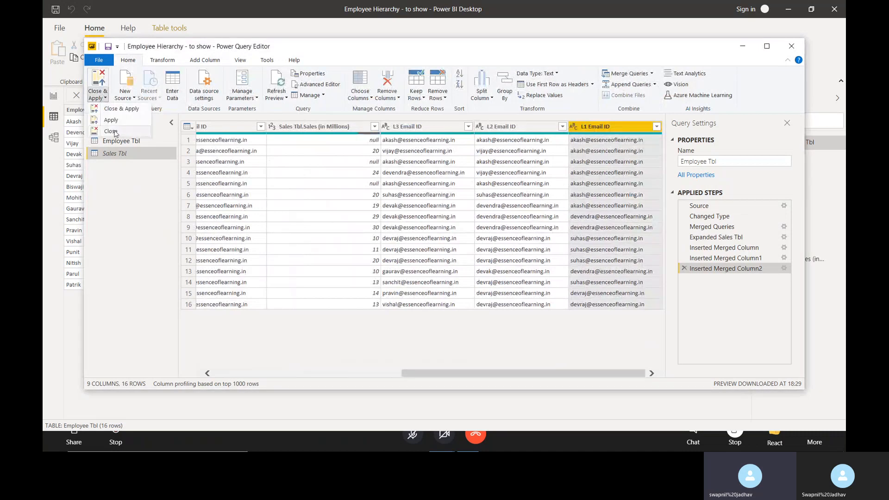
{"action": "left_click", "coordinate": [112, 132]}
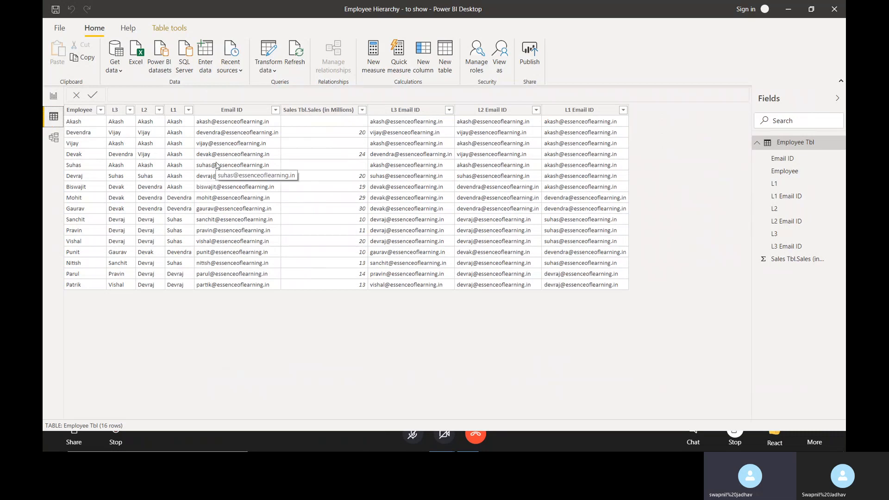
{"action": "left_click", "coordinate": [757, 143]}
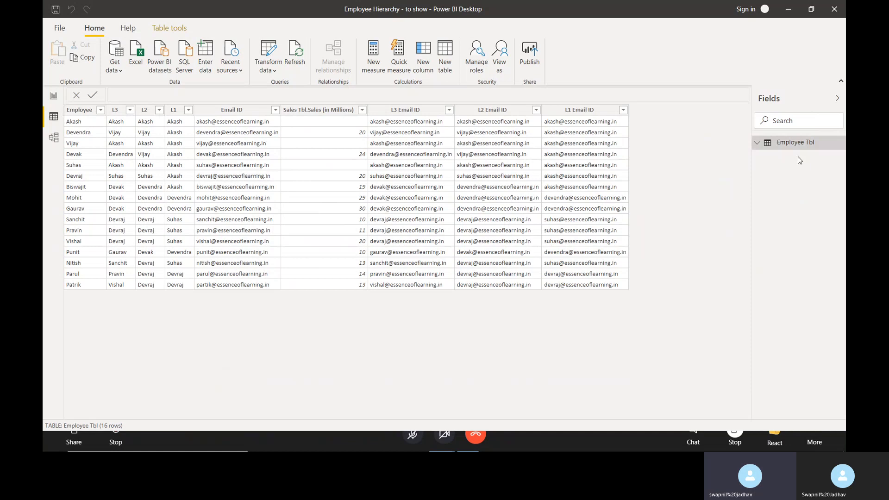
- On the Employee Hirarchy page, create a new Employee Tbl measure named Total Sales
{"action": "left_click", "coordinate": [55, 98]}
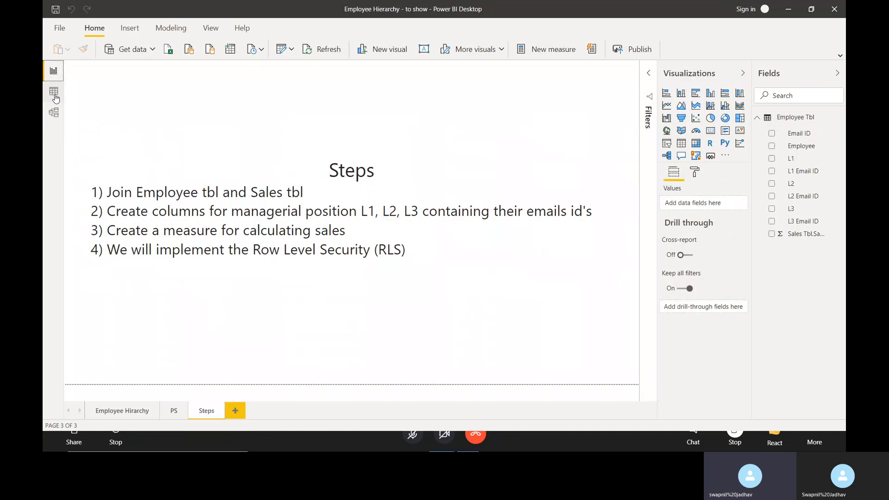
{"action": "left_click", "coordinate": [122, 410]}
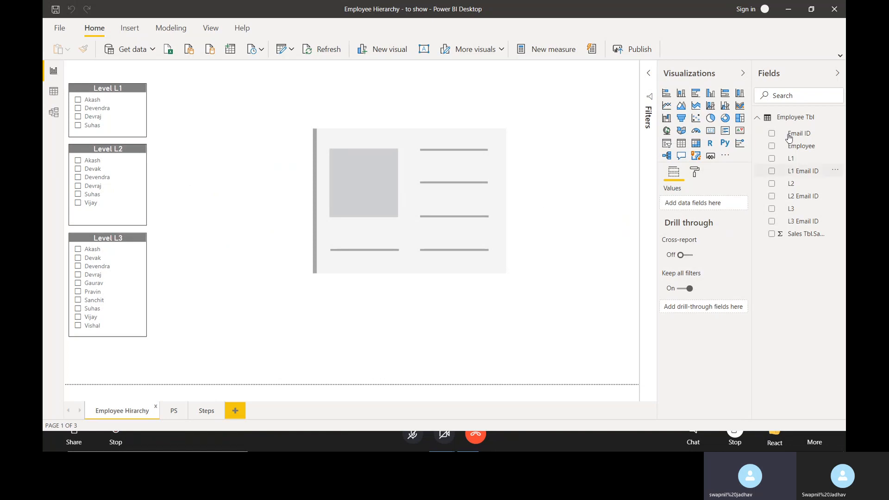
{"action": "left_click", "coordinate": [840, 119]}
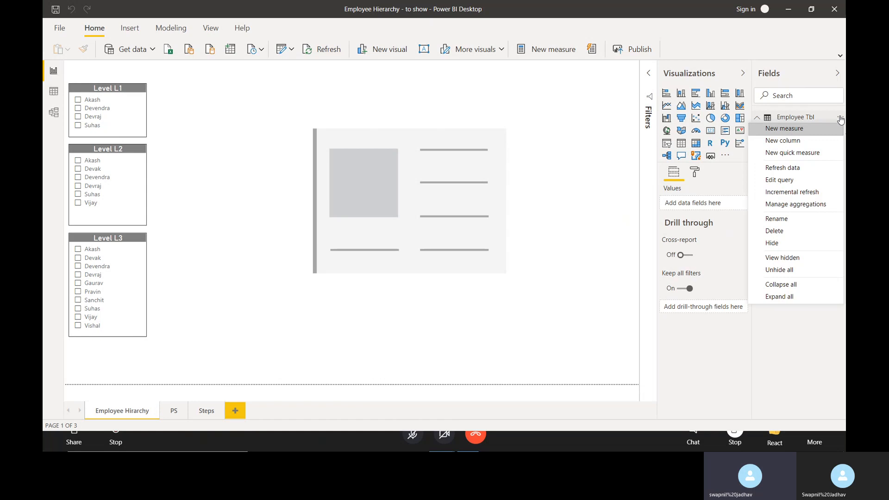
{"action": "key", "text": "Escape"}
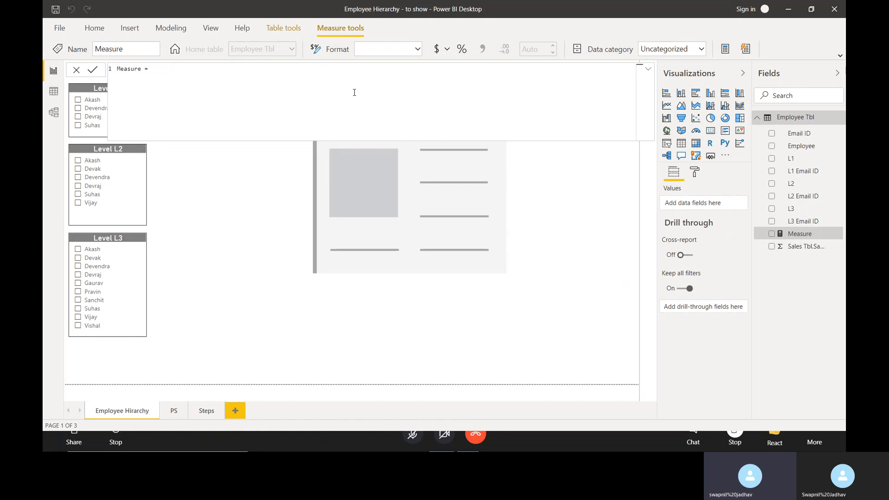
{"action": "double_click", "coordinate": [143, 70]}
{"action": "type", "text": "Tot"}
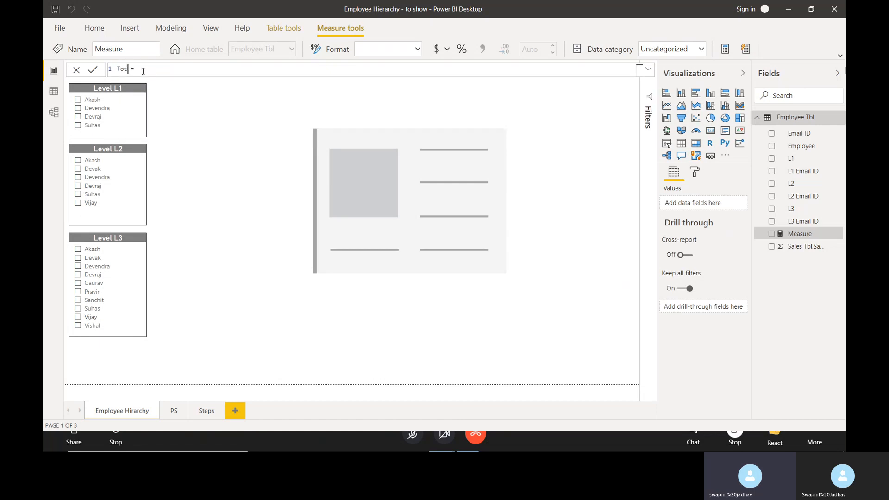
{"action": "type", "text": "al Sales"}
- Define Total Sales as SUM('Employee Tbl'[Sales Tbl.Sales (in Millions)]) on a new line
{"action": "key", "text": "End"}
{"action": "key", "text": "shift+Return"}
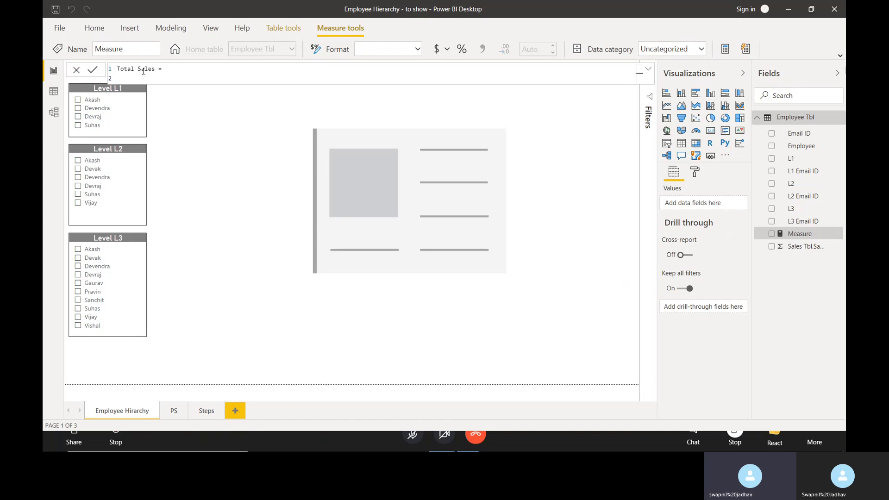
{"action": "type", "text": "sum(Sale"}
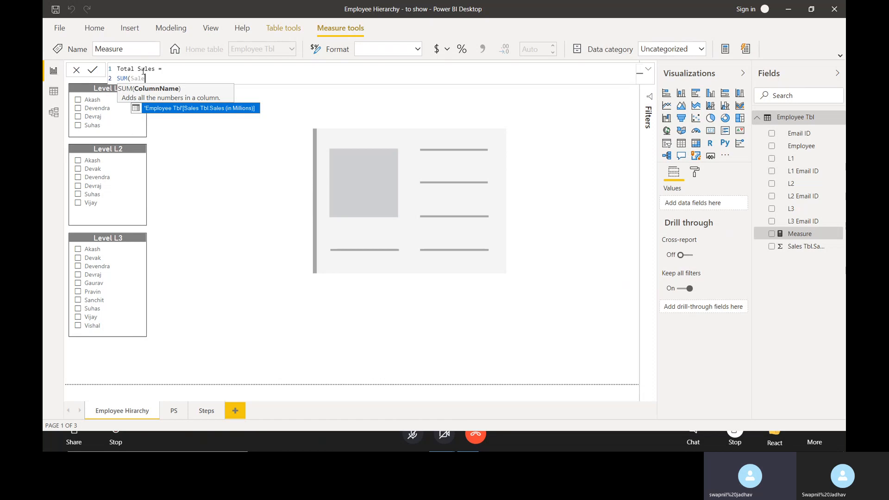
{"action": "key", "text": "Tab"}
{"action": "type", "text": ")"}
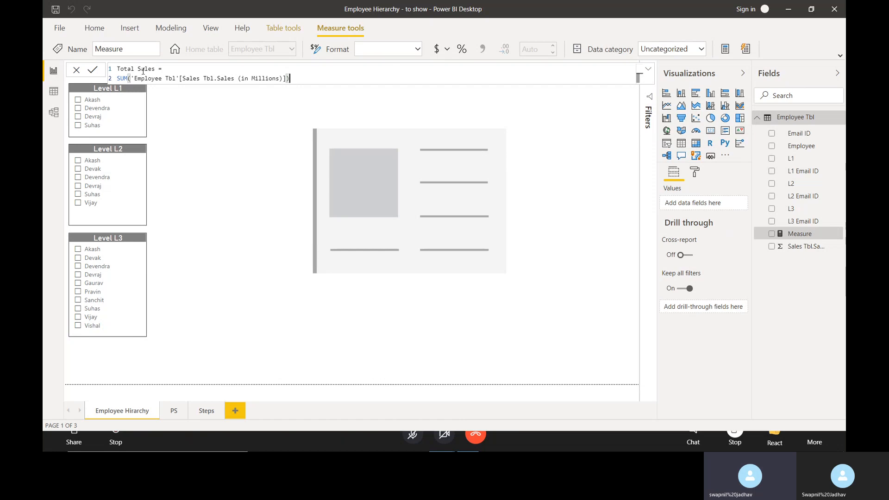
{"action": "key", "text": "Home"}
- Wrap the SUM in CALCULATE with FILTER('Employee Tbl', 'Employee Tbl'[L1]=SELECTEDVALUE('Employee Tbl'[L1]))
{"action": "type", "text": "CALCULATE("}
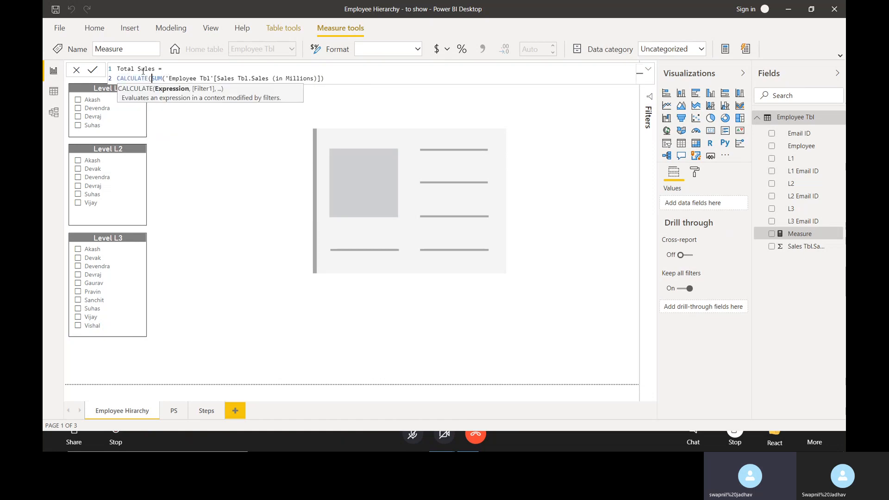
{"action": "key", "text": "shift+End"}
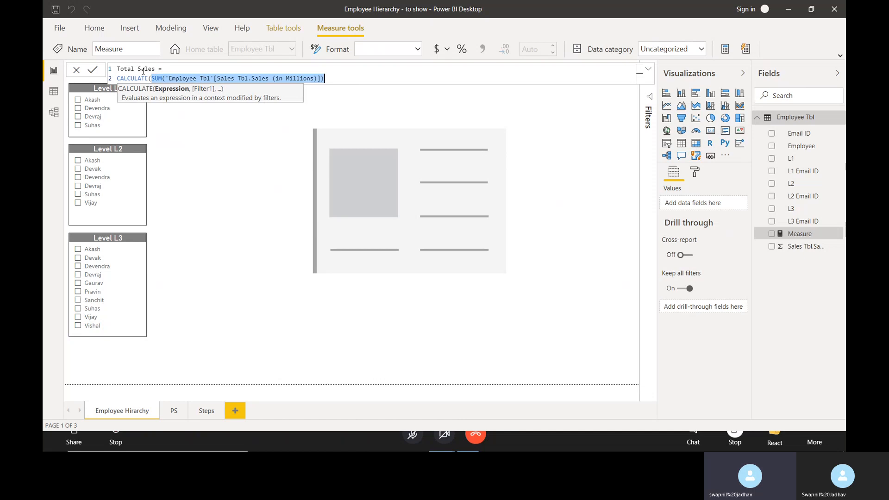
{"action": "key", "text": "End"}
{"action": "type", "text": ","}
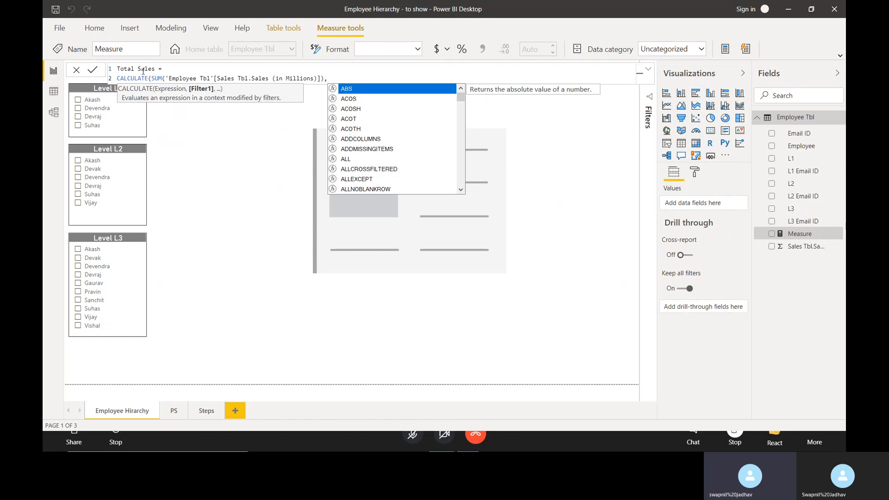
{"action": "type", "text": "FILTER("}
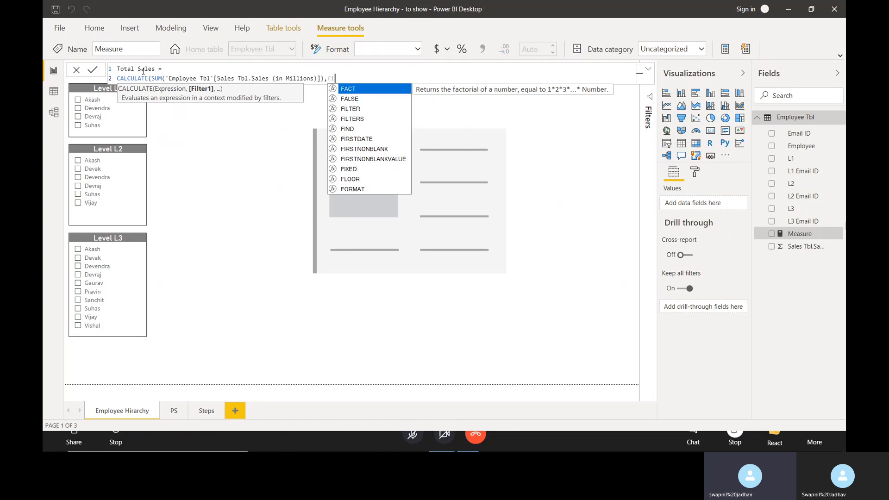
{"action": "type", "text": "'Employee Tbl', "}
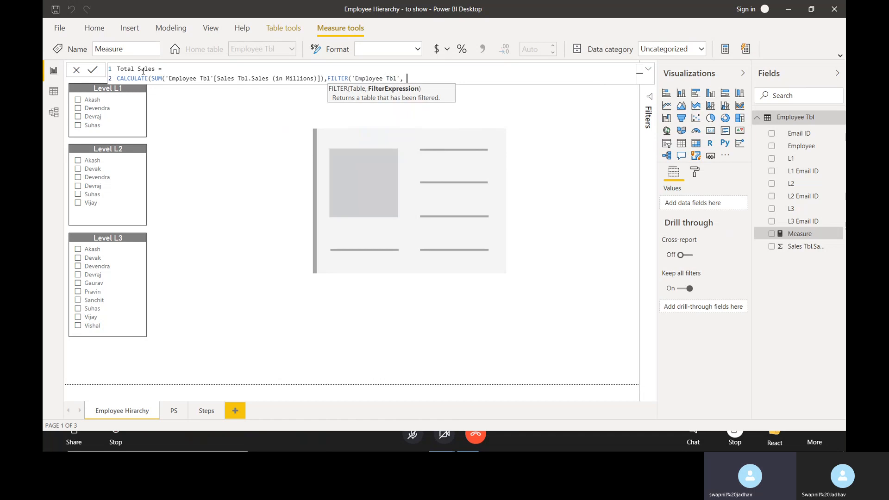
{"action": "type", "text": "'Employee Tbl'[L1]"}
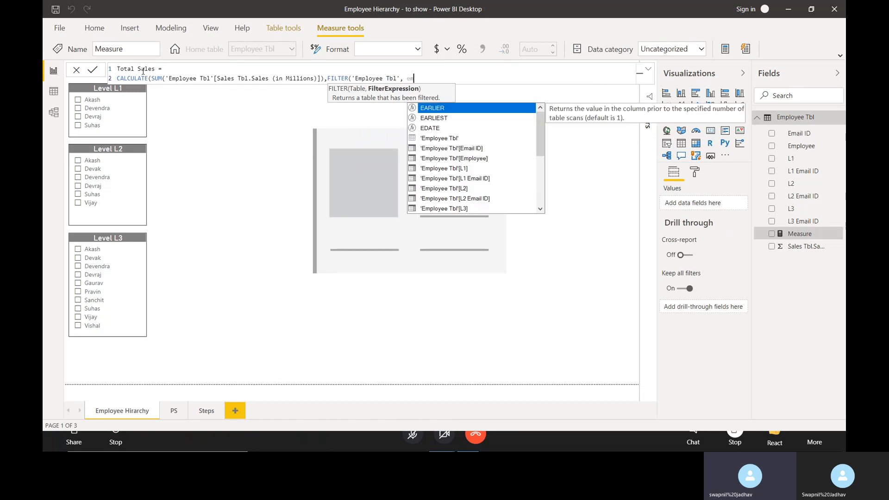
{"action": "type", "text": "=SELECTEDVALUE("}
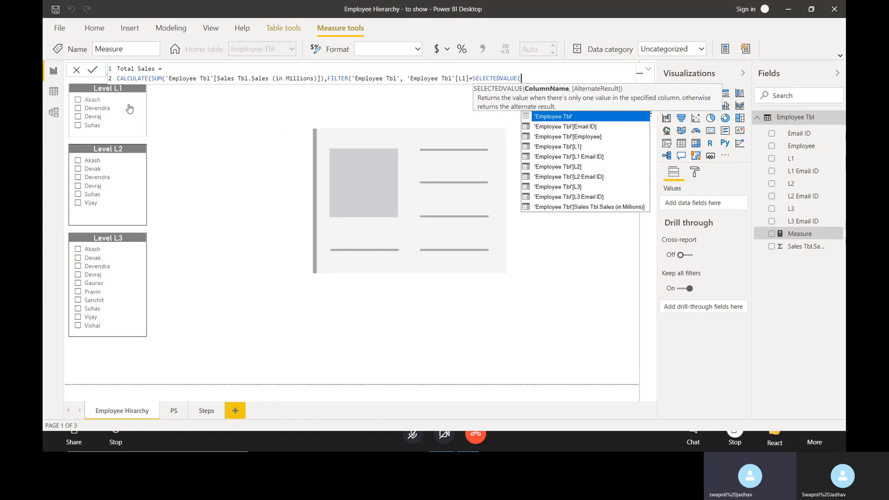
{"action": "type", "text": "em"}
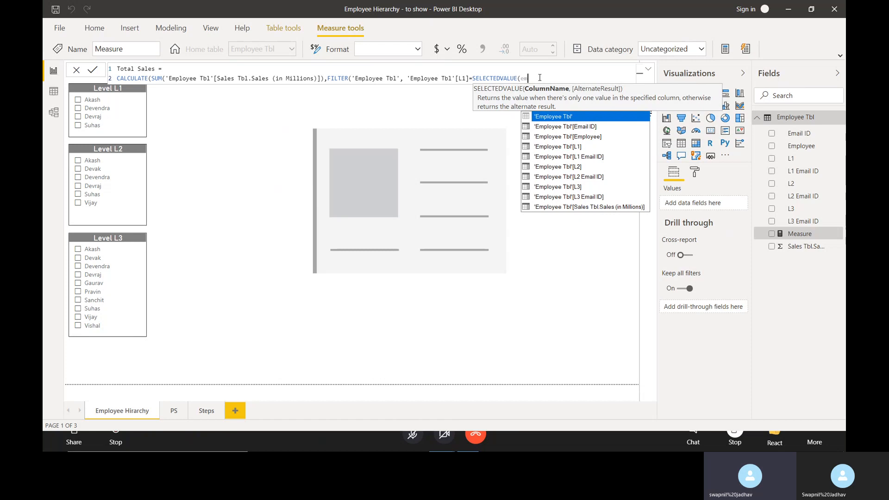
{"action": "key", "text": "Down"}
{"action": "key", "text": "Down"}
{"action": "key", "text": "Down"}
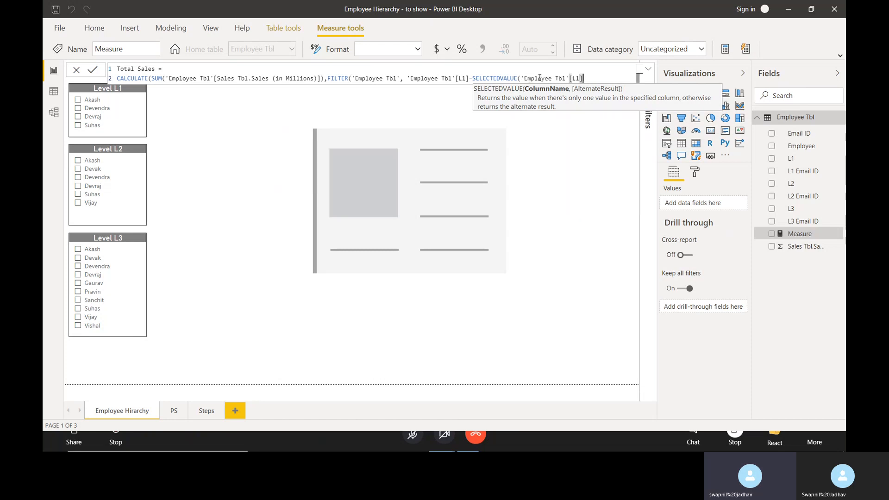
{"action": "type", "text": ")))"}
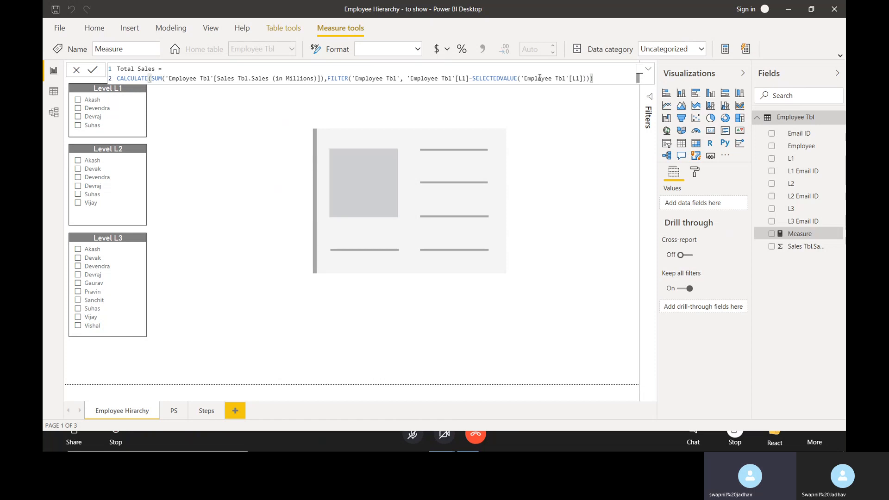
- Add a line above CALCULATE beginning IF(SELECTEDVALUE('Employee Tbl'[L1],0)
{"action": "key", "text": "Home"}
{"action": "key", "text": "shift+Return"}
{"action": "key", "text": "Up"}
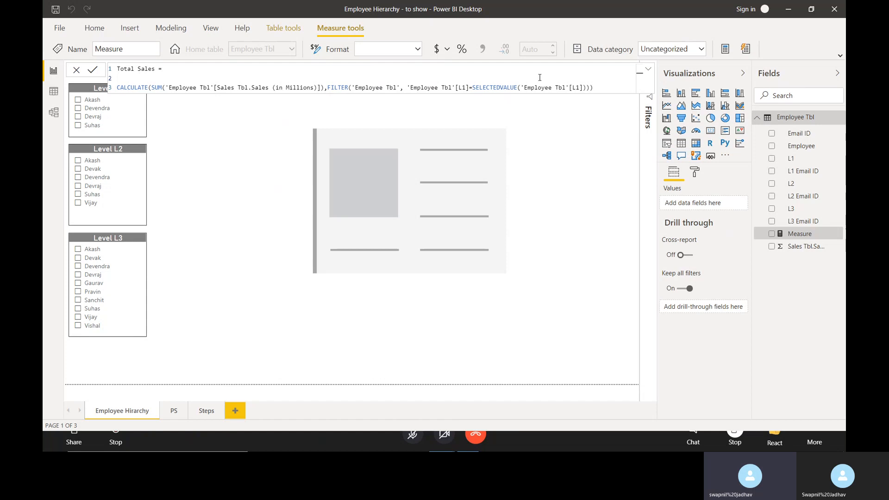
{"action": "type", "text": "IF("}
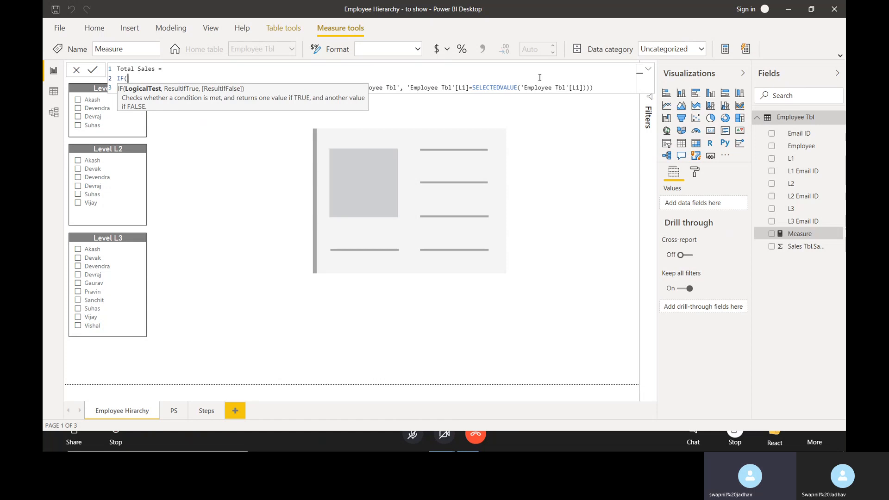
{"action": "type", "text": "Sele"}
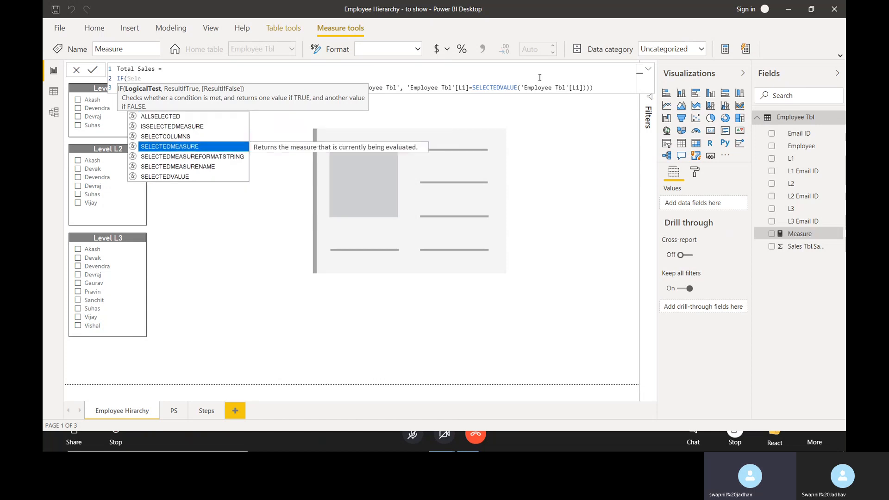
{"action": "key", "text": "Down"}
{"action": "key", "text": "Down"}
{"action": "key", "text": "Down"}
{"action": "key", "text": "Tab"}
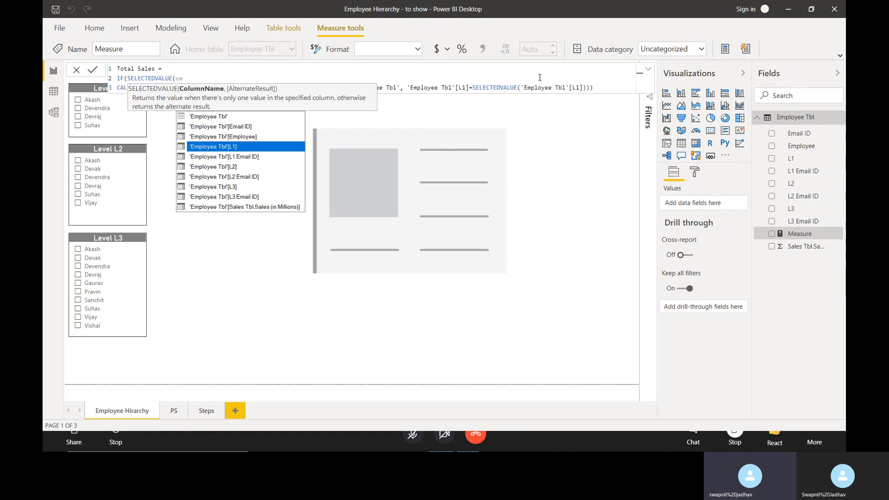
{"action": "key", "text": "Tab"}
{"action": "type", "text": ",0"}
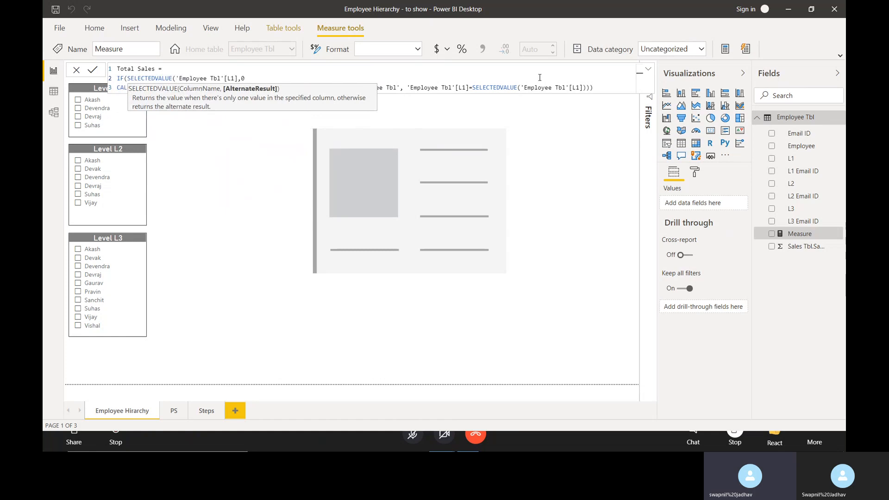
{"action": "type", "text": ")"}
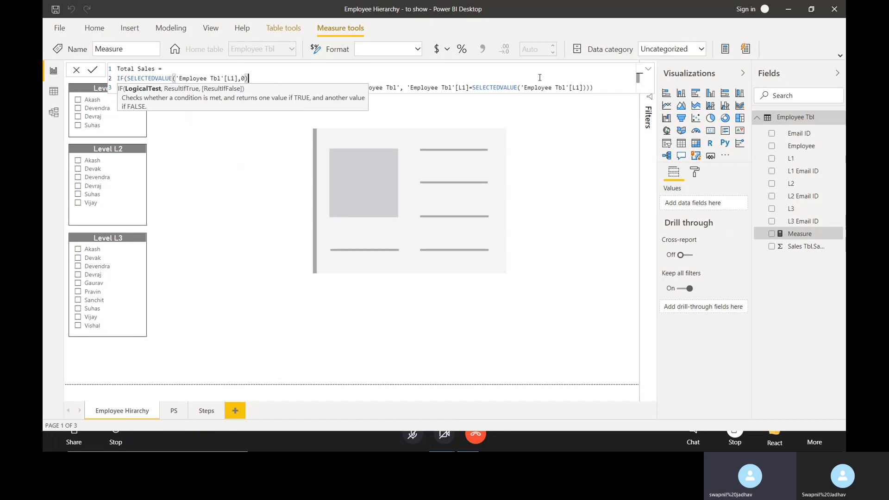
{"action": "key", "text": "BackSpace"}
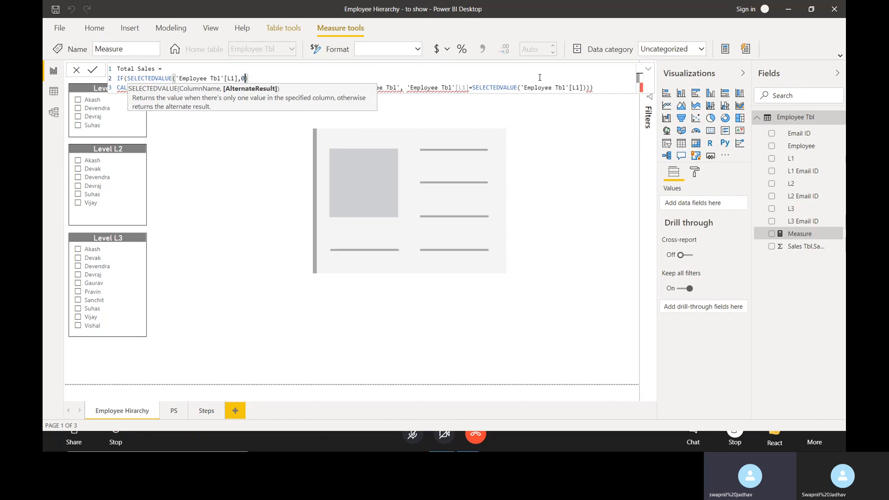
{"action": "type", "text": ")"}
- Complete the IF condition with '<> 0' followed by a comma
{"action": "key", "text": "shift+Left"}
{"action": "key", "text": "shift+Left"}
{"action": "key", "text": "shift+Left"}
{"action": "key", "text": "shift+Left"}
{"action": "key", "text": "shift+Left"}
{"action": "key", "text": "shift+Left"}
{"action": "key", "text": "shift+Left"}
{"action": "key", "text": "shift+Left"}
{"action": "key", "text": "shift+Left"}
{"action": "key", "text": "shift+Left"}
{"action": "key", "text": "shift+Left"}
{"action": "key", "text": "shift+Left"}
{"action": "key", "text": "shift+Left"}
{"action": "key", "text": "shift+Left"}
{"action": "key", "text": "shift+Left"}
{"action": "key", "text": "shift+Left"}
{"action": "key", "text": "shift+Left"}
{"action": "key", "text": "shift+Left"}
{"action": "key", "text": "shift+Left"}
{"action": "key", "text": "shift+Left"}
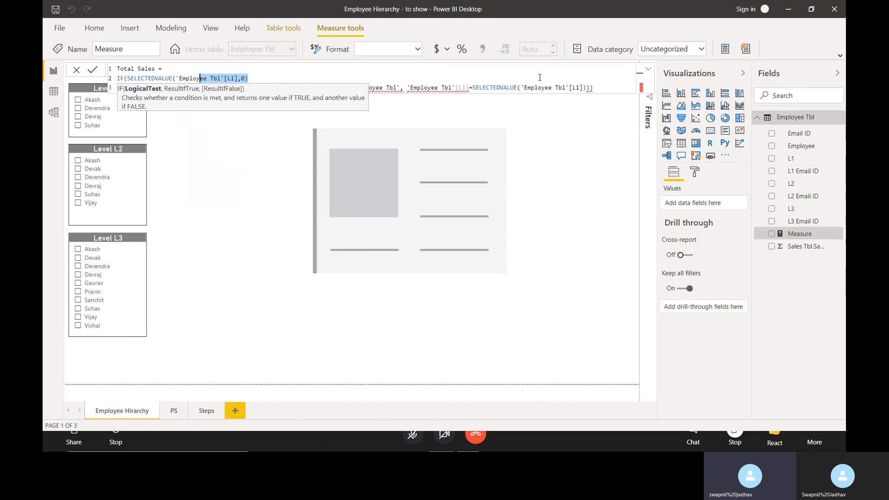
{"action": "key", "text": "shift+Left"}
{"action": "key", "text": "shift+Left"}
{"action": "key", "text": "shift+Left"}
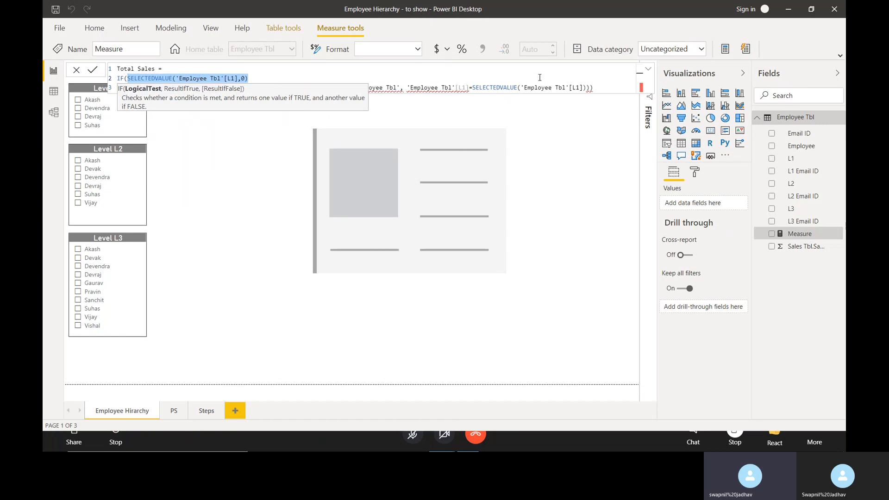
{"action": "key", "text": "Right"}
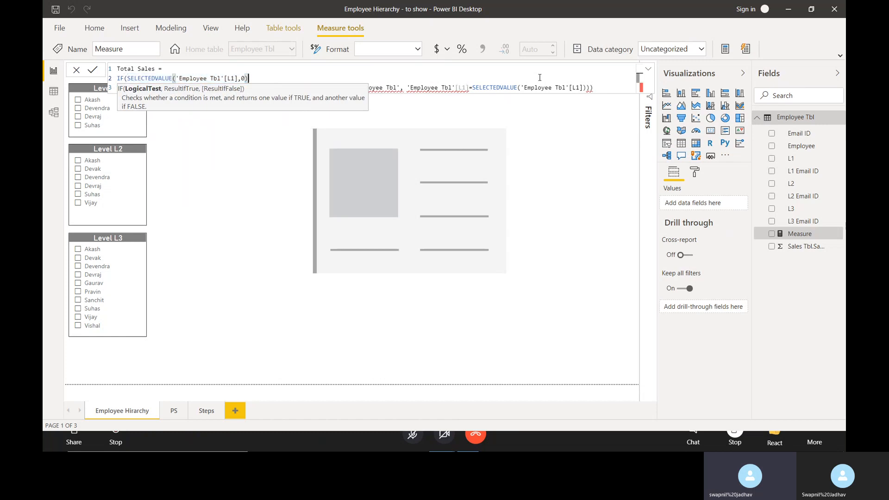
{"action": "key", "text": "Left"}
{"action": "key", "text": "Left"}
{"action": "key", "text": "Left"}
{"action": "key", "text": "shift+Left"}
{"action": "key", "text": "shift+Left"}
{"action": "key", "text": "shift+Left"}
{"action": "key", "text": "shift+Left"}
{"action": "key", "text": "shift+Left"}
{"action": "key", "text": "shift+Left"}
{"action": "key", "text": "shift+Left"}
{"action": "key", "text": "shift+Left"}
{"action": "key", "text": "shift+Left"}
{"action": "key", "text": "shift+Left"}
{"action": "key", "text": "shift+Left"}
{"action": "key", "text": "shift+Left"}
{"action": "key", "text": "shift+Left"}
{"action": "key", "text": "shift+Left"}
{"action": "key", "text": "shift+Left"}
{"action": "key", "text": "shift+Left"}
{"action": "key", "text": "shift+Left"}
{"action": "key", "text": "shift+Left"}
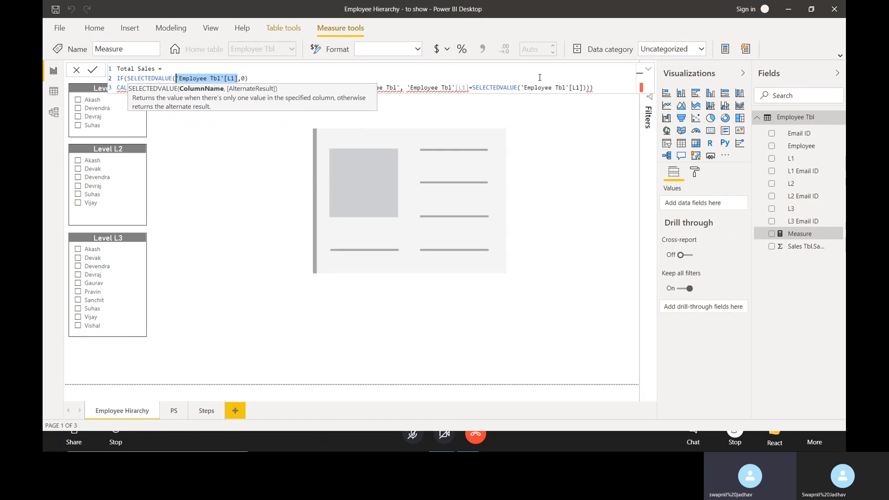
{"action": "key", "text": "Right"}
{"action": "key", "text": "Right"}
{"action": "key", "text": "Right"}
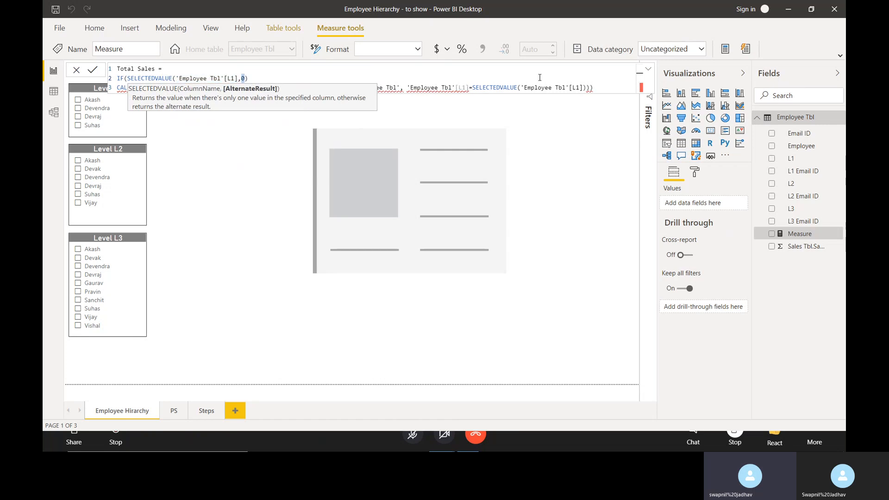
{"action": "key", "text": "Right"}
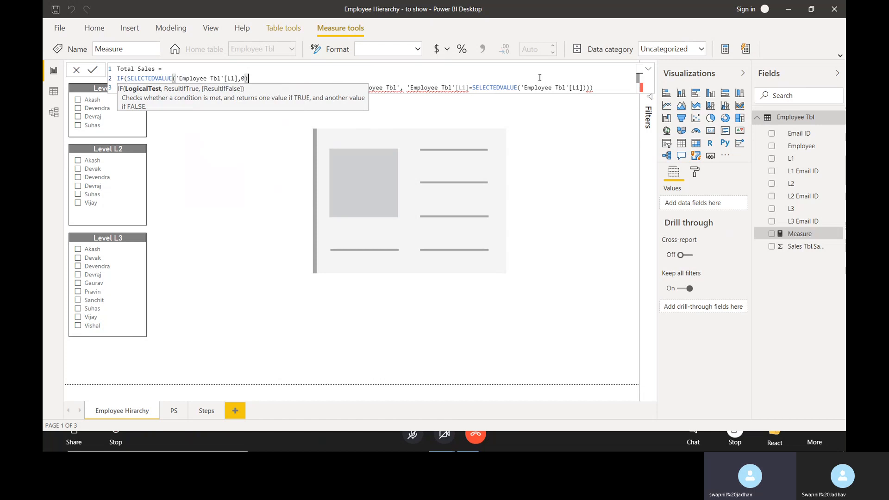
{"action": "type", "text": "<>"}
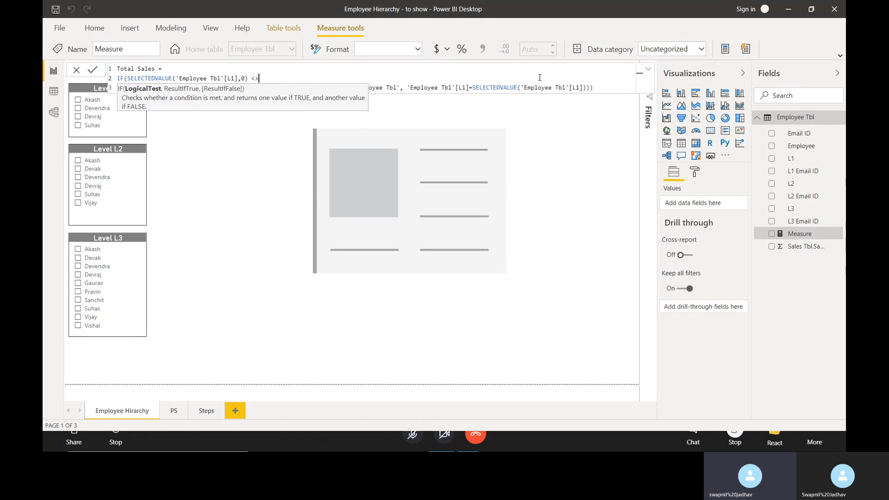
{"action": "type", "text": " 0"}
{"action": "type", "text": ","}
- End the CALCULATE line with a comma and start a new formula line
{"action": "key", "text": "Down"}
{"action": "key", "text": "Left"}
{"action": "key", "text": "Left"}
{"action": "key", "text": "Left"}
{"action": "key", "text": "Left"}
{"action": "key", "text": "Left"}
{"action": "key", "text": "Left"}
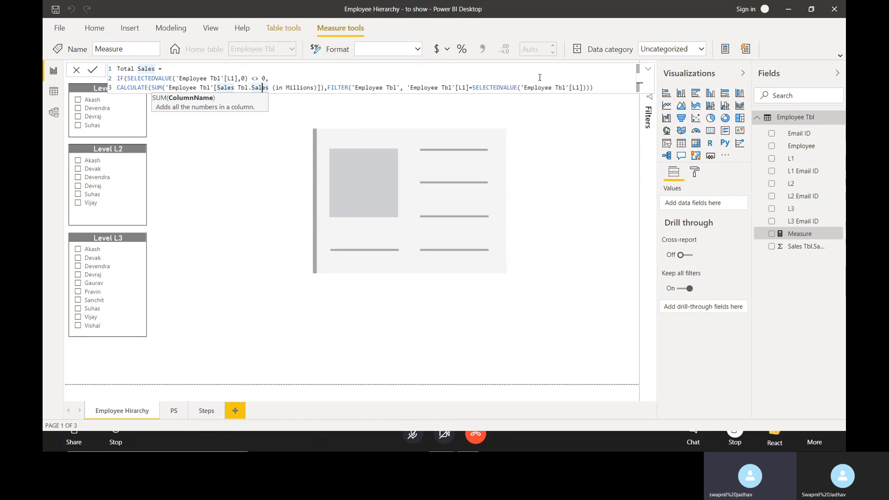
{"action": "key", "text": "Left"}
{"action": "key", "text": "Left"}
{"action": "key", "text": "Left"}
{"action": "key", "text": "Left"}
{"action": "key", "text": "Left"}
{"action": "key", "text": "Left"}
{"action": "key", "text": "Left"}
{"action": "key", "text": "Left"}
{"action": "key", "text": "Left"}
{"action": "key", "text": "Left"}
{"action": "key", "text": "Left"}
{"action": "key", "text": "Left"}
{"action": "key", "text": "Left"}
{"action": "key", "text": "Left"}
{"action": "key", "text": "Left"}
{"action": "key", "text": "Left"}
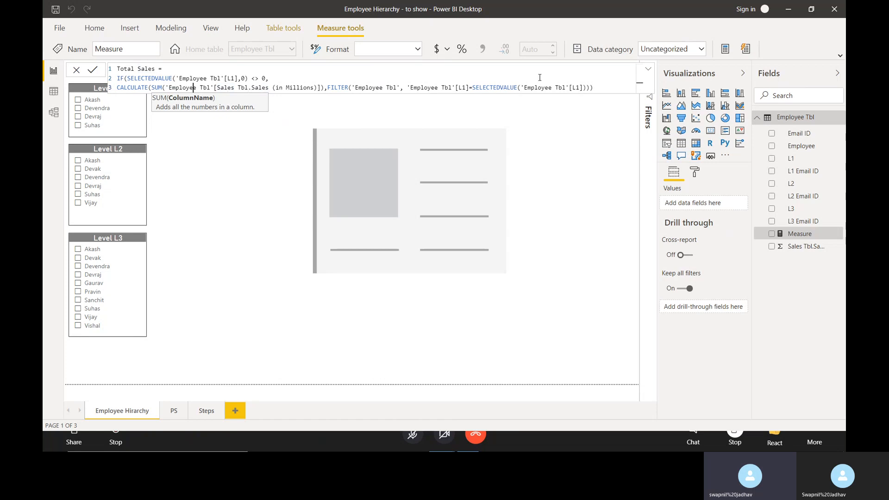
{"action": "key", "text": "Left"}
{"action": "key", "text": "Left"}
{"action": "key", "text": "Left"}
{"action": "key", "text": "Left"}
{"action": "key", "text": "Left"}
{"action": "key", "text": "Left"}
{"action": "key", "text": "Left"}
{"action": "key", "text": "Left"}
{"action": "key", "text": "Left"}
{"action": "key", "text": "Left"}
{"action": "key", "text": "Left"}
{"action": "key", "text": "Left"}
{"action": "key", "text": "Left"}
{"action": "key", "text": "Left"}
{"action": "key", "text": "Left"}
{"action": "key", "text": "Left"}
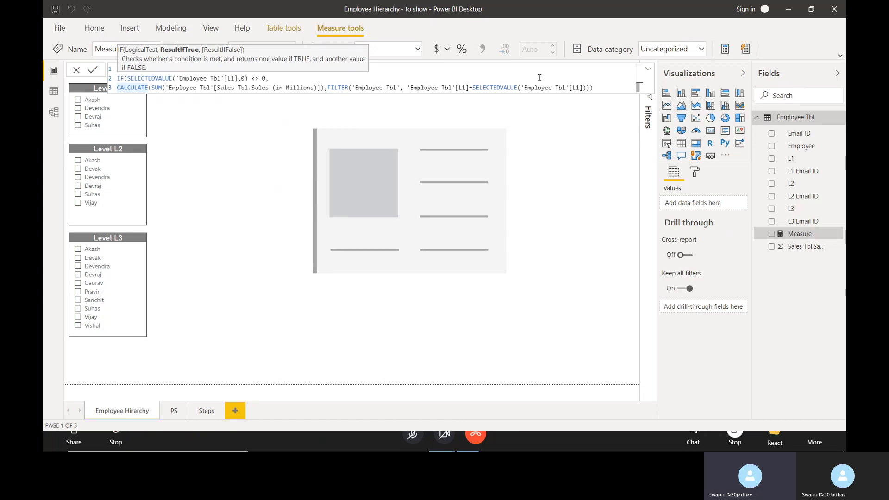
{"action": "key", "text": "Left"}
{"action": "key", "text": "Left"}
{"action": "key", "text": "Left"}
{"action": "key", "text": "Left"}
{"action": "key", "text": "Right"}
{"action": "key", "text": "Right"}
{"action": "key", "text": "Right"}
{"action": "key", "text": "Right"}
{"action": "key", "text": "Right"}
{"action": "key", "text": "Right"}
{"action": "key", "text": "Right"}
{"action": "key", "text": "Right"}
{"action": "key", "text": "shift+Home"}
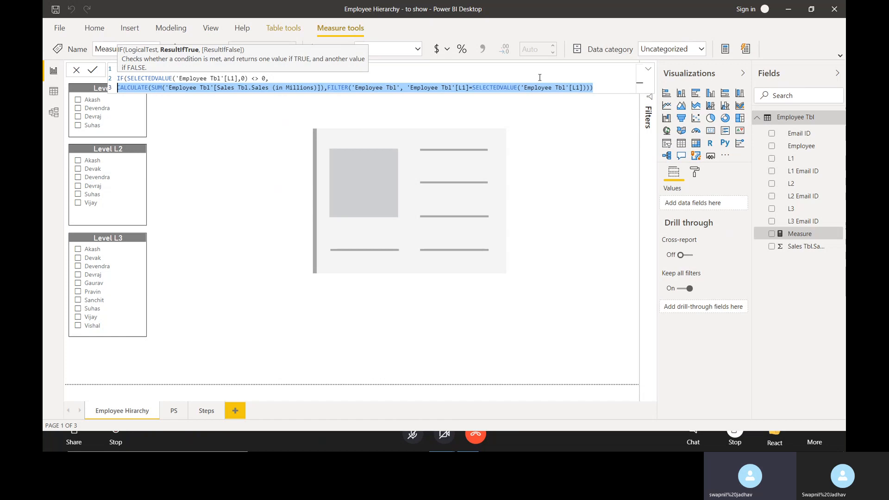
{"action": "key", "text": "End"}
{"action": "type", "text": ","}
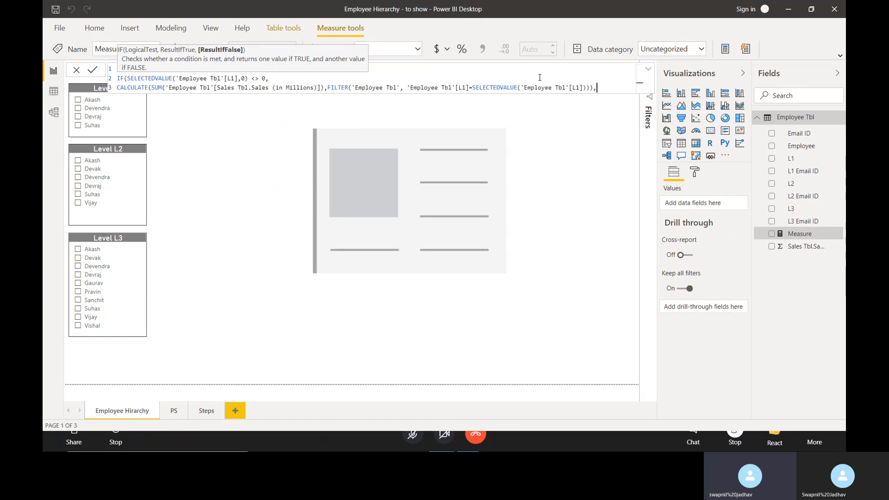
{"action": "key", "text": "shift+Return"}
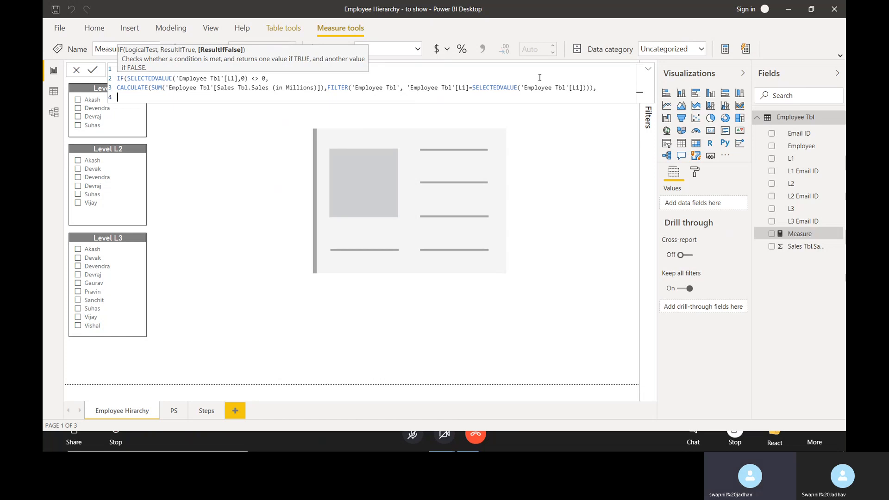
- Add a nested IF(SELECTEDVALUE('Employee Tbl'[L2],0) <> 0, check on a new line
{"action": "type", "text": "if"}
{"action": "key", "text": "Tab"}
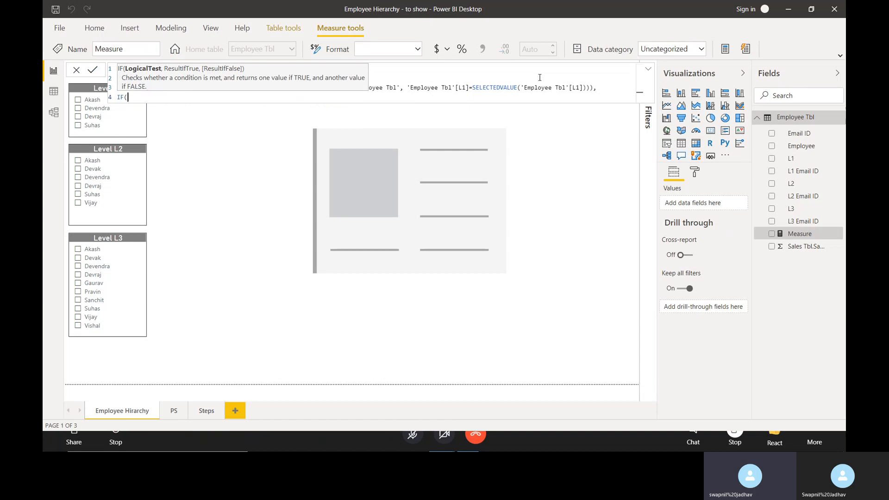
{"action": "type", "text": "selectedv"}
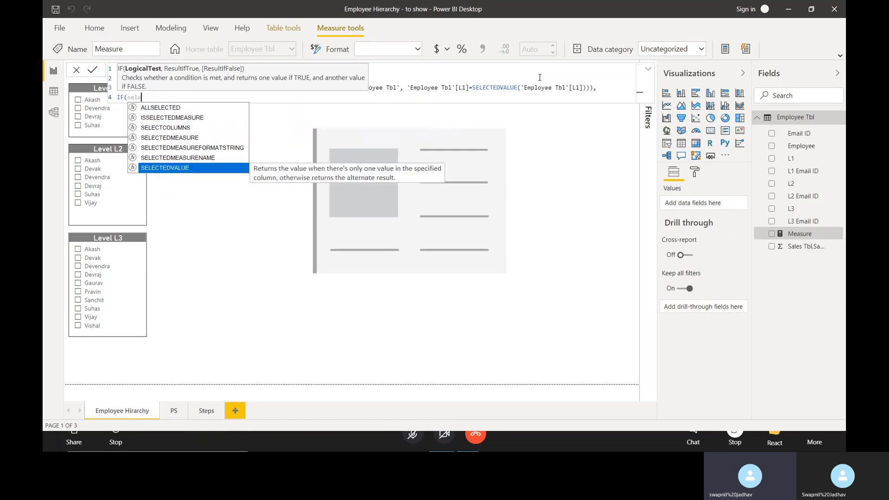
{"action": "key", "text": "Tab"}
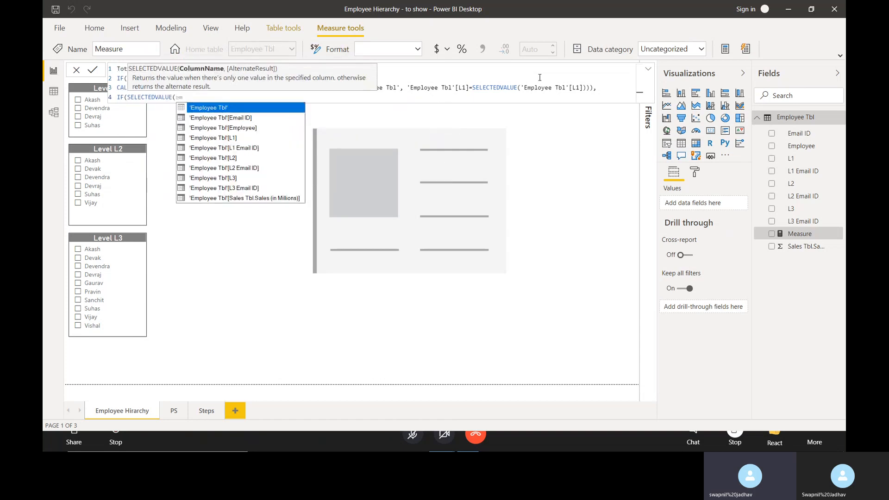
{"action": "key", "text": "Down"}
{"action": "key", "text": "Down"}
{"action": "key", "text": "Down"}
{"action": "key", "text": "Down"}
{"action": "key", "text": "Down"}
{"action": "key", "text": "Tab"}
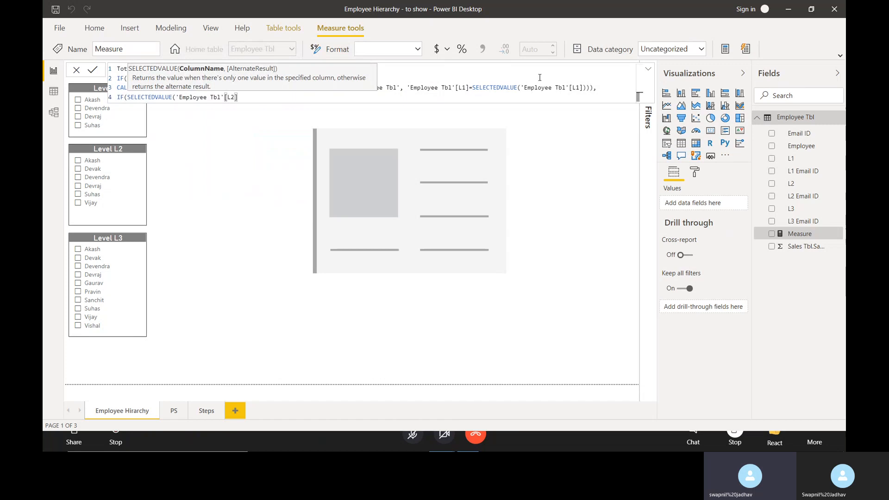
{"action": "type", "text": ",0) <> 0,"}
{"action": "key", "text": "shift+Return"}
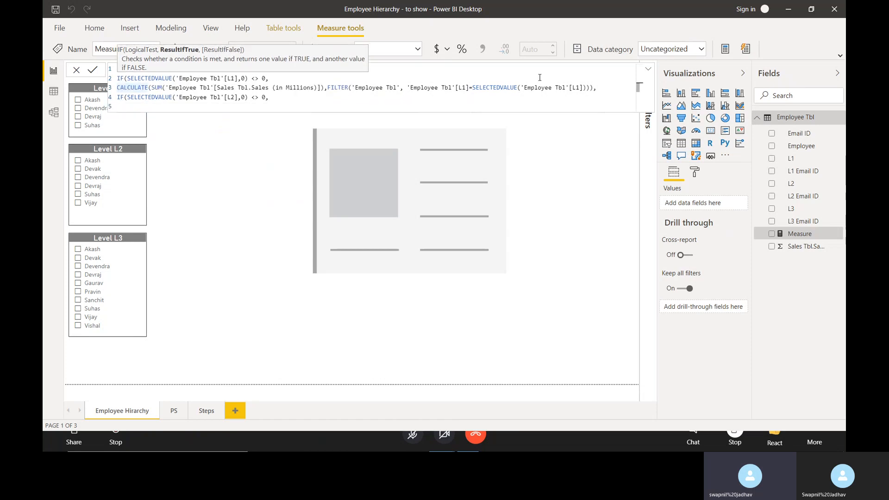
- Duplicate the CALCULATE line below it, changing both [L1] references to [L2]
{"action": "key", "text": "shift+End"}
{"action": "key", "text": "ctrl+c"}
{"action": "key", "text": "Down"}
{"action": "key", "text": "Down"}
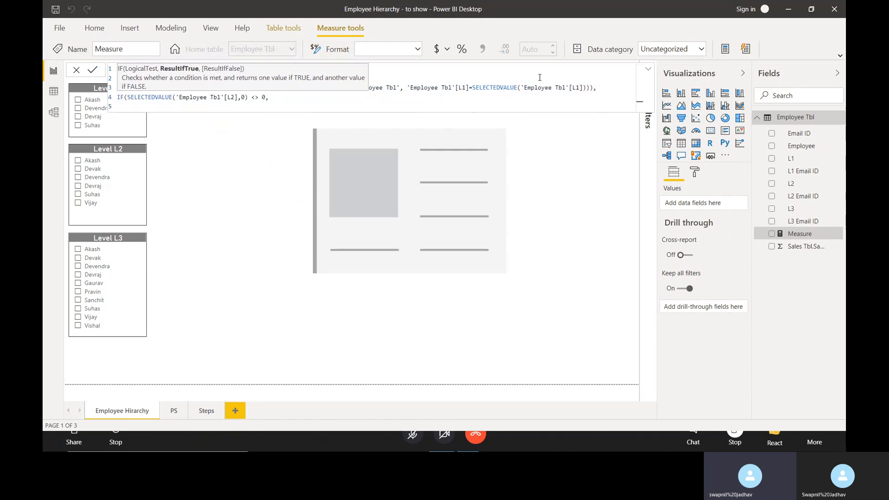
{"action": "key", "text": "ctrl+v"}
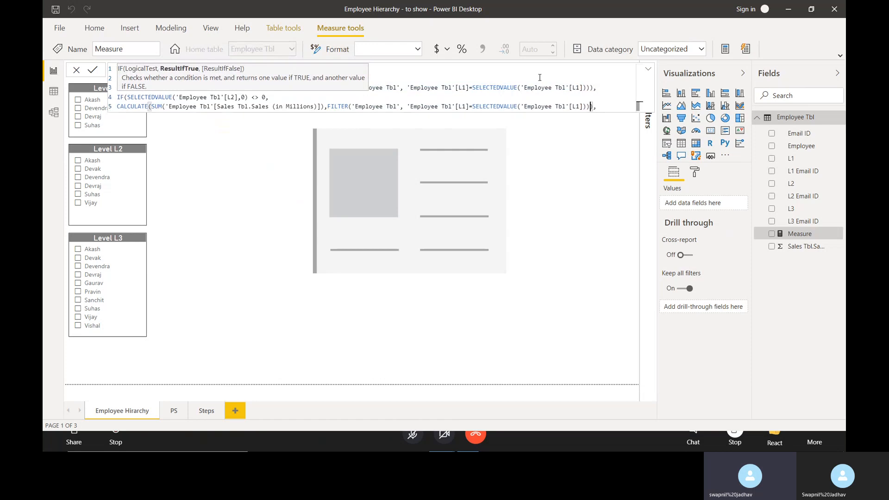
{"action": "key", "text": "Left"}
{"action": "key", "text": "Left"}
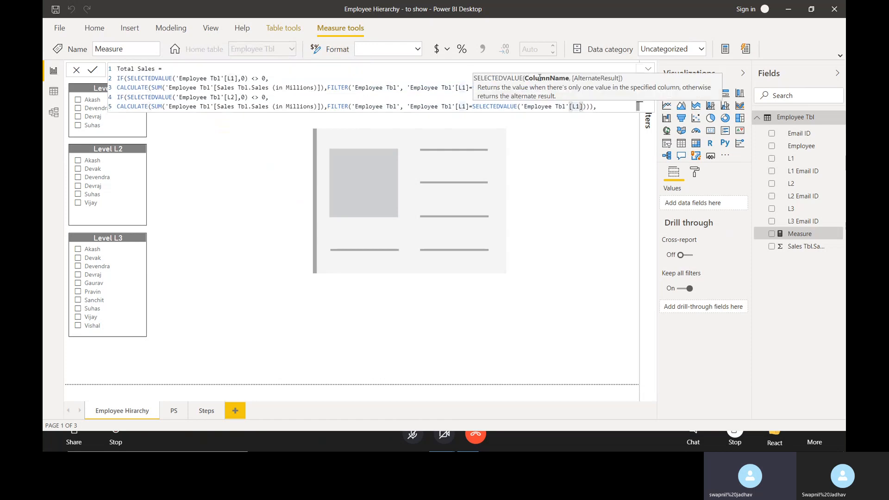
{"action": "key", "text": "BackSpace"}
{"action": "type", "text": "2"}
{"action": "key", "text": "Left"}
{"action": "key", "text": "Left"}
{"action": "key", "text": "Left"}
{"action": "key", "text": "Left"}
{"action": "key", "text": "Left"}
{"action": "key", "text": "Left"}
{"action": "key", "text": "Left"}
{"action": "key", "text": "Left"}
{"action": "key", "text": "Left"}
{"action": "key", "text": "Left"}
{"action": "key", "text": "Left"}
{"action": "key", "text": "Left"}
{"action": "key", "text": "Left"}
{"action": "key", "text": "Left"}
{"action": "key", "text": "Left"}
{"action": "key", "text": "Left"}
{"action": "key", "text": "Left"}
{"action": "key", "text": "Left"}
{"action": "key", "text": "Left"}
{"action": "key", "text": "Left"}
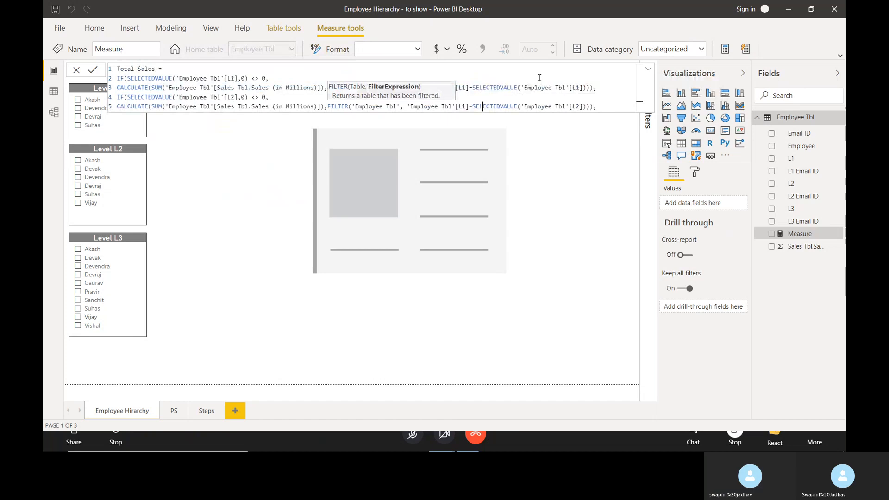
{"action": "key", "text": "Left"}
{"action": "key", "text": "Left"}
{"action": "key", "text": "BackSpace"}
{"action": "type", "text": "2"}
{"action": "key", "text": "Left"}
{"action": "key", "text": "Left"}
{"action": "key", "text": "Left"}
{"action": "key", "text": "Left"}
{"action": "key", "text": "Left"}
{"action": "key", "text": "Left"}
{"action": "key", "text": "Left"}
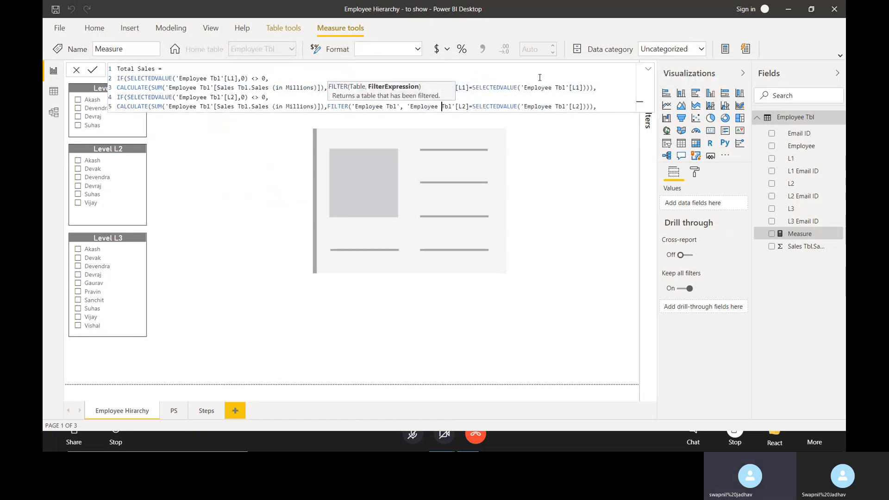
{"action": "key", "text": "Left"}
{"action": "key", "text": "Left"}
{"action": "key", "text": "Left"}
{"action": "key", "text": "Left"}
{"action": "key", "text": "Left"}
{"action": "key", "text": "Left"}
{"action": "key", "text": "Left"}
{"action": "key", "text": "Left"}
{"action": "key", "text": "Left"}
{"action": "key", "text": "Left"}
{"action": "key", "text": "Left"}
{"action": "key", "text": "Left"}
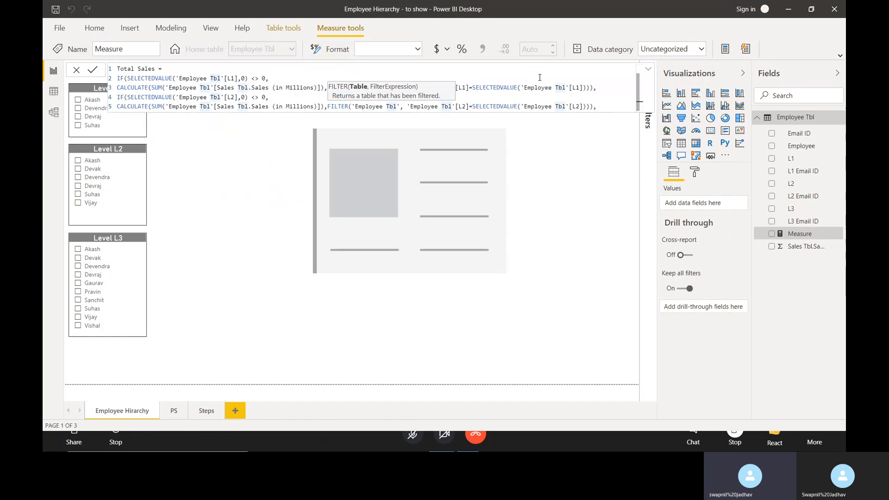
{"action": "key", "text": "End"}
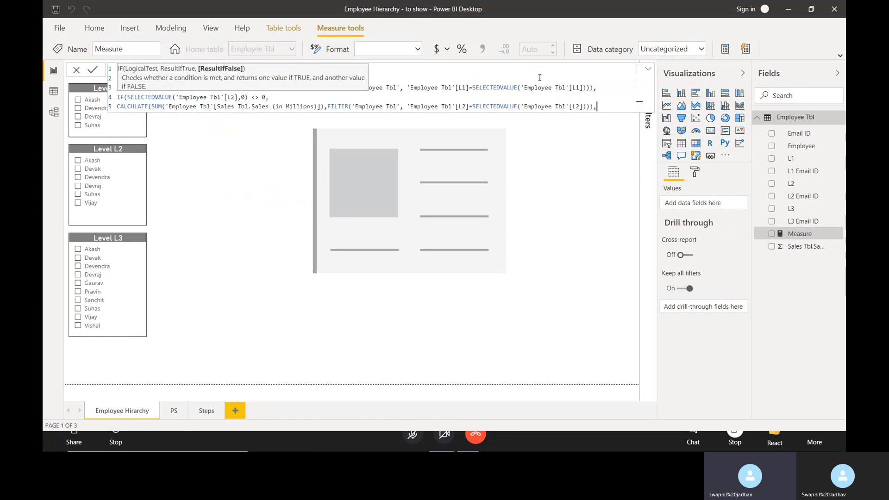
{"action": "key", "text": "shift+Return"}
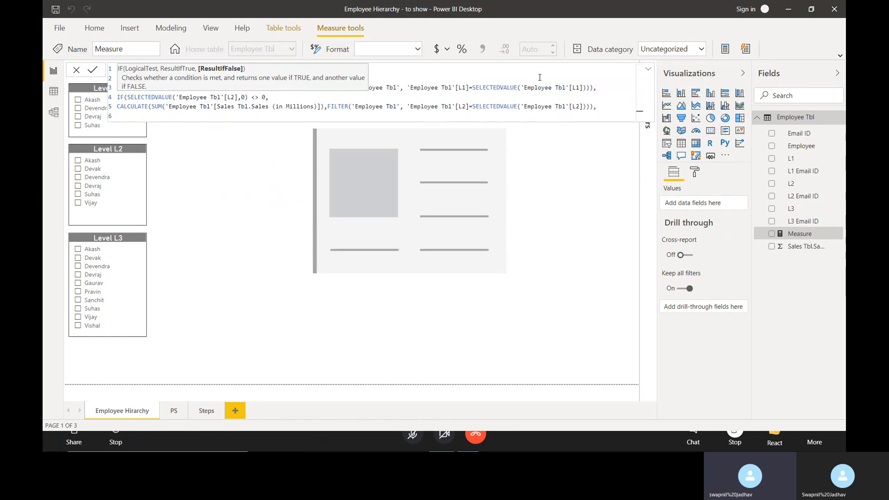
- Add a third nested IF(SELECTEDVALUE([L3],0) <> 0, check on a new line
{"action": "type", "text": "IF("}
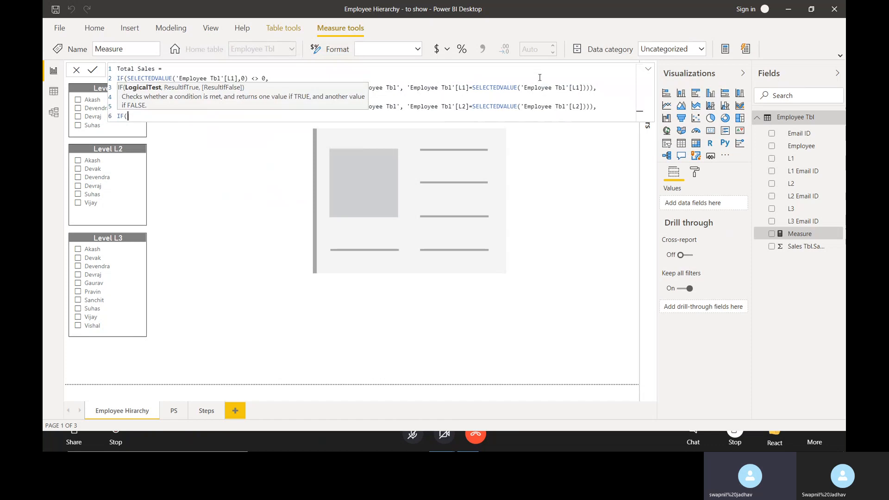
{"action": "type", "text": "sele"}
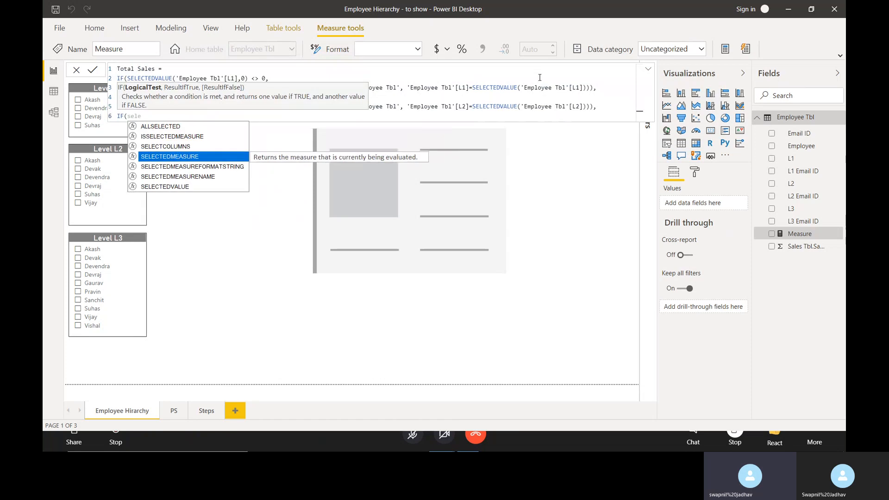
{"action": "key", "text": "Tab"}
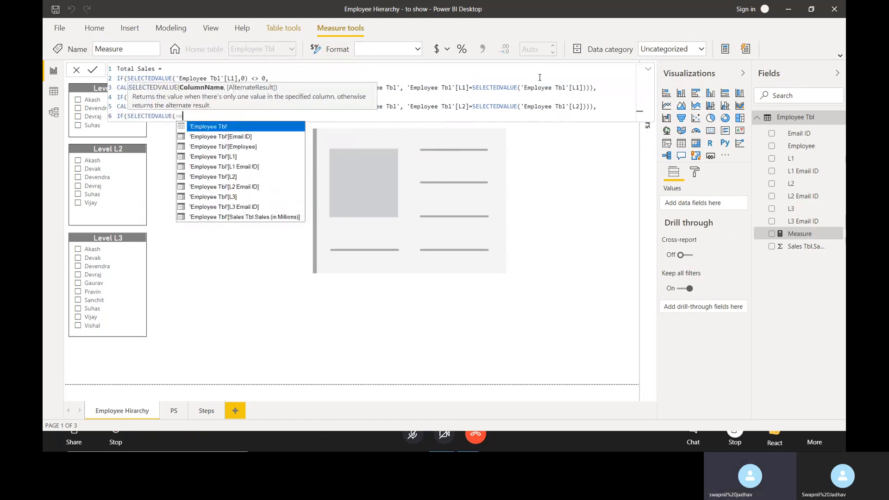
{"action": "key", "text": "Up"}
{"action": "key", "text": "Up"}
{"action": "key", "text": "Up"}
{"action": "key", "text": "Up"}
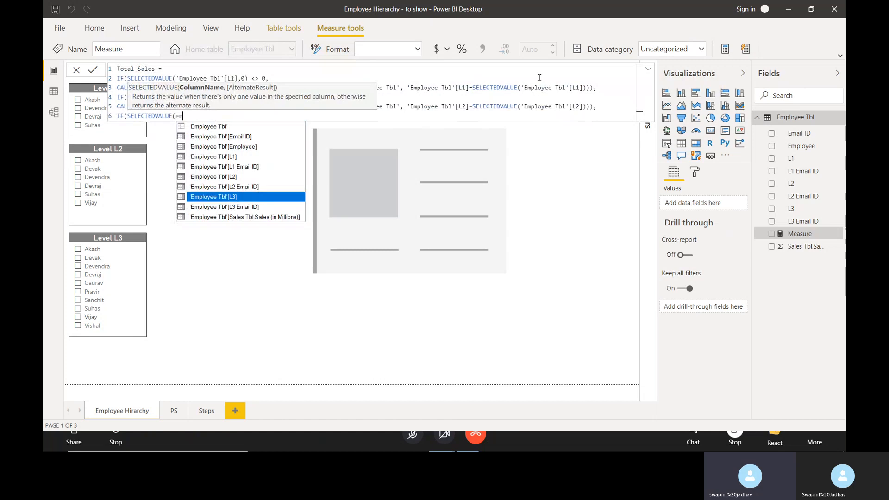
{"action": "key", "text": "Tab"}
{"action": "type", "text": ",0) "}
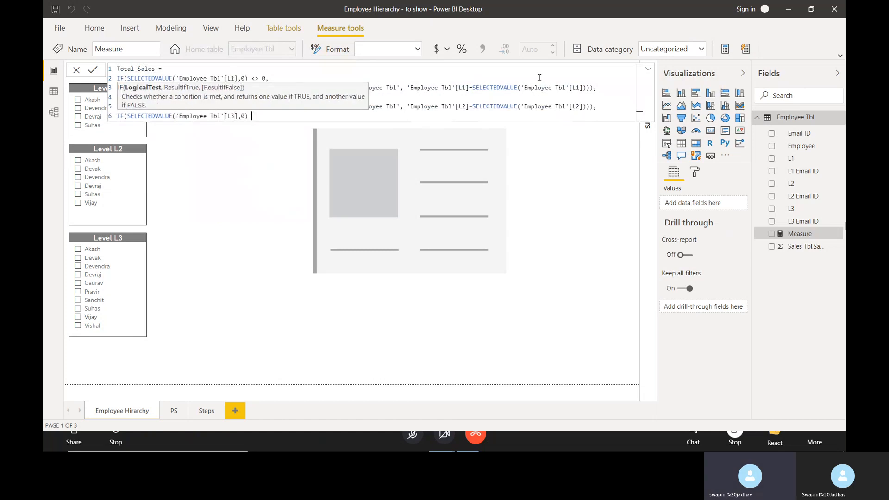
{"action": "type", "text": "<> 0,"}
{"action": "key", "text": "shift+Return"}
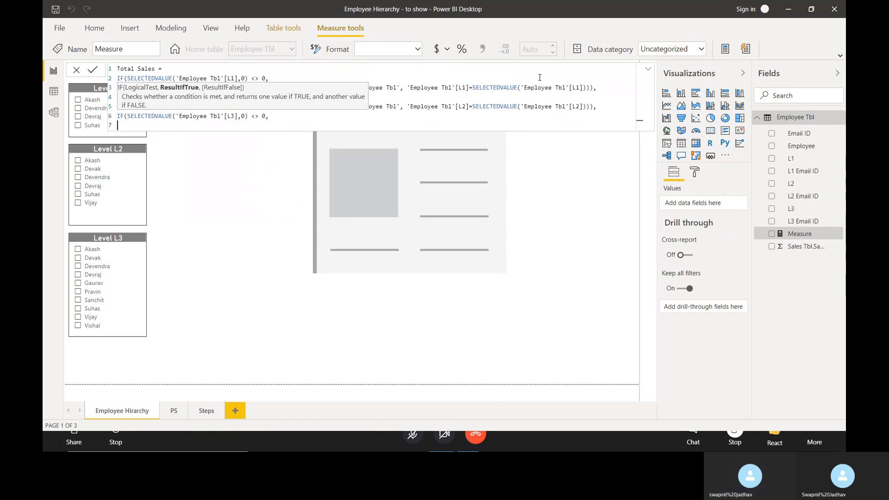
- Copy the L2 CALCULATE line onto line 7, changing both [L2] references to [L3]
{"action": "key", "text": "Up"}
{"action": "key", "text": "Up"}
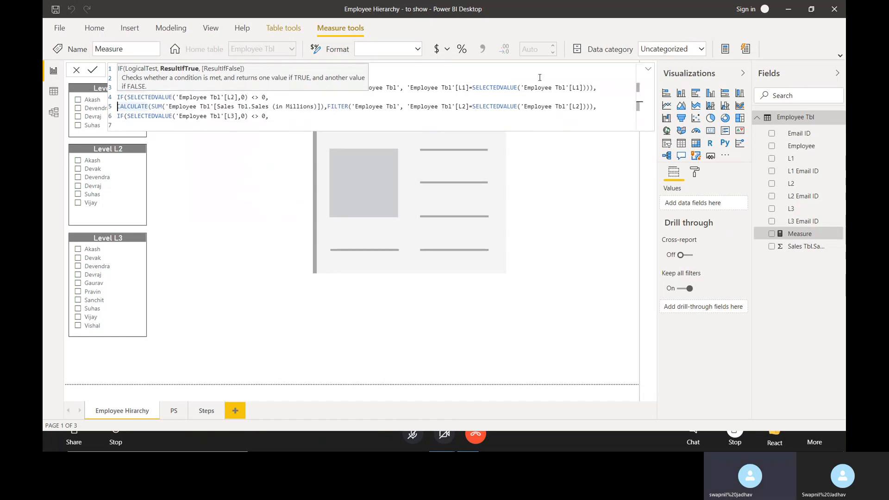
{"action": "key", "text": "shift+End"}
{"action": "key", "text": "Down"}
{"action": "key", "text": "Down"}
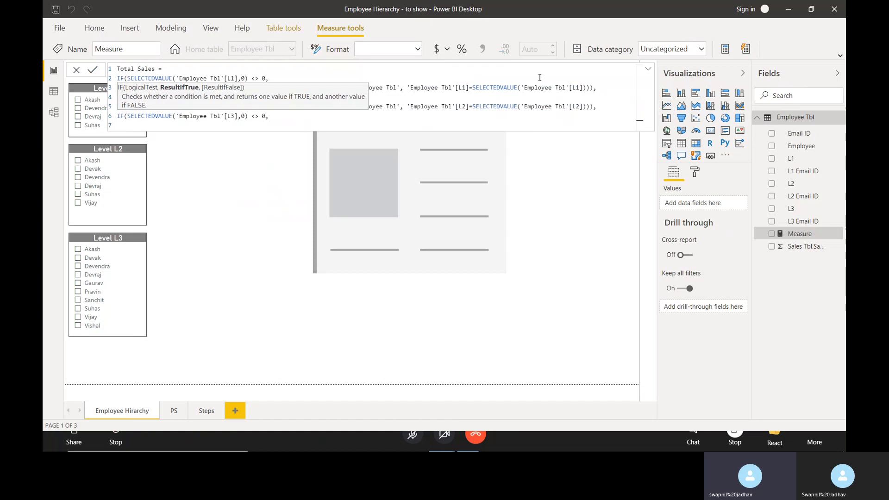
{"action": "type", "text": "CALCULATE(SUM('Employee Tbl'[Sales Tbl.Sales (in Millions)]),FILTER('Employee Tbl', 'Employee Tbl'[L2]=SELECTEDVALUE('Employee Tbl'[L2]))),\""}
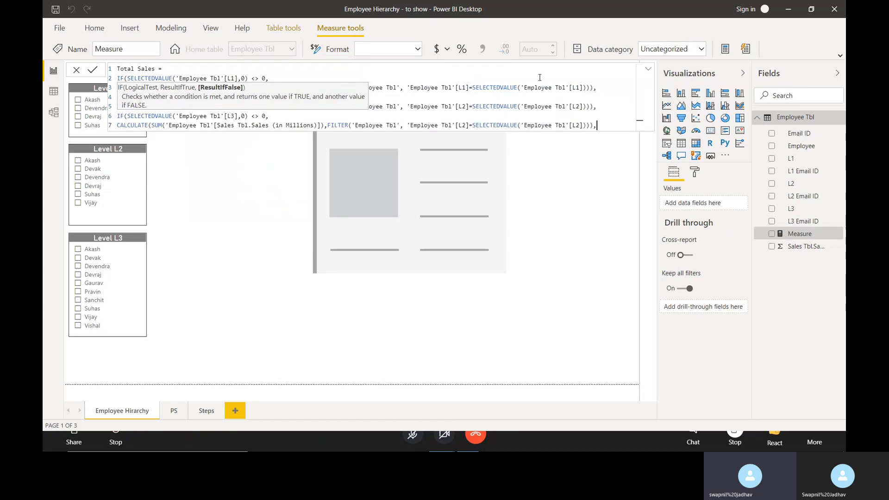
{"action": "key", "text": "Left"}
{"action": "key", "text": "Left"}
{"action": "key", "text": "Left"}
{"action": "key", "text": "Left"}
{"action": "key", "text": "Left"}
{"action": "key", "text": "Left"}
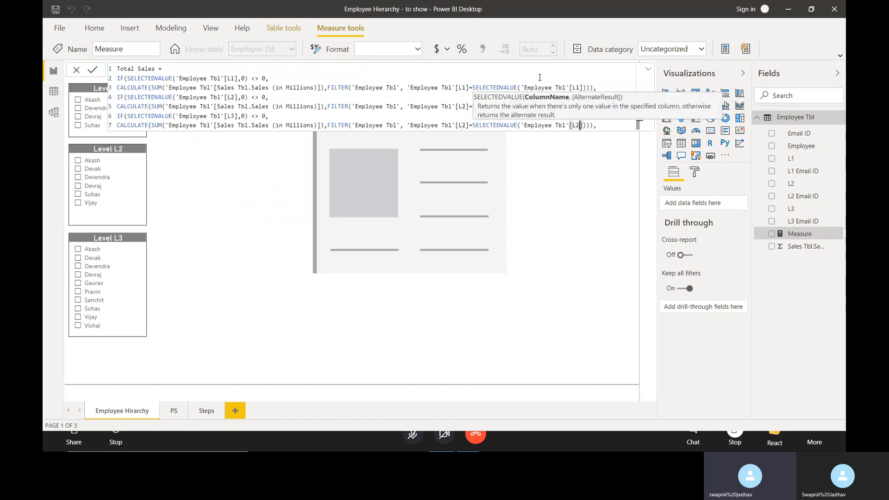
{"action": "key", "text": "BackSpace"}
{"action": "type", "text": "3"}
{"action": "key", "text": "Left"}
{"action": "key", "text": "Left"}
{"action": "key", "text": "Left"}
{"action": "key", "text": "Left"}
{"action": "key", "text": "Left"}
{"action": "key", "text": "Left"}
{"action": "key", "text": "Left"}
{"action": "key", "text": "Left"}
{"action": "key", "text": "Left"}
{"action": "key", "text": "Left"}
{"action": "key", "text": "Left"}
{"action": "key", "text": "Left"}
{"action": "key", "text": "Left"}
{"action": "key", "text": "Left"}
{"action": "key", "text": "Left"}
{"action": "key", "text": "Left"}
{"action": "key", "text": "Left"}
{"action": "key", "text": "Left"}
{"action": "key", "text": "Left"}
{"action": "key", "text": "Left"}
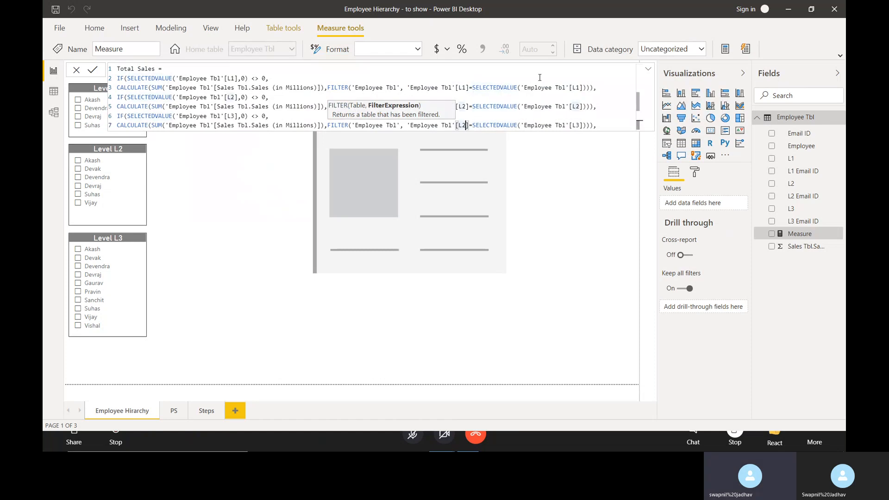
{"action": "key", "text": "BackSpace"}
{"action": "type", "text": "3"}
{"action": "key", "text": "Right"}
{"action": "key", "text": "End"}
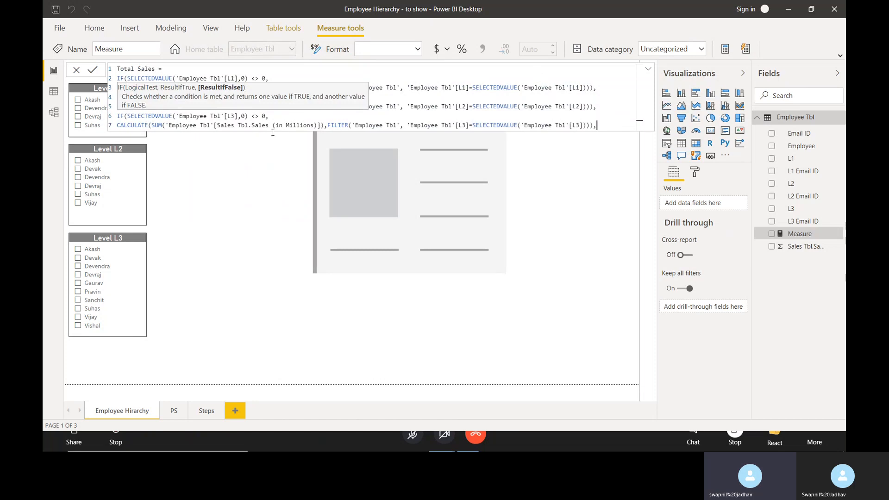
- Copy the SUM expression from line 7 and start an empty line 8
{"action": "left_click", "coordinate": [152, 125]}
{"action": "key", "text": "ctrl+shift+Right"}
{"action": "key", "text": "ctrl+shift+Right"}
{"action": "key", "text": "ctrl+shift+Right"}
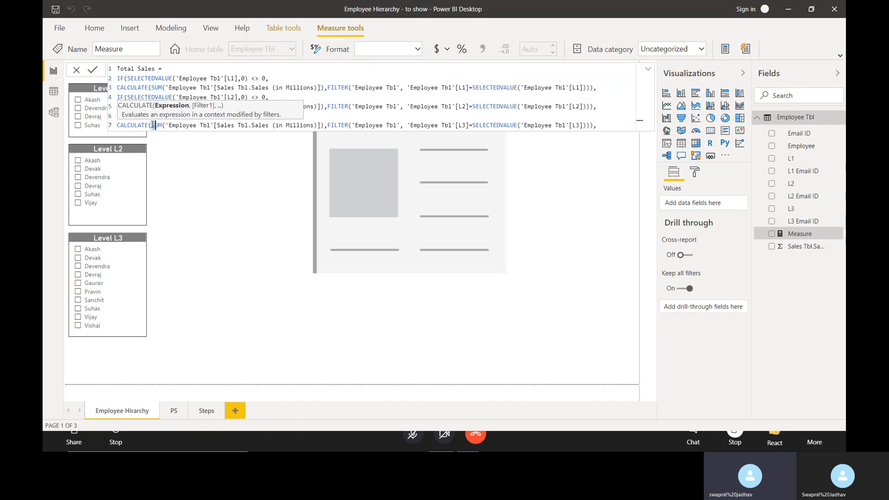
{"action": "key", "text": "shift+Right"}
{"action": "key", "text": "shift+Right"}
{"action": "key", "text": "shift+Right"}
{"action": "key", "text": "shift+Right"}
{"action": "key", "text": "shift+Right"}
{"action": "key", "text": "shift+Right"}
{"action": "key", "text": "shift+Right"}
{"action": "key", "text": "shift+Right"}
{"action": "key", "text": "shift+Right"}
{"action": "key", "text": "shift+Right"}
{"action": "key", "text": "shift+Right"}
{"action": "key", "text": "shift+Right"}
{"action": "key", "text": "shift+Right"}
{"action": "key", "text": "shift+Right"}
{"action": "key", "text": "shift+Right"}
{"action": "key", "text": "shift+Right"}
{"action": "key", "text": "shift+Right"}
{"action": "key", "text": "shift+Right"}
{"action": "key", "text": "shift+Right"}
{"action": "key", "text": "shift+Right"}
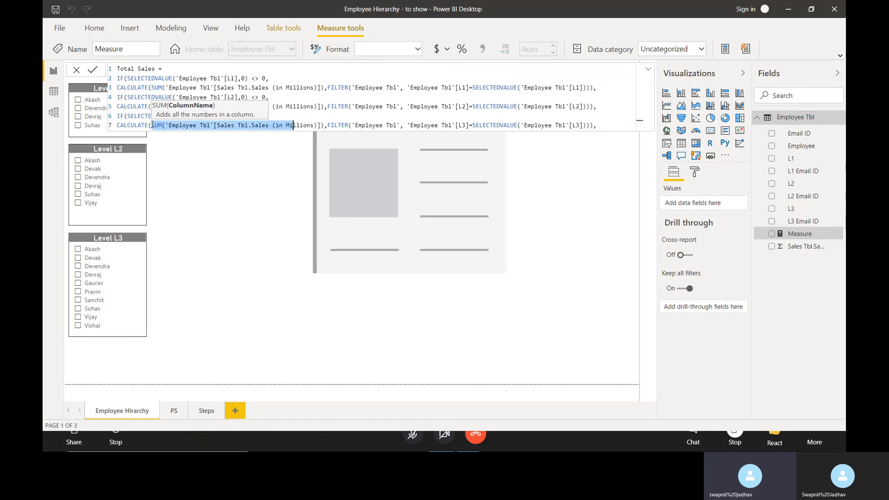
{"action": "key", "text": "shift+Right"}
{"action": "key", "text": "shift+Right"}
{"action": "key", "text": "shift+Right"}
{"action": "key", "text": "shift+Right"}
{"action": "key", "text": "shift+Right"}
{"action": "key", "text": "shift+Right"}
{"action": "key", "text": "ctrl+c"}
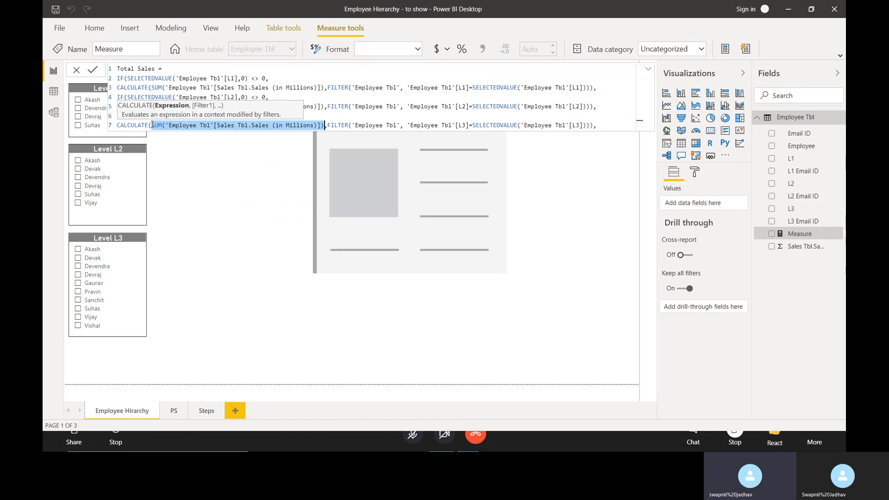
{"action": "key", "text": "End"}
{"action": "key", "text": "Return"}
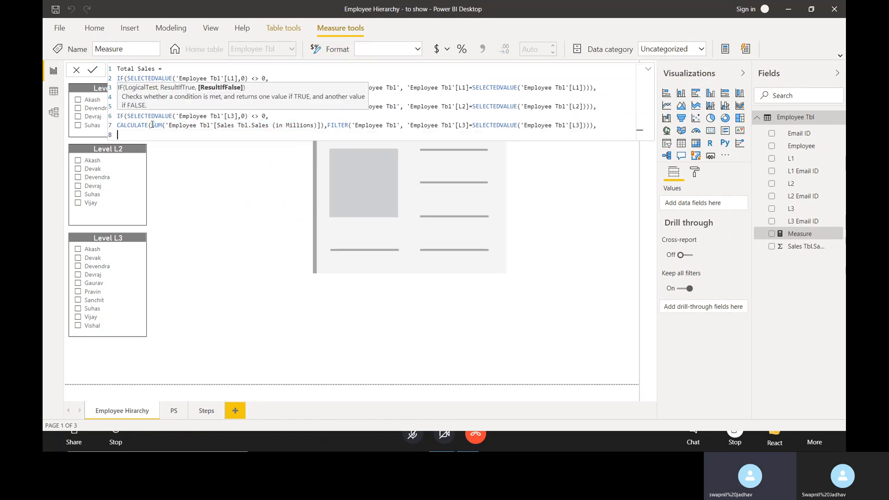
- Paste the SUM fallback on line 8, close the three IFs with ')))', and commit the measure
{"action": "key", "text": "ctrl+v"}
{"action": "type", "text": ")))"}
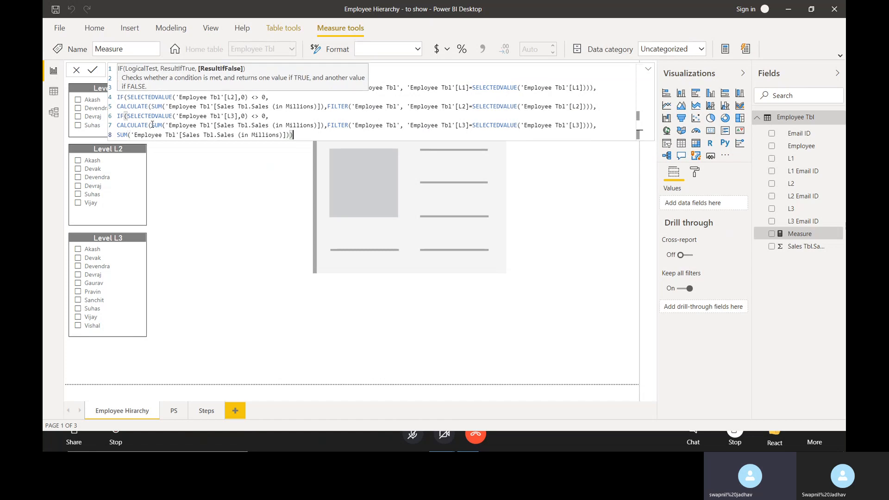
{"action": "type", "text": ")"}
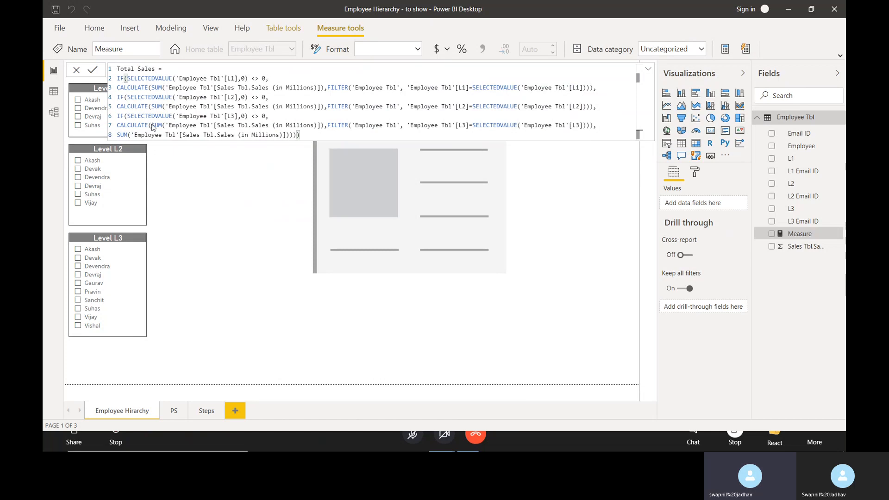
{"action": "key", "text": "Return"}
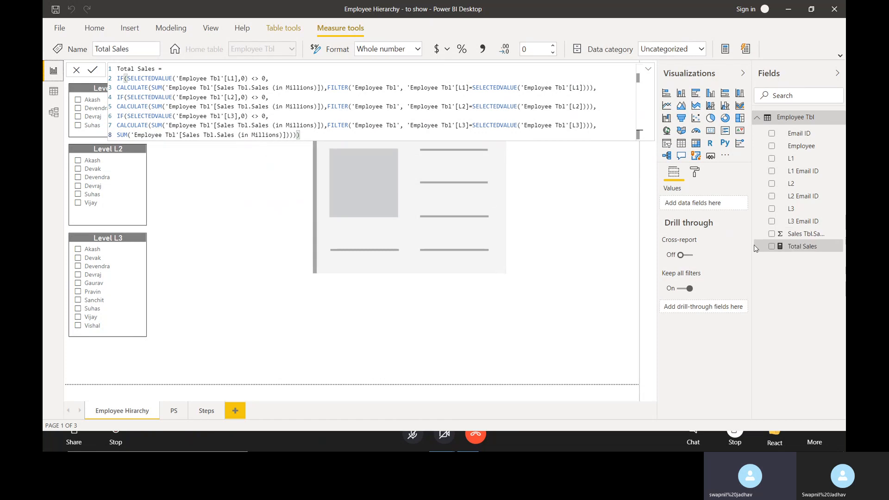
- Show Total Sales as a card and test it with the Level L2 and Level L3 slicers
{"action": "left_click_drag", "start_coordinate": [755, 247], "coordinate": [422, 223]}
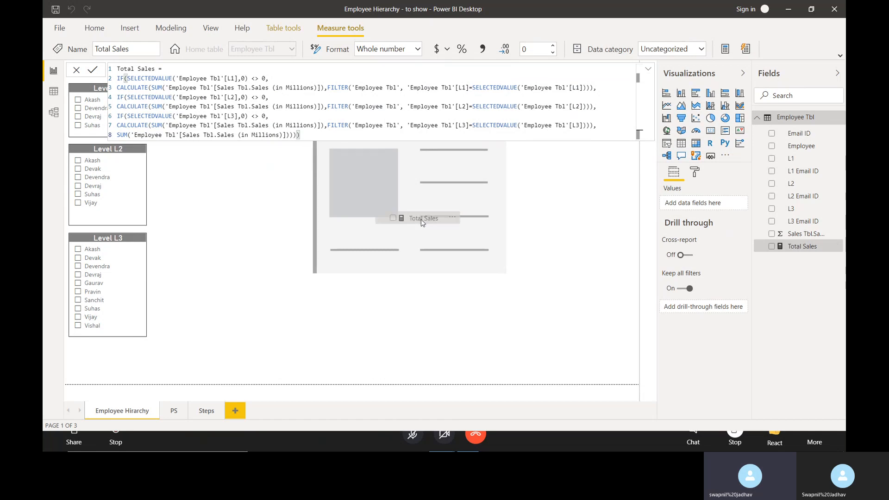
{"action": "left_click_drag", "start_coordinate": [421, 218], "coordinate": [421, 218]}
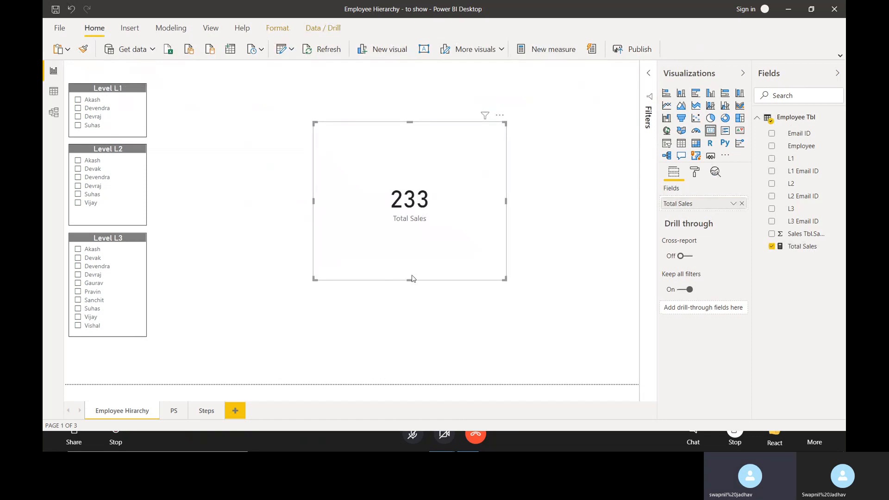
{"action": "left_click", "coordinate": [78, 170]}
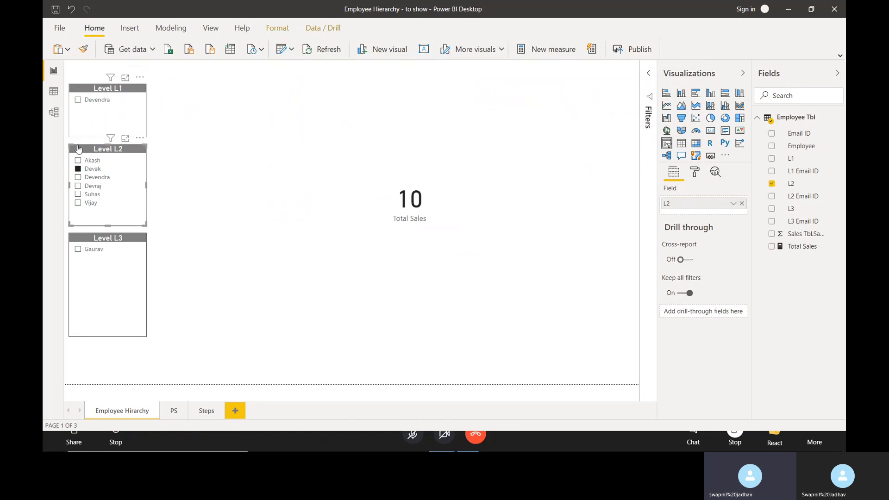
{"action": "left_click", "coordinate": [78, 252]}
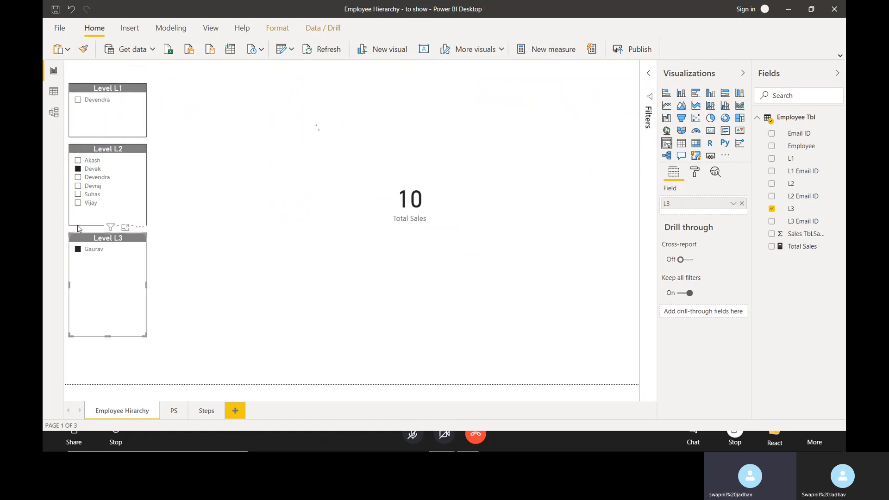
{"action": "left_click", "coordinate": [78, 251]}
{"action": "left_click", "coordinate": [78, 186]}
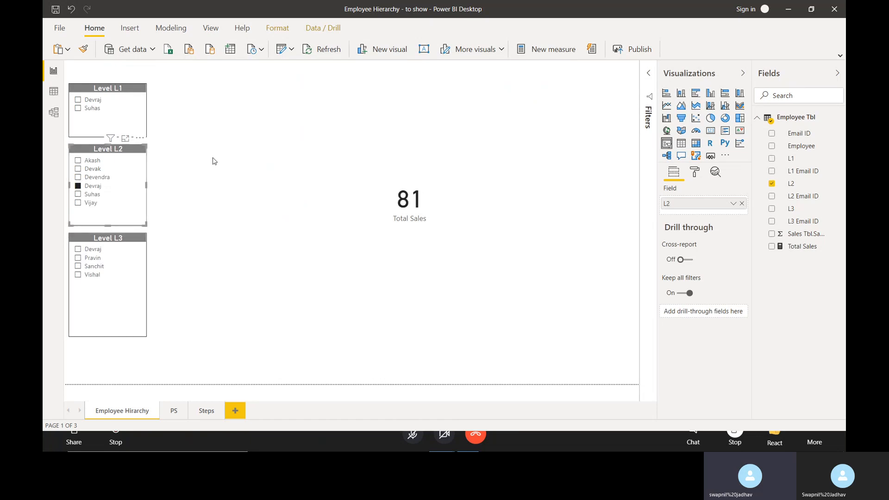
{"action": "left_click", "coordinate": [340, 164]}
{"action": "left_click", "coordinate": [287, 163]}
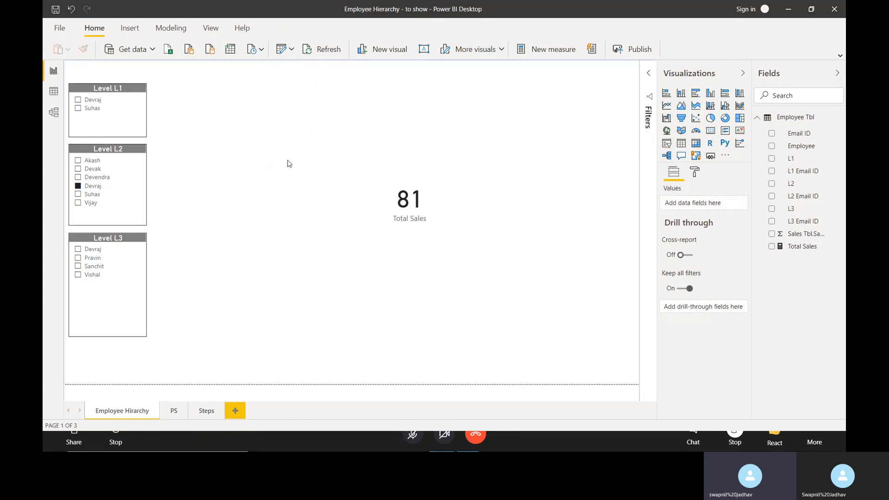
- In Manage roles, clear the existing role's DAX filter expression
{"action": "left_click", "coordinate": [168, 29]}
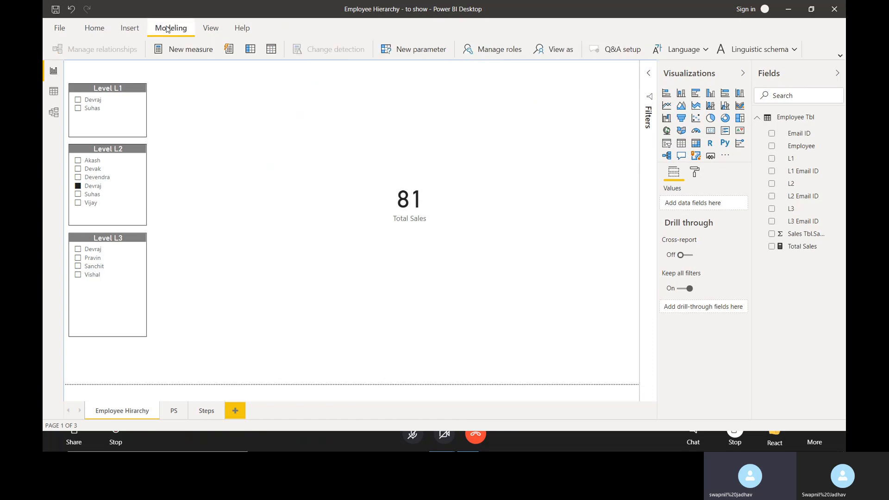
{"action": "left_click", "coordinate": [492, 51]}
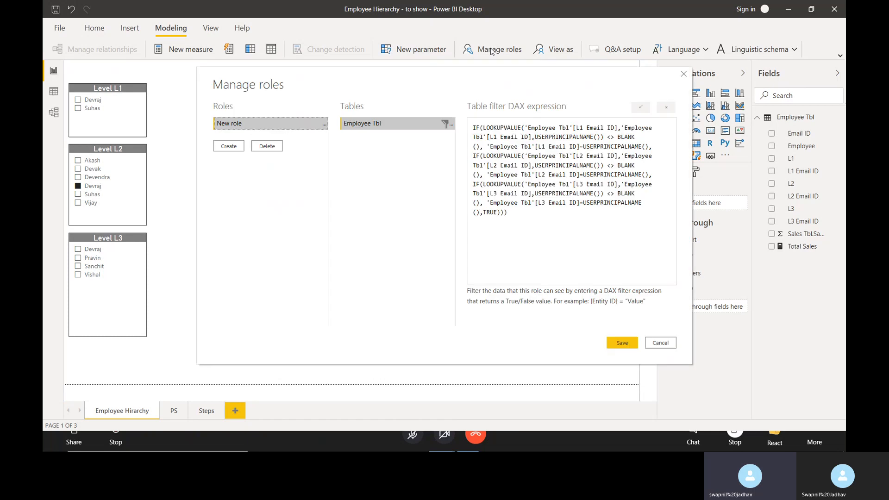
{"action": "left_click", "coordinate": [526, 218]}
{"action": "key", "text": "ctrl+a"}
{"action": "key", "text": "BackSpace"}
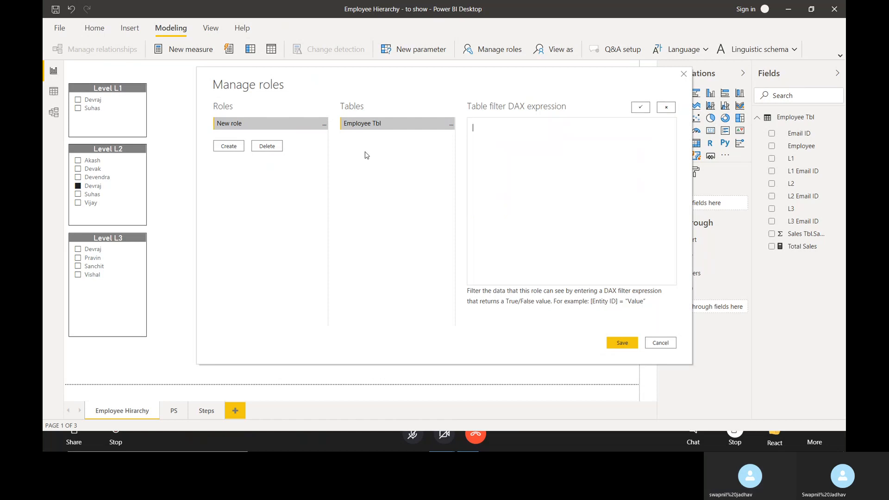
- Delete the old role and create a new role named 'Manager Role'
{"action": "left_click", "coordinate": [268, 147]}
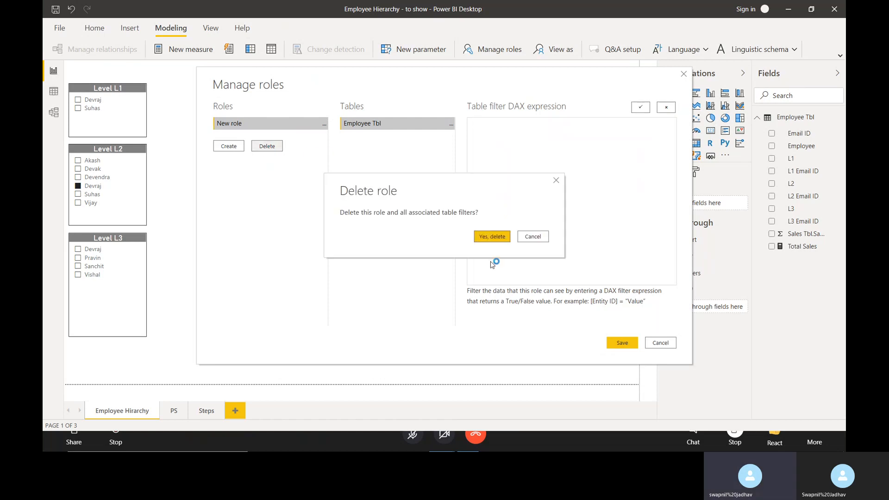
{"action": "left_click", "coordinate": [492, 236]}
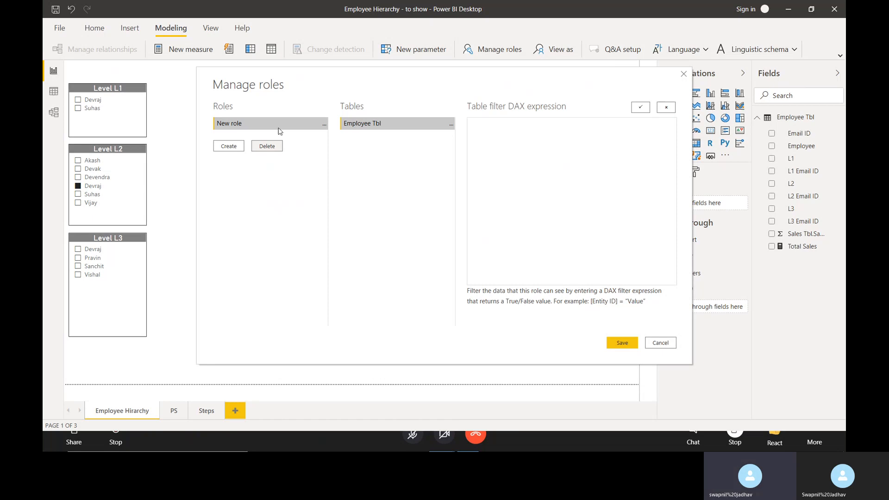
{"action": "left_click", "coordinate": [228, 137]}
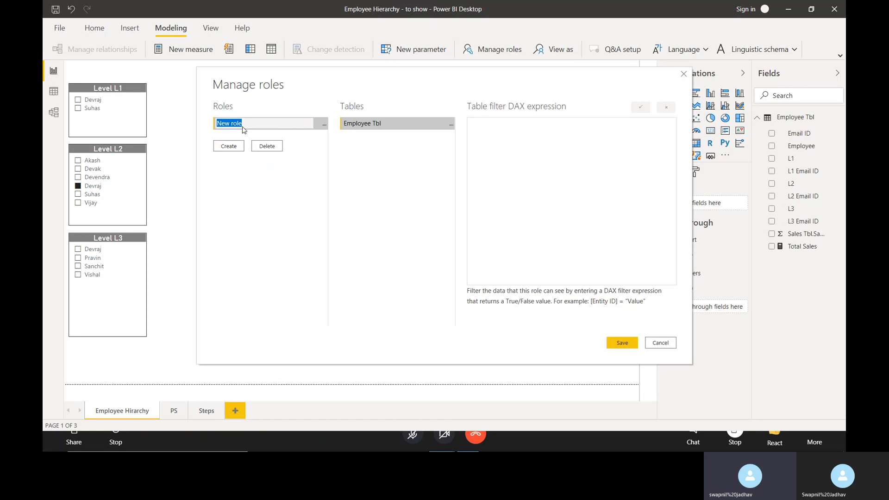
{"action": "type", "text": "Manager Role"}
- Filter Employee Tbl with [L1 Email ID] = Userprincipalname()
{"action": "left_click", "coordinate": [498, 127]}
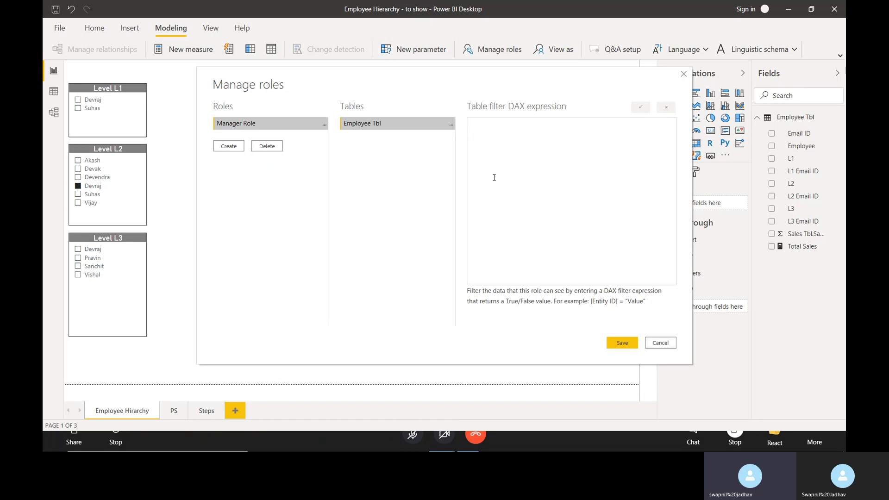
{"action": "left_click", "coordinate": [451, 124]}
{"action": "mouse_move", "coordinate": [488, 131]}
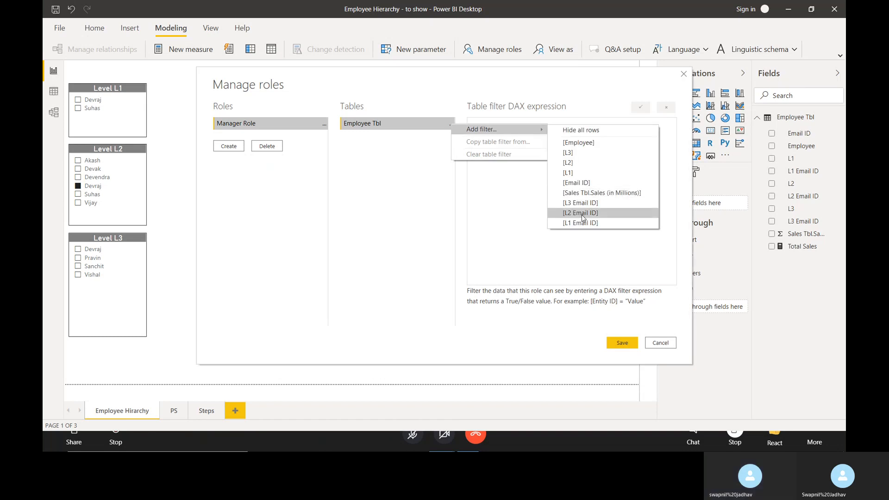
{"action": "left_click", "coordinate": [582, 226]}
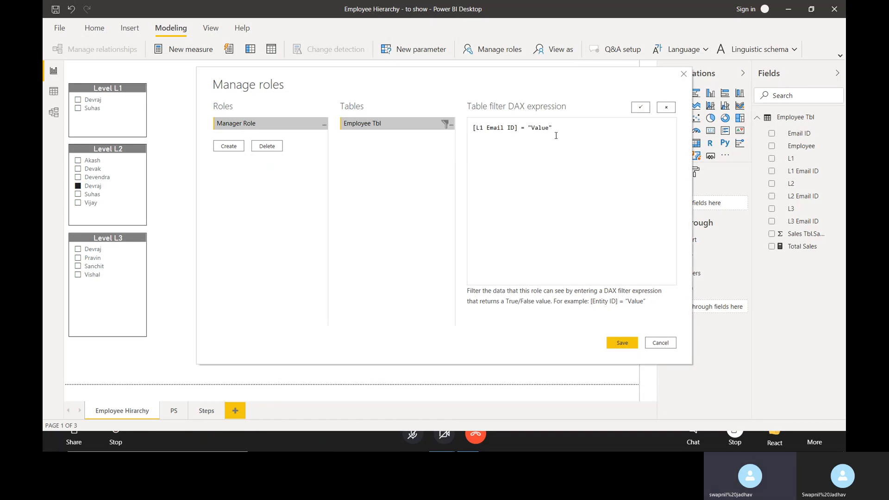
{"action": "key", "text": "shift+Left"}
{"action": "key", "text": "shift+Left"}
{"action": "key", "text": "shift+Left"}
{"action": "key", "text": "shift+Left"}
{"action": "key", "text": "shift+Left"}
{"action": "key", "text": "shift+Left"}
{"action": "key", "text": "shift+Left"}
{"action": "type", "text": "User"}
{"action": "type", "text": "principalname()"}
- Append an OR (||) condition matching [L2 Email ID] to Userprincipalname()
{"action": "key", "text": "ctrl+a"}
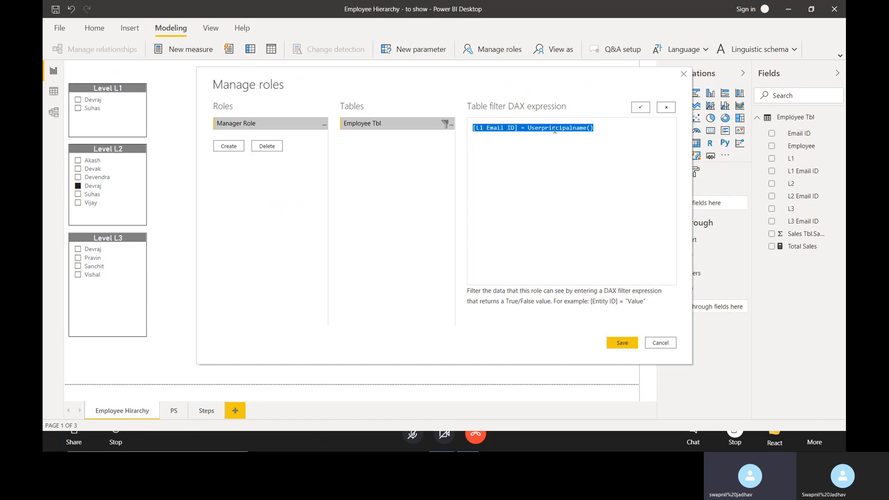
{"action": "key", "text": "Right"}
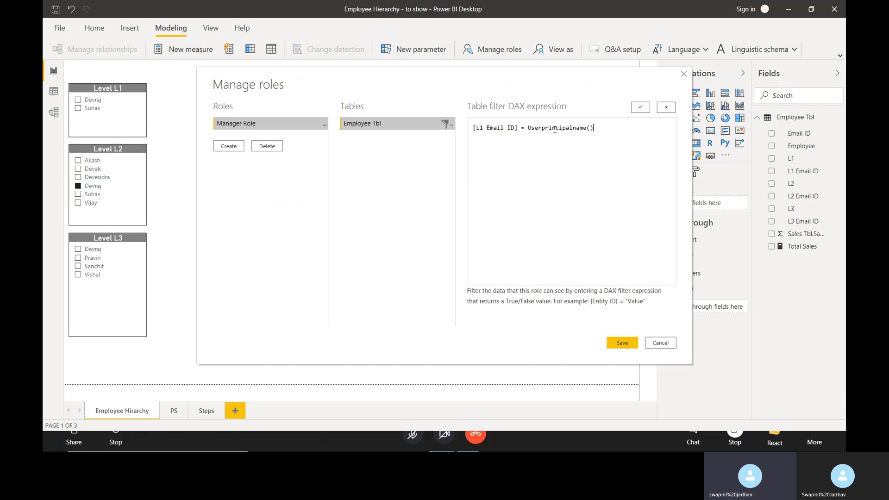
{"action": "key", "text": "ctrl+a"}
{"action": "key", "text": "ctrl+c"}
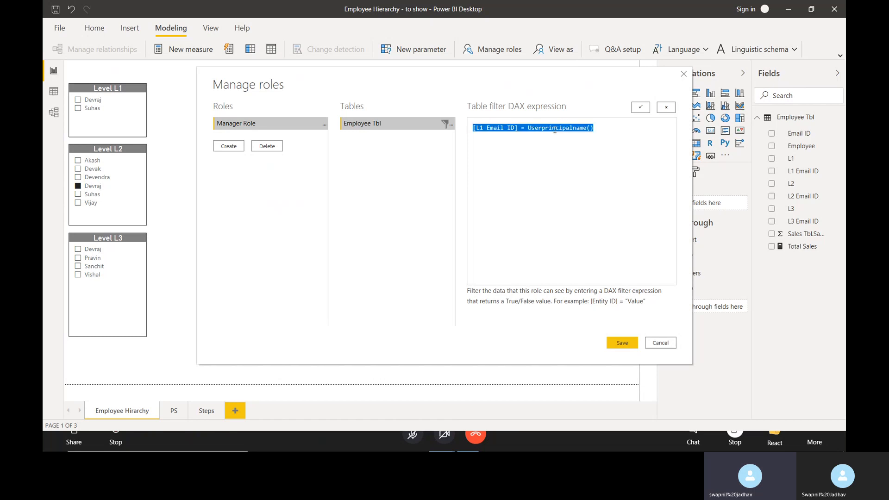
{"action": "key", "text": "Right"}
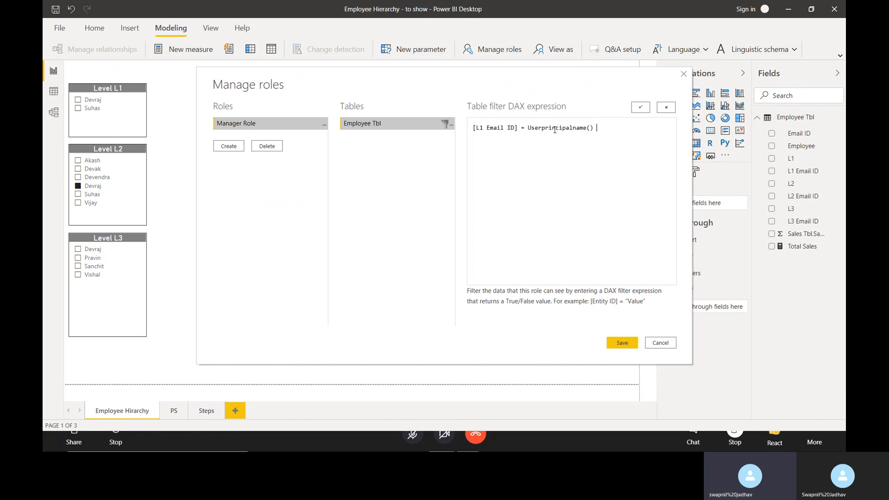
{"action": "type", "text": "||"}
{"action": "key", "text": "ctrl+v"}
{"action": "left_click", "coordinate": [618, 127]}
{"action": "key", "text": "BackSpace"}
{"action": "type", "text": "2"}
- Append a third || condition for [L3 Email ID] = Userprincipalname() and commit the filter
{"action": "left_click", "coordinate": [547, 137]}
{"action": "type", "text": "|| [L1 Email ID] = Userprincipalname()"}
{"action": "left_click", "coordinate": [549, 137]}
{"action": "left_click", "coordinate": [562, 137]}
{"action": "key", "text": "BackSpace"}
{"action": "type", "text": "3"}
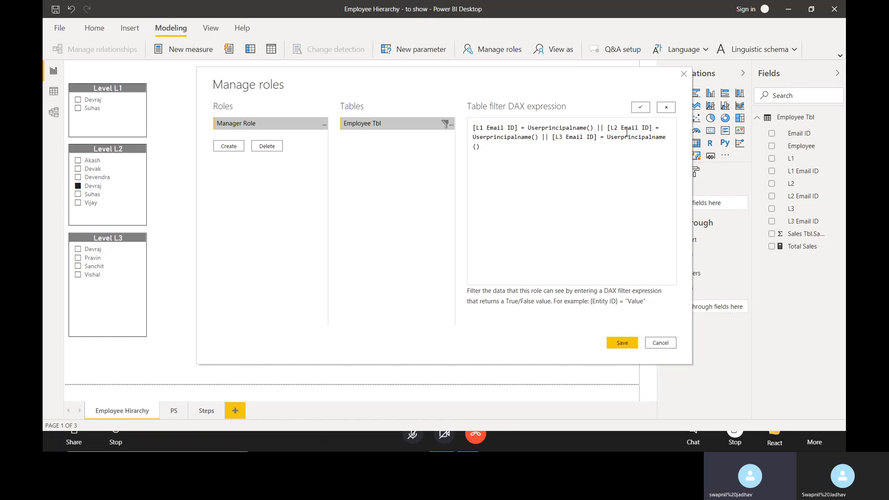
{"action": "left_click", "coordinate": [641, 108]}
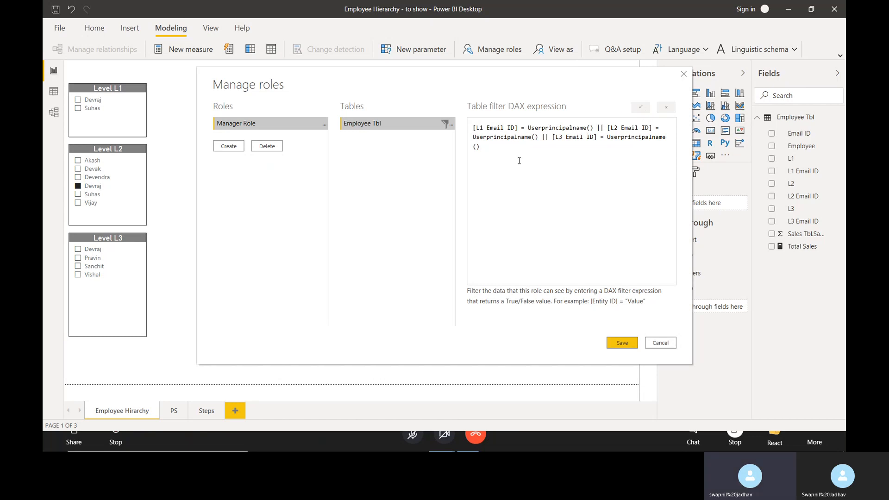
- Save Manager Role and close the Manage roles dialog
{"action": "left_click", "coordinate": [622, 343]}
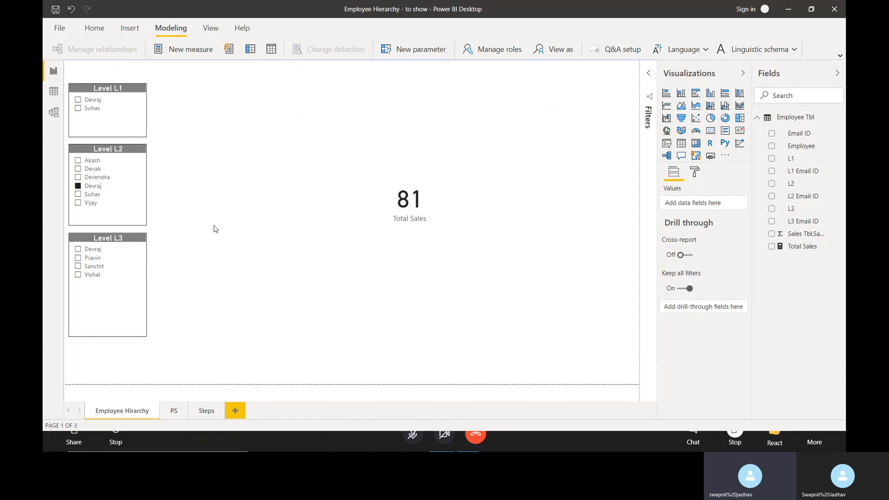
- Clear the Level L2 slicer, then view as Manager Role for another user's e-mail address
{"action": "left_click", "coordinate": [77, 187]}
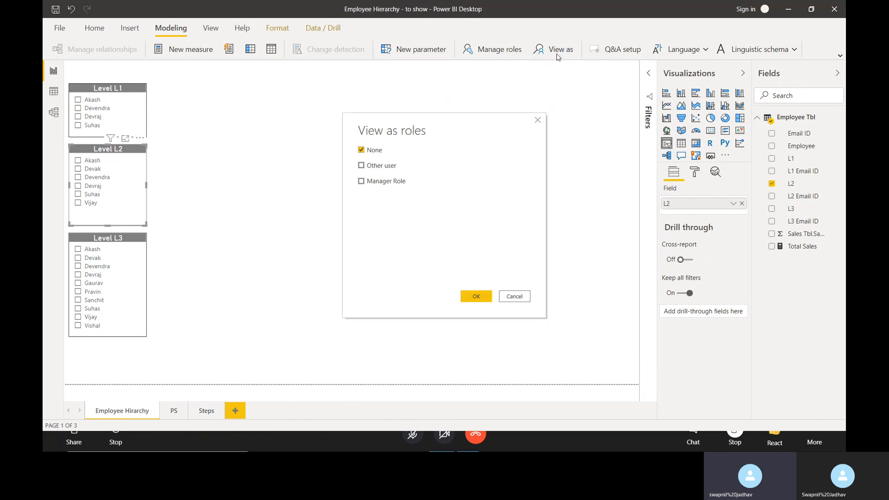
{"action": "left_click", "coordinate": [361, 166]}
{"action": "left_click", "coordinate": [361, 181]}
{"action": "left_click", "coordinate": [423, 167]}
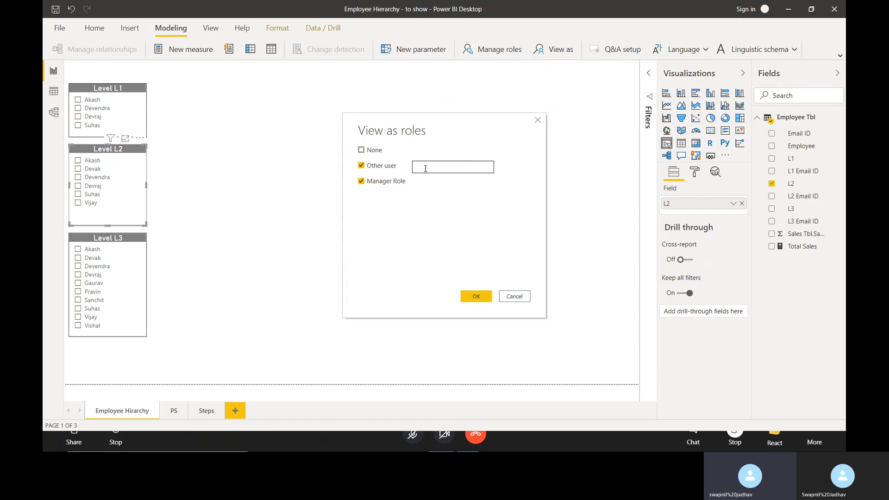
- Confirm viewing as that user, then toggle Level L2 slicer items to check the filtered totals
{"action": "left_click", "coordinate": [479, 299]}
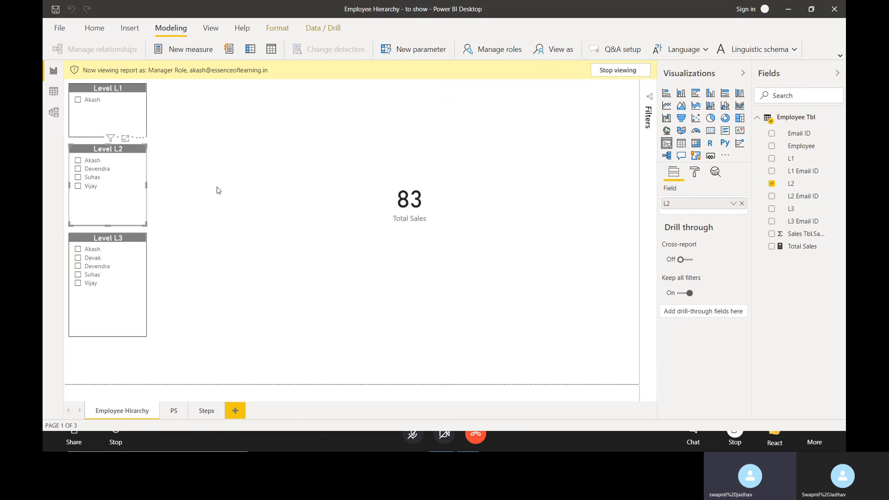
{"action": "left_click", "coordinate": [78, 178]}
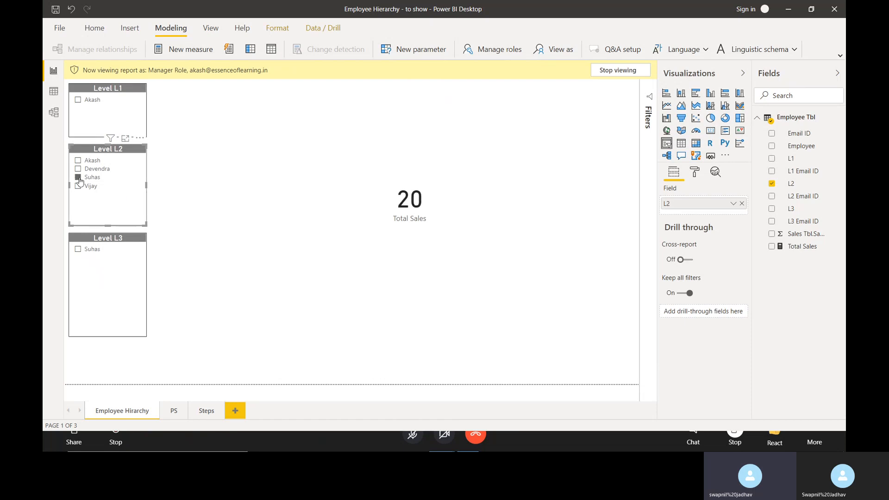
{"action": "left_click", "coordinate": [79, 179]}
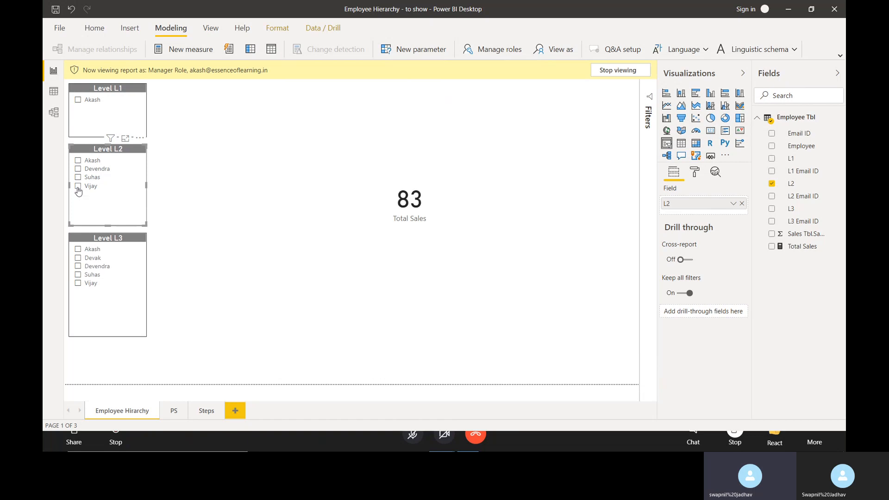
{"action": "left_click", "coordinate": [78, 187]}
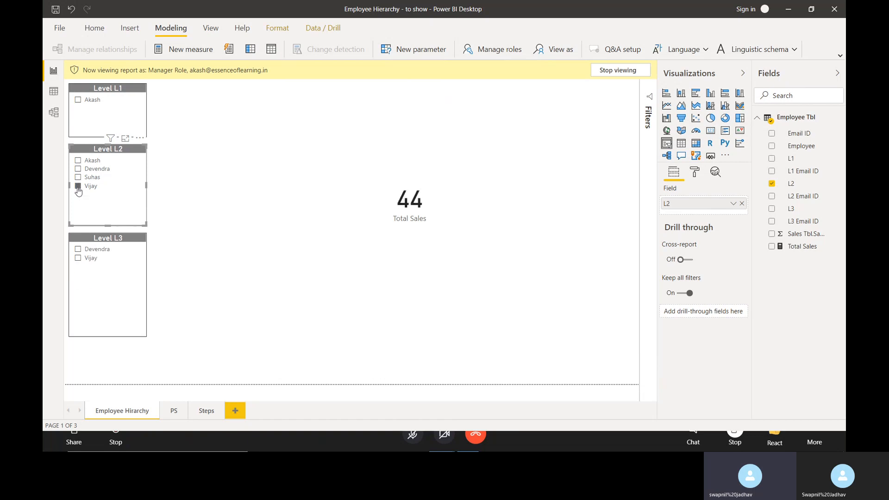
{"action": "left_click", "coordinate": [78, 188]}
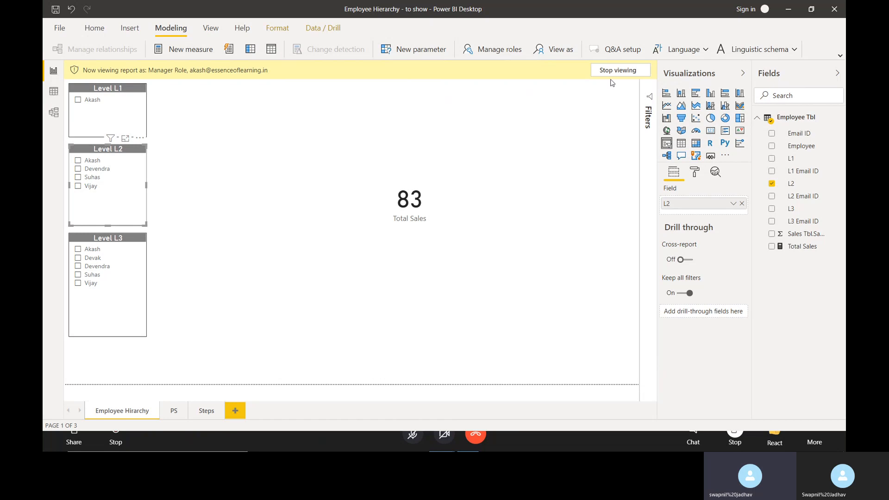
- Switch View as to Manager Role for a different user's e-mail, fixing the typo
{"action": "left_click", "coordinate": [555, 52]}
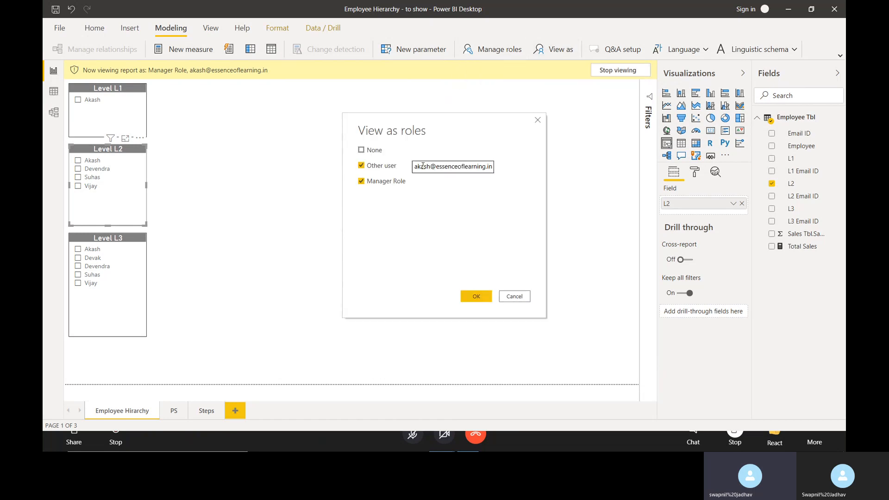
{"action": "double_click", "coordinate": [431, 166]}
{"action": "type", "text": "suhas"}
{"action": "key", "text": "BackSpace"}
{"action": "type", "text": "h"}
{"action": "left_click", "coordinate": [434, 167]}
{"action": "key", "text": "BackSpace"}
{"action": "left_click", "coordinate": [476, 297]}
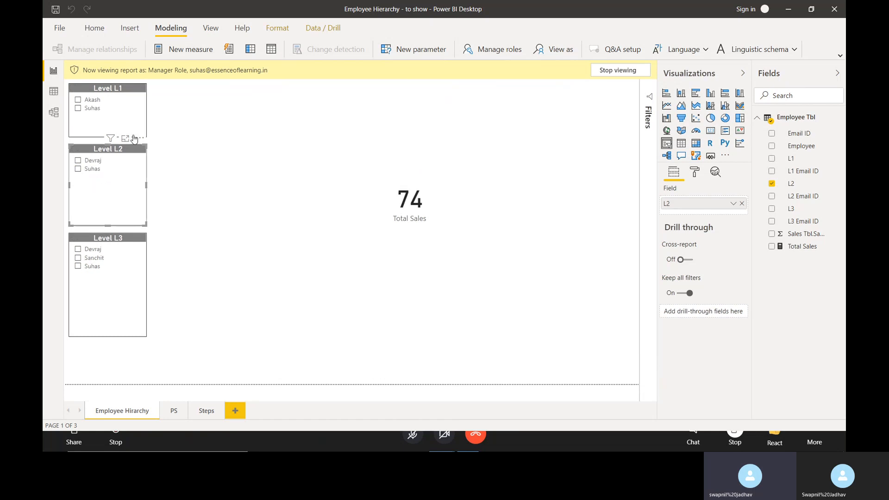
{"action": "left_click", "coordinate": [54, 92]}
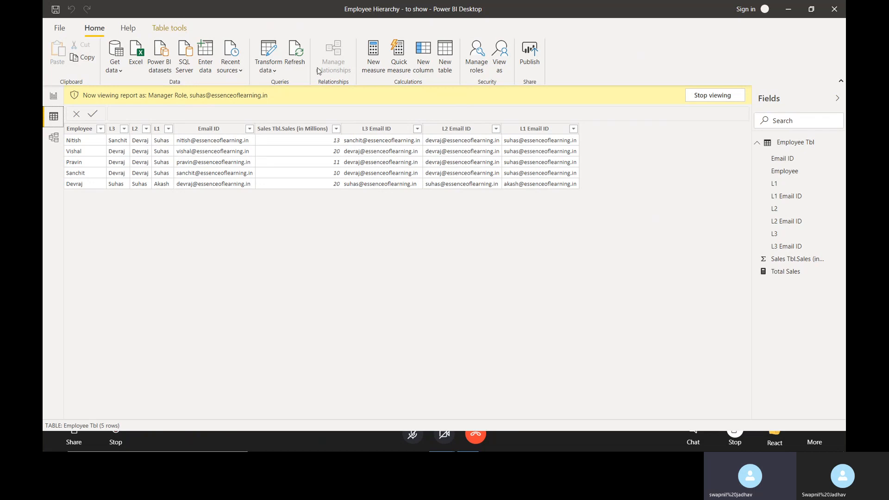
{"action": "left_click", "coordinate": [53, 96]}
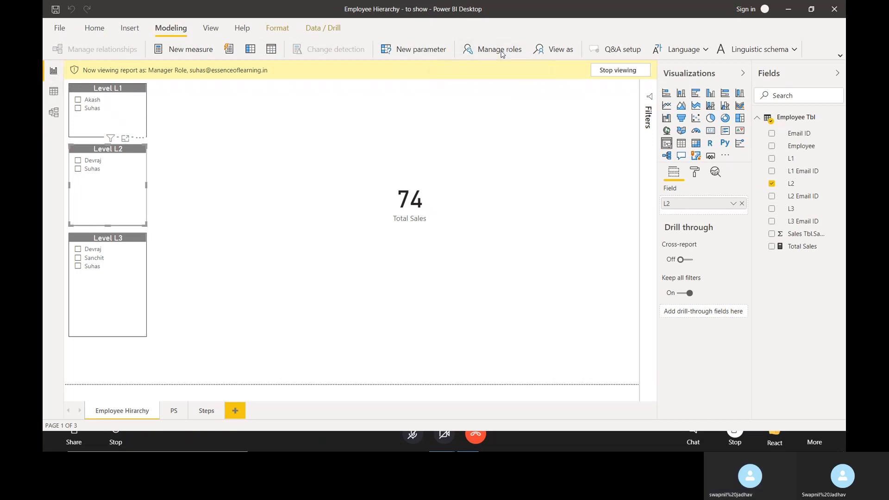
- Erase the Manager Role's entire DAX filter expression in Manage roles and save the empty filter
{"action": "left_click", "coordinate": [499, 49]}
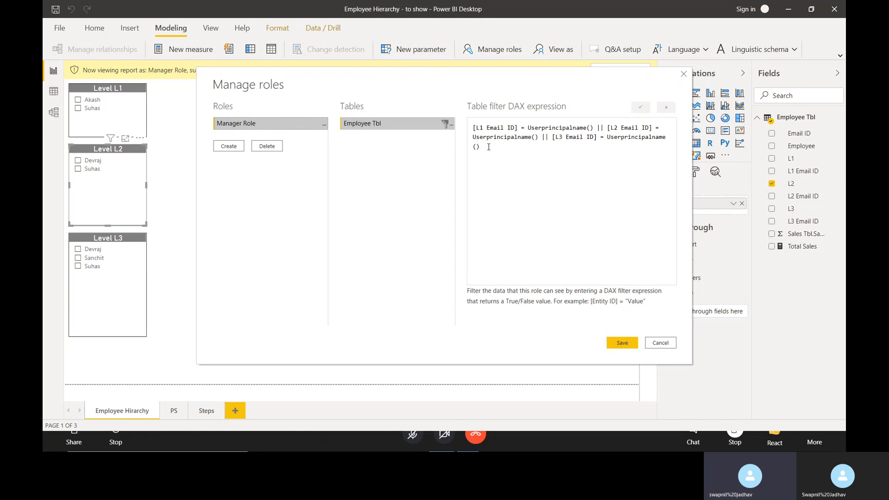
{"action": "key", "text": "ctrl+a"}
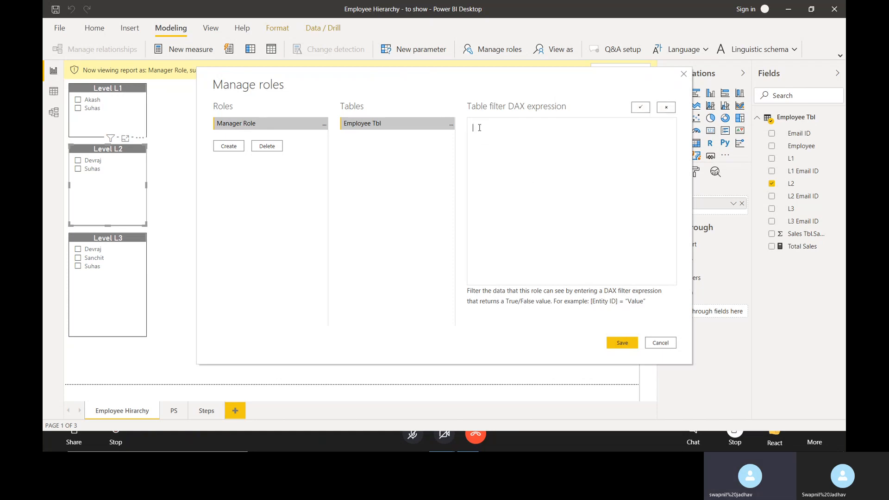
{"action": "type", "text": "if"}
{"action": "key", "text": "BackSpace"}
{"action": "key", "text": "BackSpace"}
{"action": "left_click", "coordinate": [623, 346]}
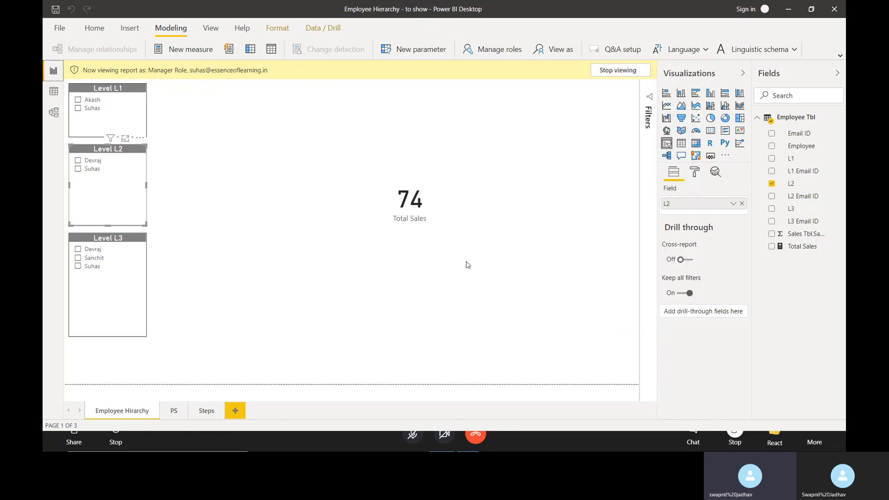
- Create a new measure in Employee Tbl from the Total Sales field and start a second formula line
{"action": "left_click", "coordinate": [620, 75]}
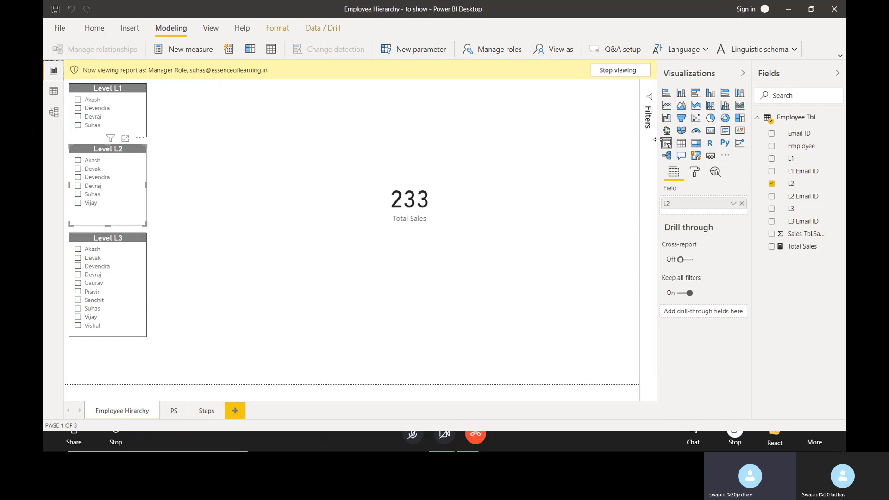
{"action": "right_click", "coordinate": [837, 248]}
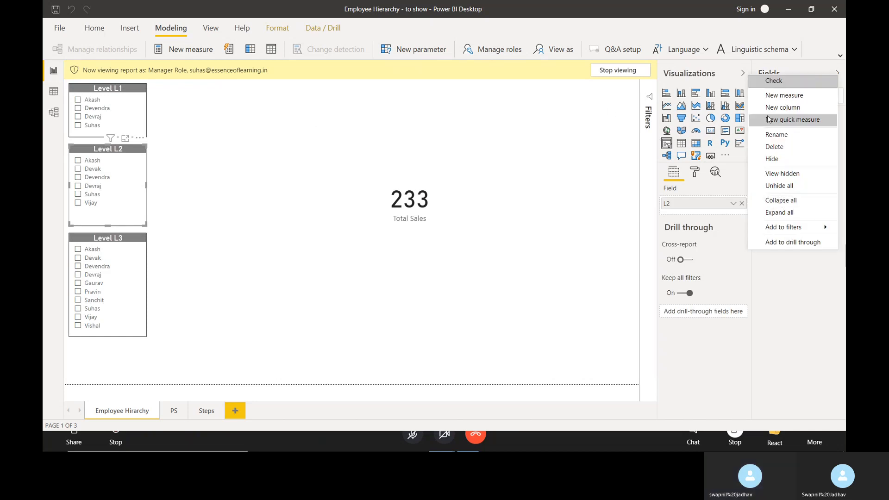
{"action": "left_click", "coordinate": [787, 96]}
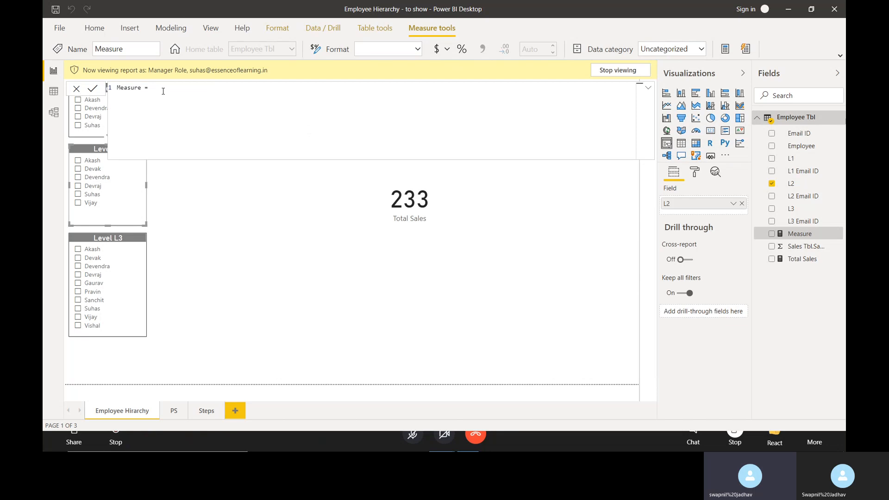
{"action": "key", "text": "shift+Return"}
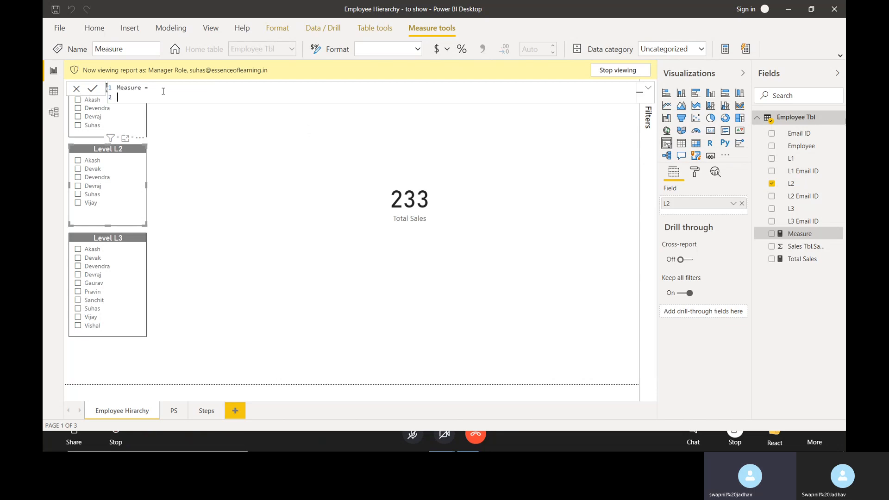
- Begin the measure formula with IF(LOOKUPVALUE( using autocomplete suggestions
{"action": "type", "text": "if"}
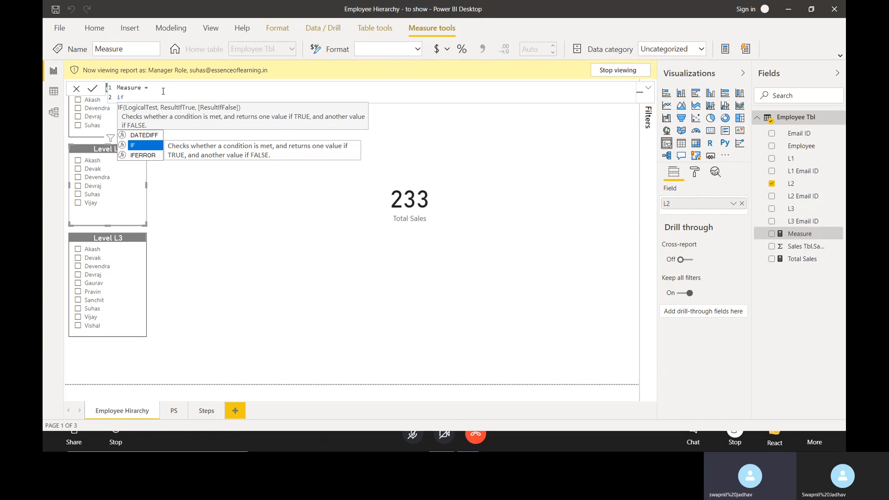
{"action": "key", "text": "Tab"}
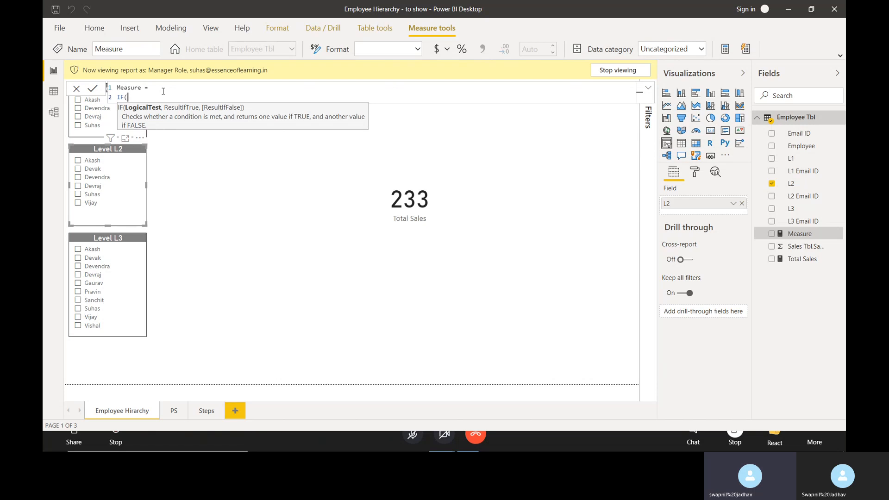
{"action": "type", "text": "lo"}
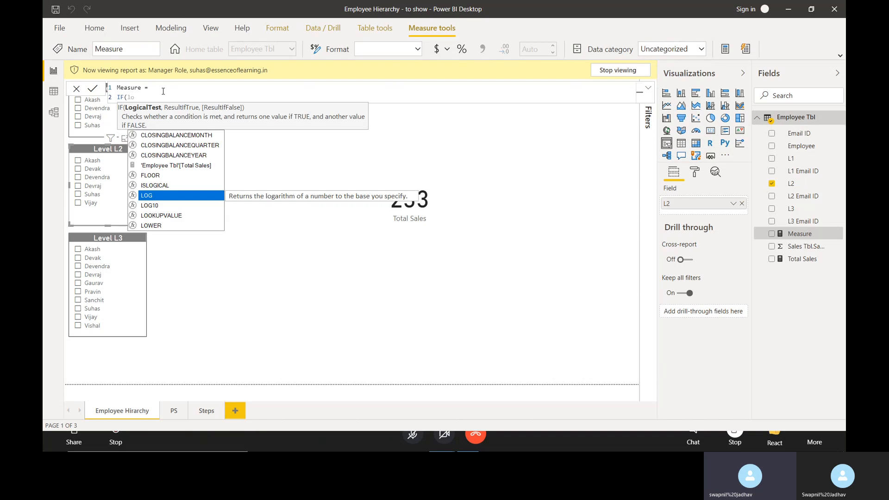
{"action": "type", "text": "ok"}
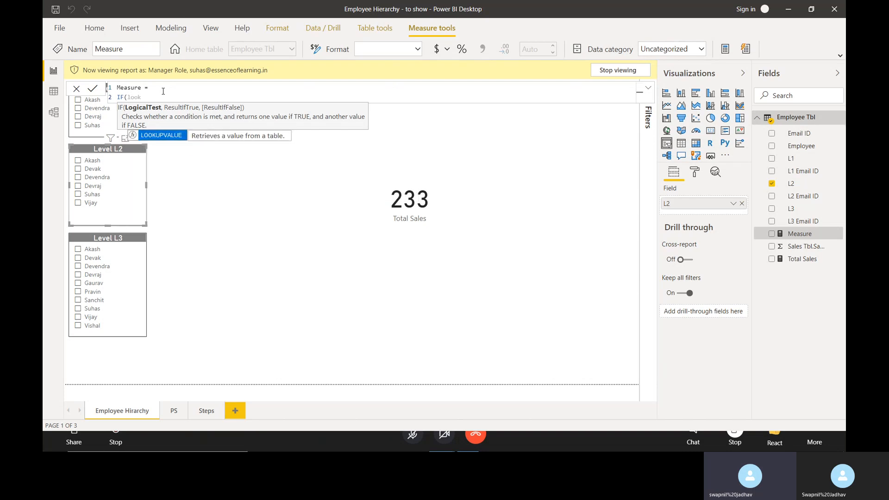
{"action": "key", "text": "Tab"}
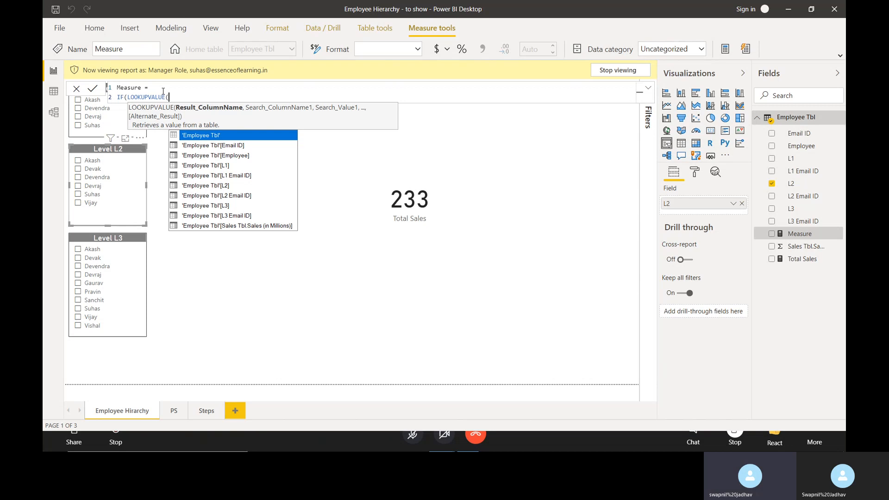
- Fill LOOKUPVALUE's result and search columns with 'Employee Tbl'[L1 Email ID]
{"action": "type", "text": "em"}
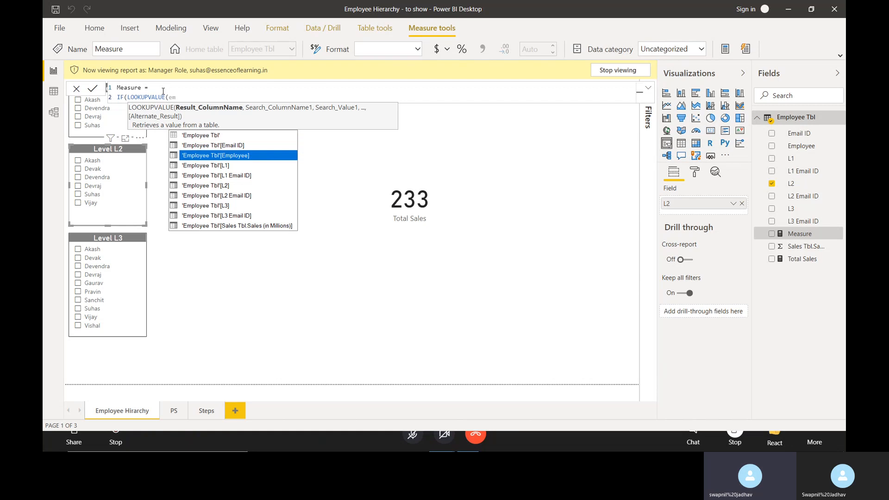
{"action": "key", "text": "Down"}
{"action": "key", "text": "Tab"}
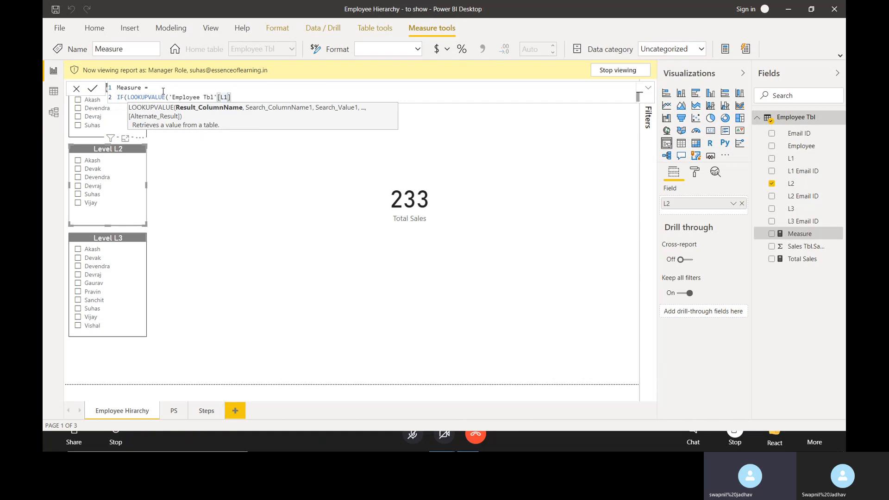
{"action": "type", "text": "em"}
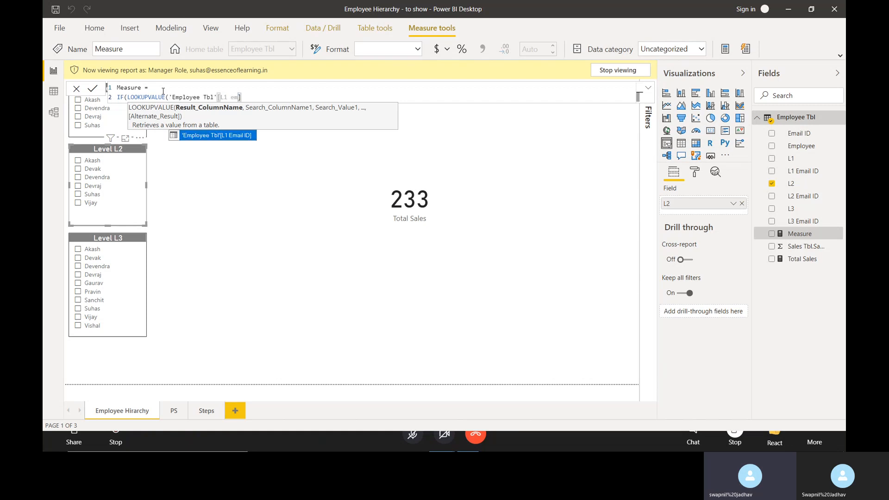
{"action": "key", "text": "Tab"}
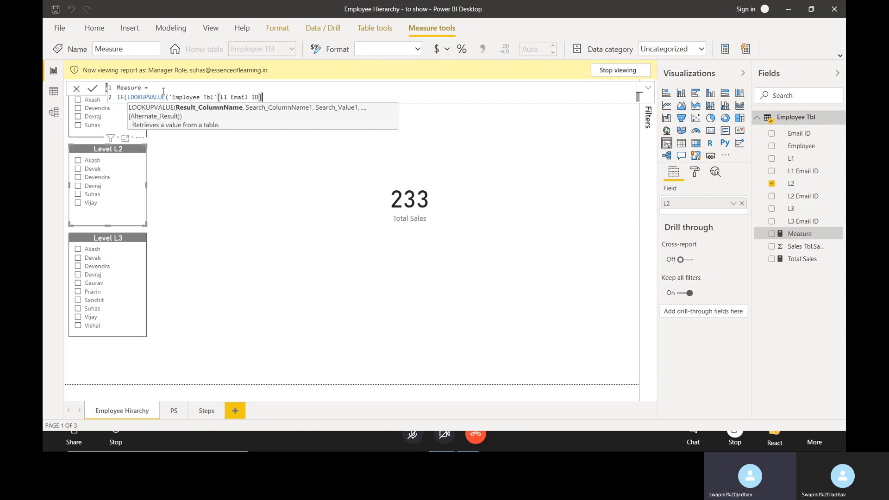
{"action": "type", "text": ", em"}
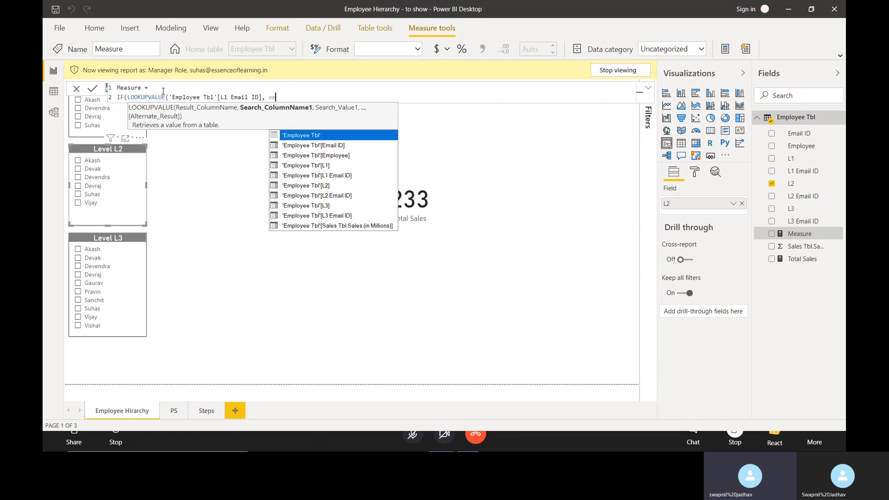
{"action": "key", "text": "Down"}
{"action": "key", "text": "Down"}
{"action": "key", "text": "Down"}
{"action": "key", "text": "Down"}
{"action": "key", "text": "Tab"}
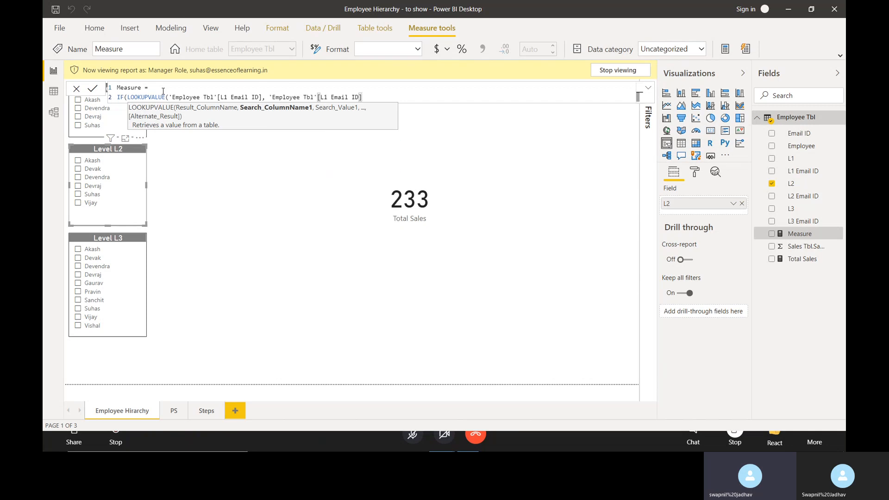
- Add USERPRINCIPALNAME() as the search value and finish the IF test with <> BLANK(),
{"action": "type", "text": ", "}
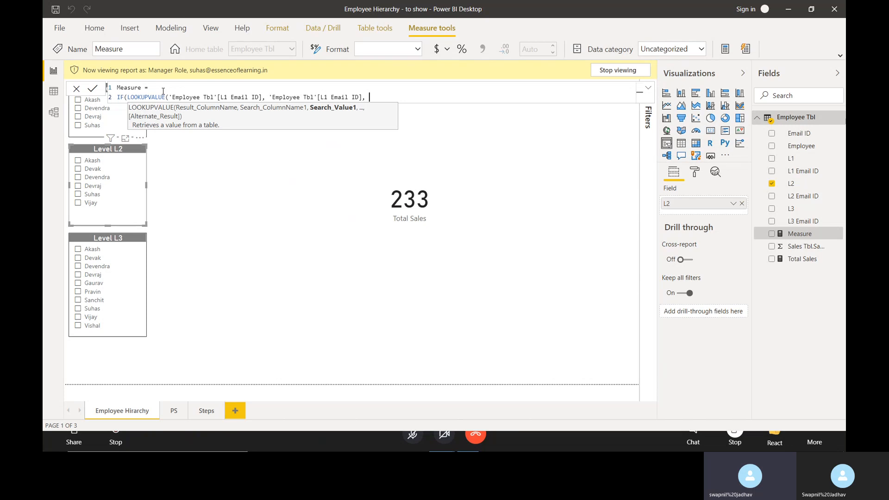
{"action": "type", "text": "U"}
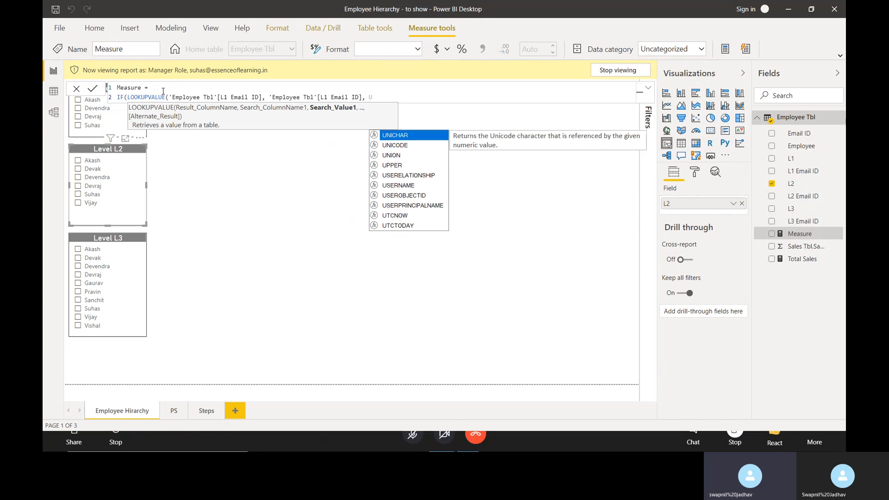
{"action": "type", "text": "SE"}
{"action": "key", "text": "Down"}
{"action": "key", "text": "Down"}
{"action": "key", "text": "Down"}
{"action": "key", "text": "Tab"}
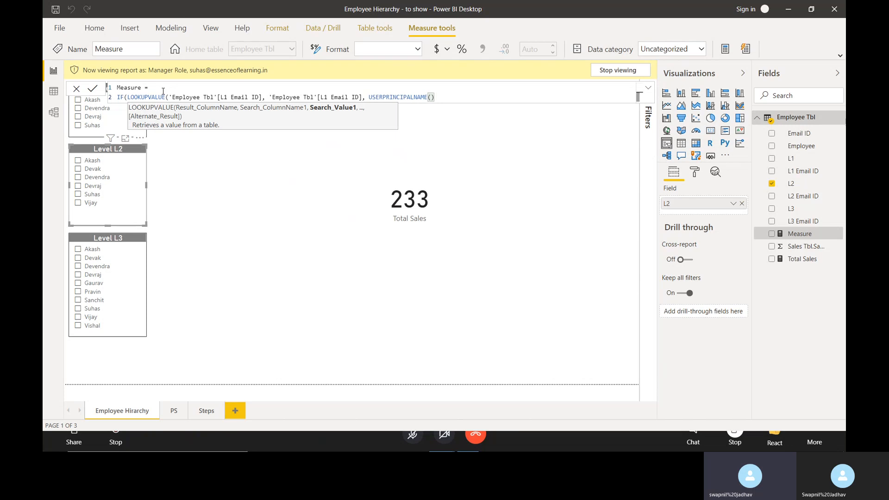
{"action": "type", "text": ","}
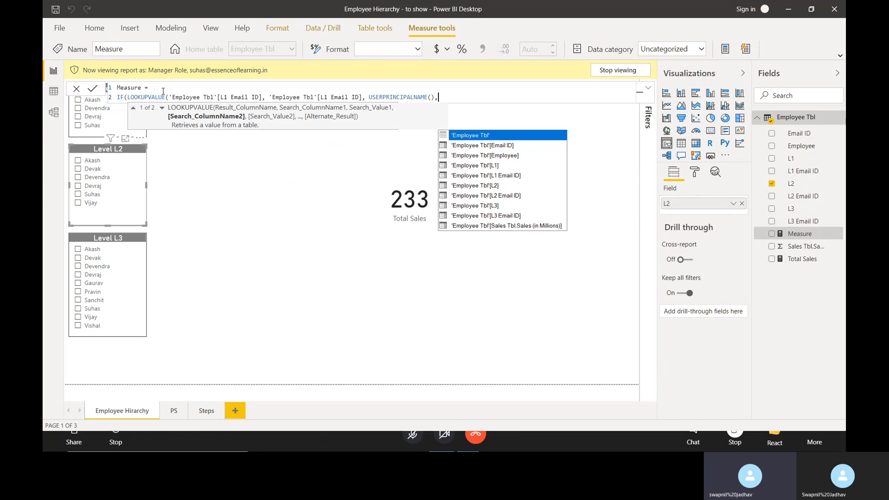
{"action": "key", "text": "BackSpace"}
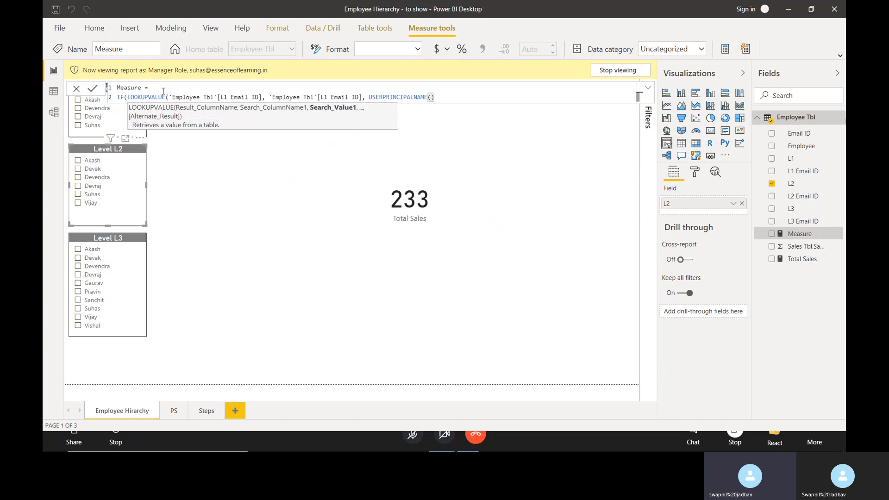
{"action": "type", "text": ") <> "}
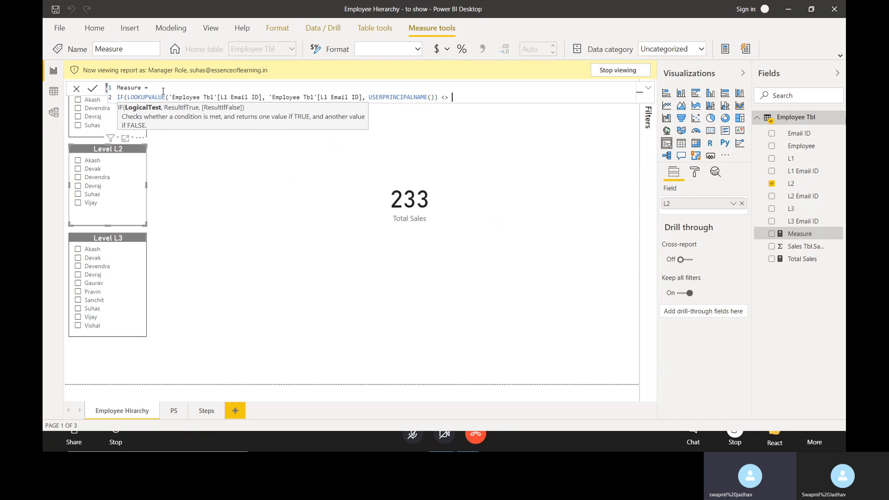
{"action": "type", "text": "BLANK()"}
{"action": "type", "text": ","}
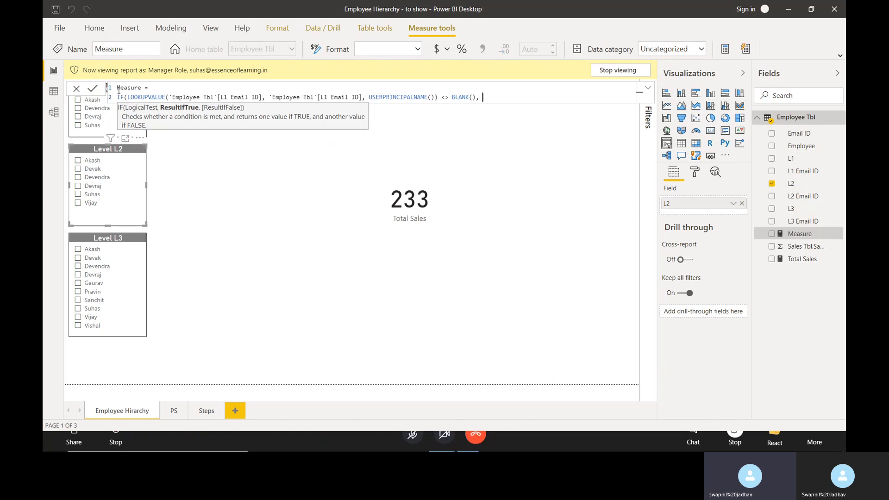
- Add 'Employee Tbl'[L1 Email ID] = USERPRINCIPALNAME() as the IF's true result, followed by a comma
{"action": "left_click", "coordinate": [263, 100]}
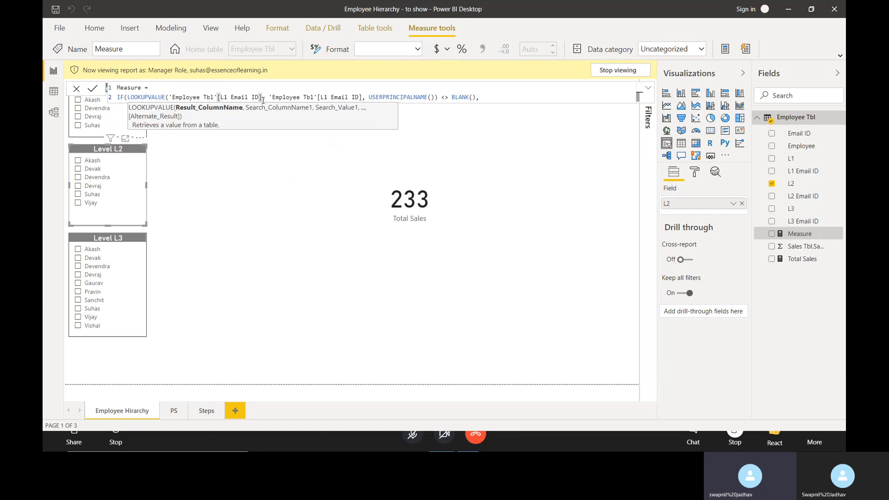
{"action": "key", "text": "shift+Left"}
{"action": "key", "text": "shift+Left"}
{"action": "key", "text": "shift+Left"}
{"action": "key", "text": "shift+Left"}
{"action": "key", "text": "shift+Left"}
{"action": "key", "text": "shift+Left"}
{"action": "key", "text": "shift+Left"}
{"action": "key", "text": "shift+Left"}
{"action": "key", "text": "shift+Left"}
{"action": "key", "text": "shift+Left"}
{"action": "key", "text": "shift+Left"}
{"action": "key", "text": "shift+Left"}
{"action": "key", "text": "shift+Left"}
{"action": "key", "text": "shift+Left"}
{"action": "key", "text": "shift+Left"}
{"action": "key", "text": "shift+Left"}
{"action": "key", "text": "shift+Left"}
{"action": "key", "text": "shift+Left"}
{"action": "key", "text": "shift+Left"}
{"action": "key", "text": "shift+Left"}
{"action": "key", "text": "shift+Left"}
{"action": "key", "text": "shift+Left"}
{"action": "key", "text": "shift+Left"}
{"action": "key", "text": "shift+Left"}
{"action": "key", "text": "shift+Left"}
{"action": "key", "text": "shift+Left"}
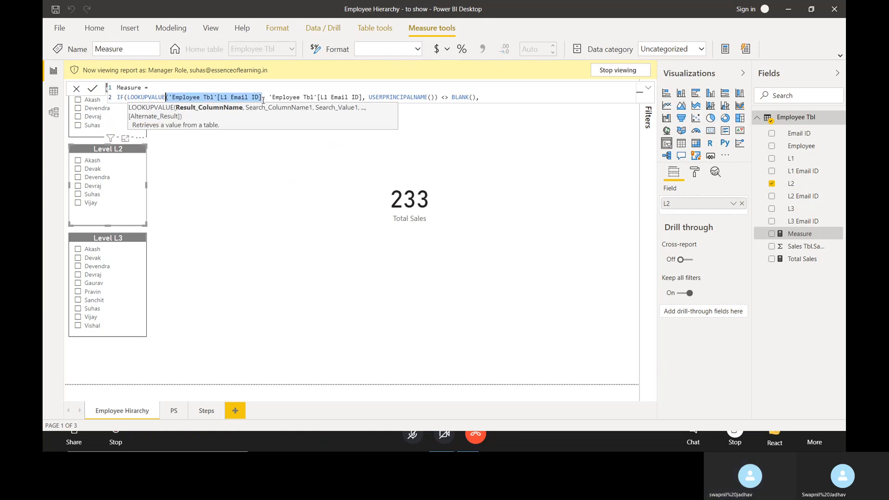
{"action": "type", "text": "[L1 Email ID] = Userprincipalname()"}
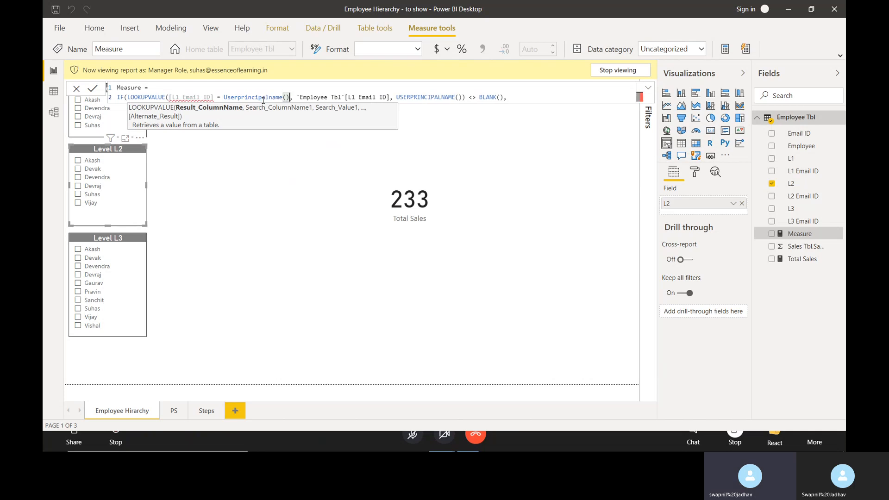
{"action": "key", "text": "ctrl+z"}
{"action": "key", "text": "ctrl+c"}
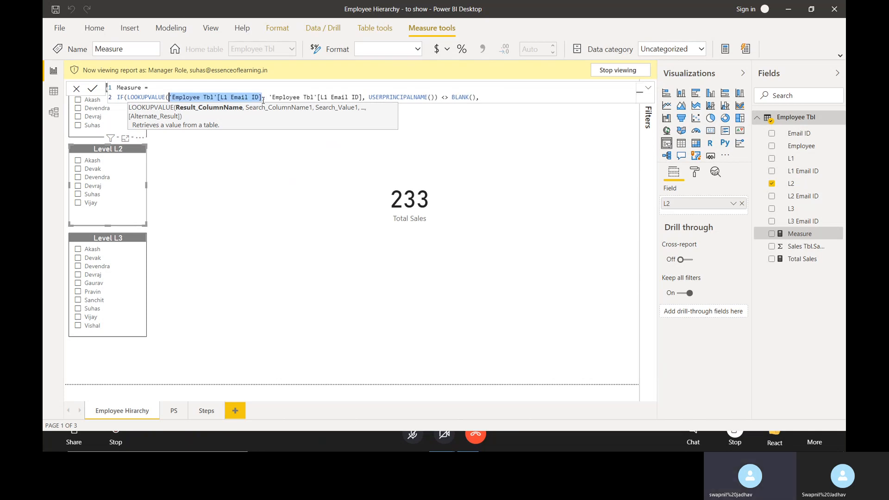
{"action": "left_click", "coordinate": [494, 97]}
{"action": "key", "text": "ctrl+v"}
{"action": "type", "text": "= "}
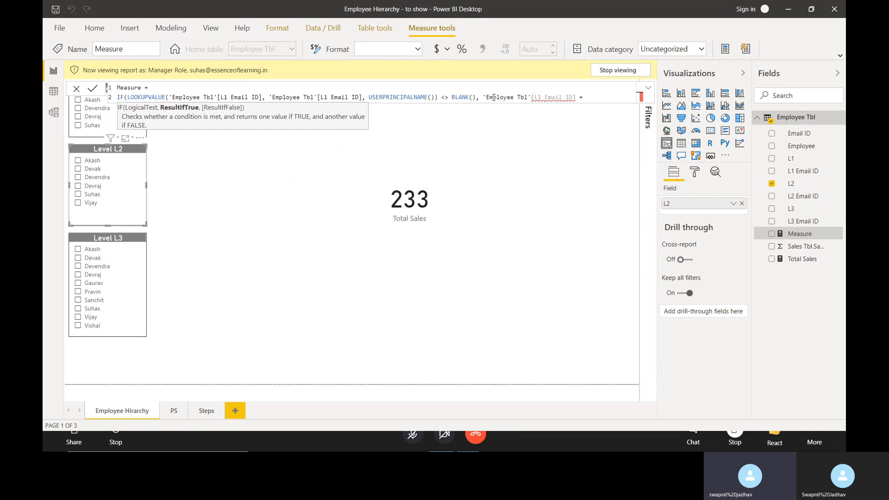
{"action": "type", "text": "U"}
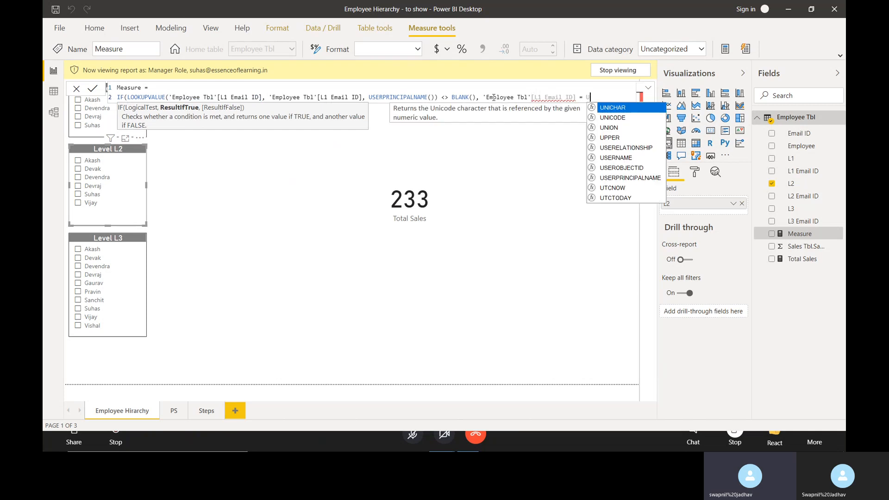
{"action": "type", "text": "SERPRINCIPALNAME()"}
{"action": "key", "text": "Down"}
{"action": "key", "text": "Down"}
{"action": "key", "text": "Down"}
{"action": "key", "text": "Tab"}
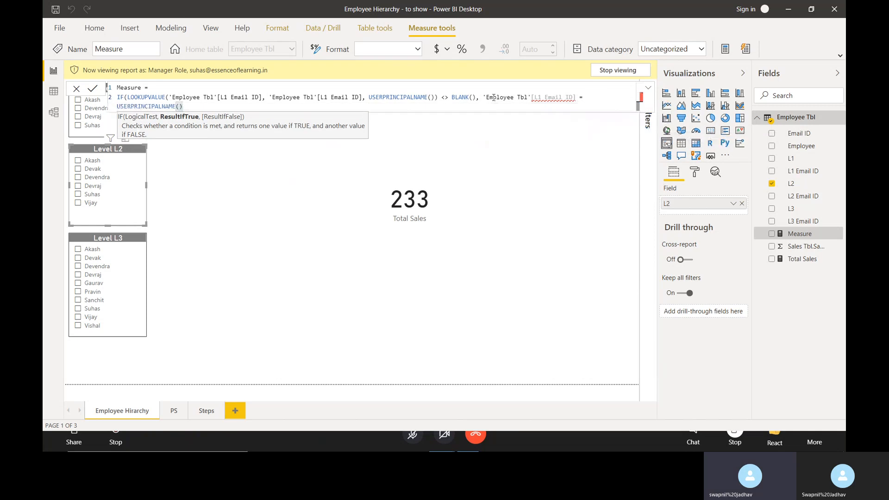
{"action": "type", "text": ","}
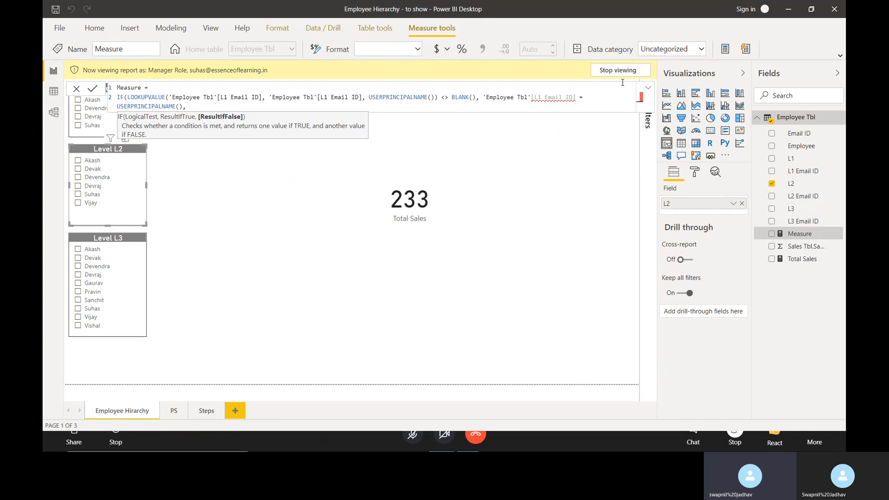
{"action": "key", "text": "ctrl+z"}
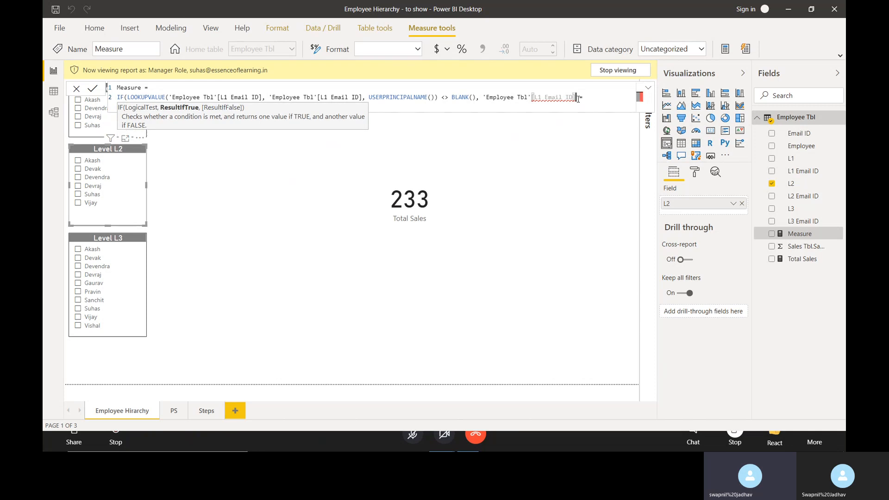
{"action": "key", "text": "shift+Left"}
{"action": "key", "text": "shift+Left"}
{"action": "key", "text": "shift+Left"}
{"action": "key", "text": "shift+Left"}
{"action": "key", "text": "shift+Left"}
{"action": "key", "text": "shift+Left"}
{"action": "key", "text": "shift+Left"}
{"action": "key", "text": "shift+Left"}
{"action": "key", "text": "shift+Left"}
{"action": "key", "text": "shift+Left"}
{"action": "key", "text": "shift+Left"}
{"action": "key", "text": "shift+Left"}
{"action": "key", "text": "shift+Left"}
{"action": "left_click", "coordinate": [532, 106]}
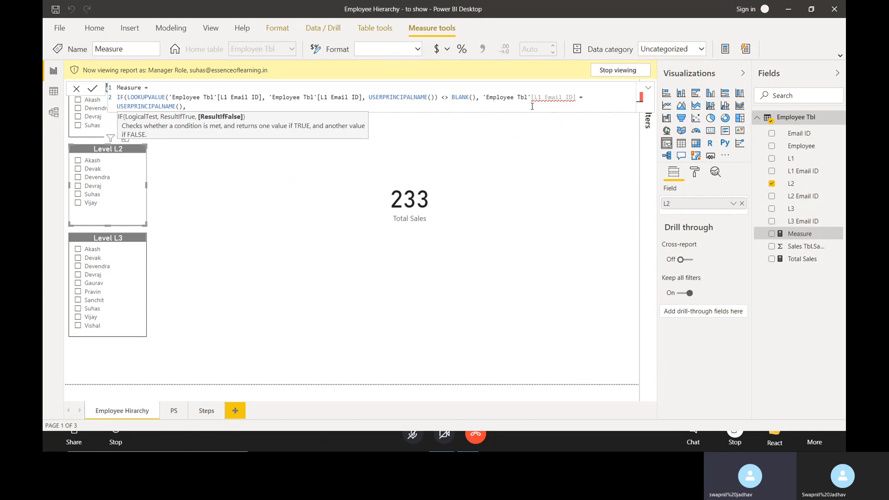
- Duplicate the IF expression onto line 3 and change its L1 Email ID references to L2
{"action": "triple_click", "coordinate": [532, 106]}
{"action": "key", "text": "ctrl+c"}
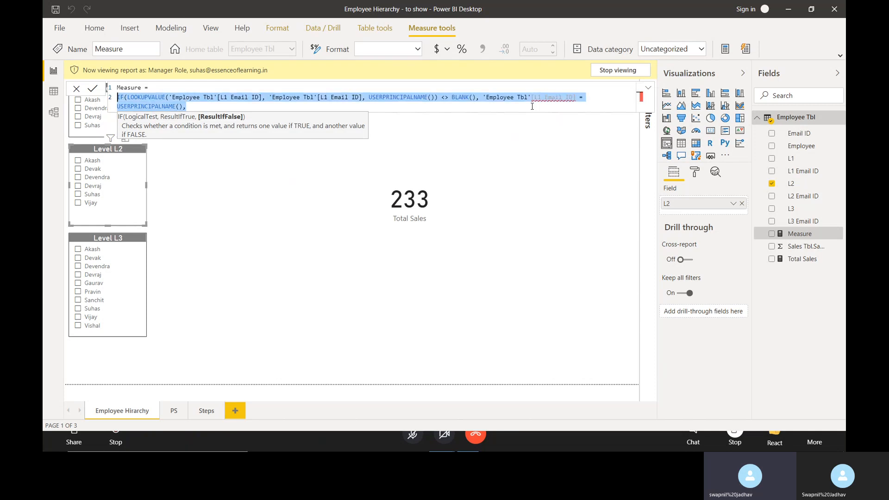
{"action": "left_click", "coordinate": [532, 106]}
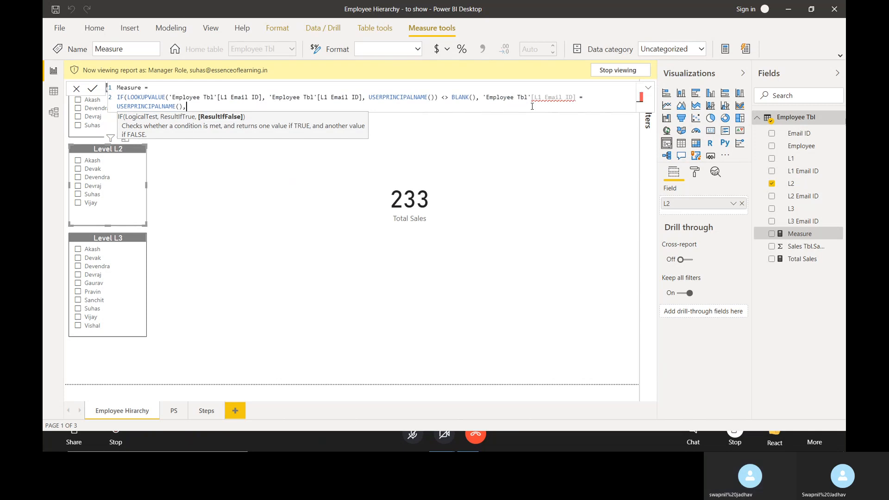
{"action": "key", "text": "shift+Return"}
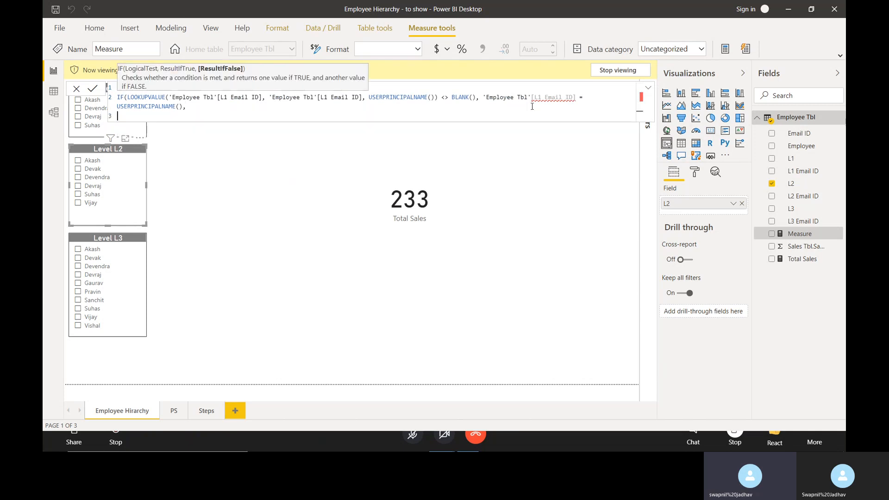
{"action": "key", "text": "ctrl+v"}
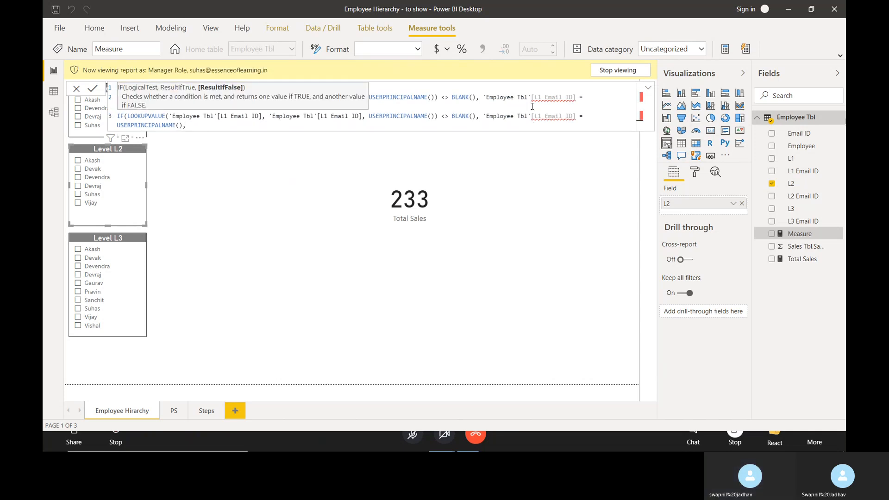
{"action": "left_click", "coordinate": [230, 118]}
{"action": "key", "text": "BackSpace"}
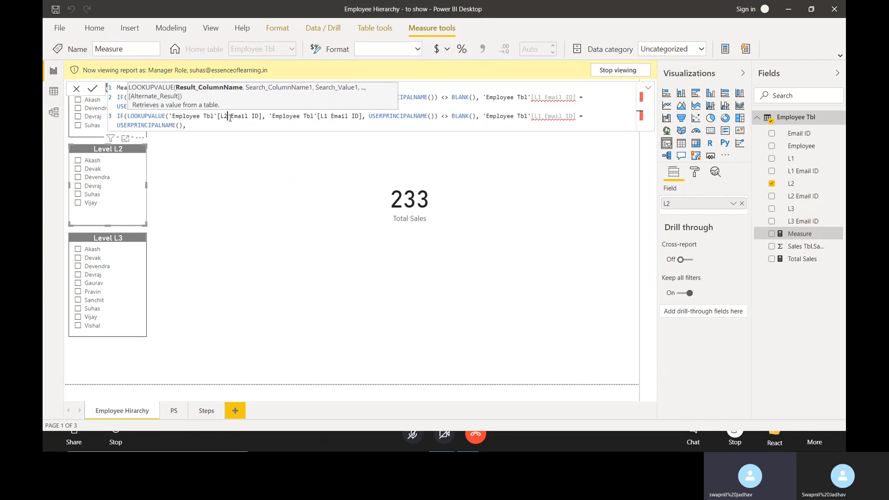
{"action": "type", "text": "2"}
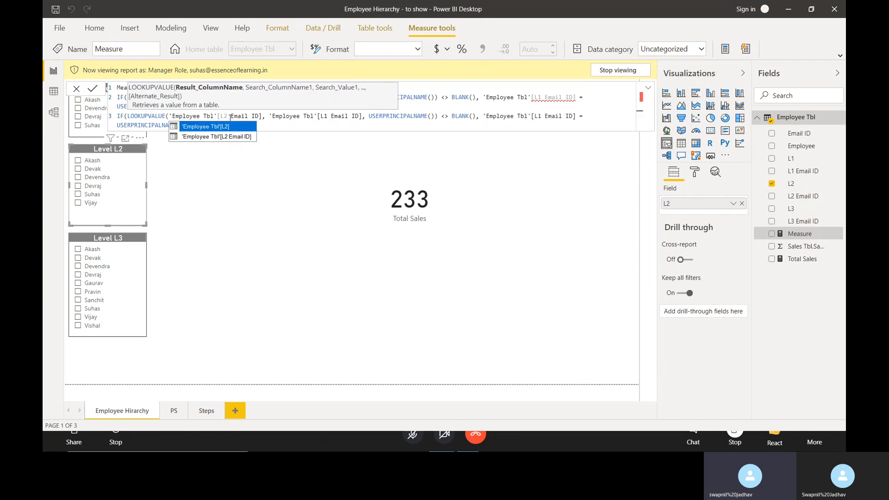
{"action": "left_click", "coordinate": [329, 116]}
{"action": "key", "text": "BackSpace"}
{"action": "type", "text": "2"}
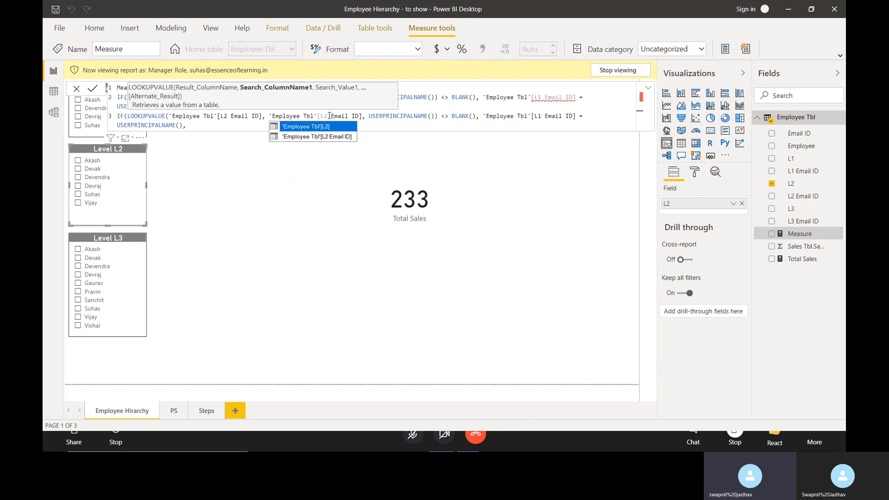
{"action": "left_click", "coordinate": [540, 116]}
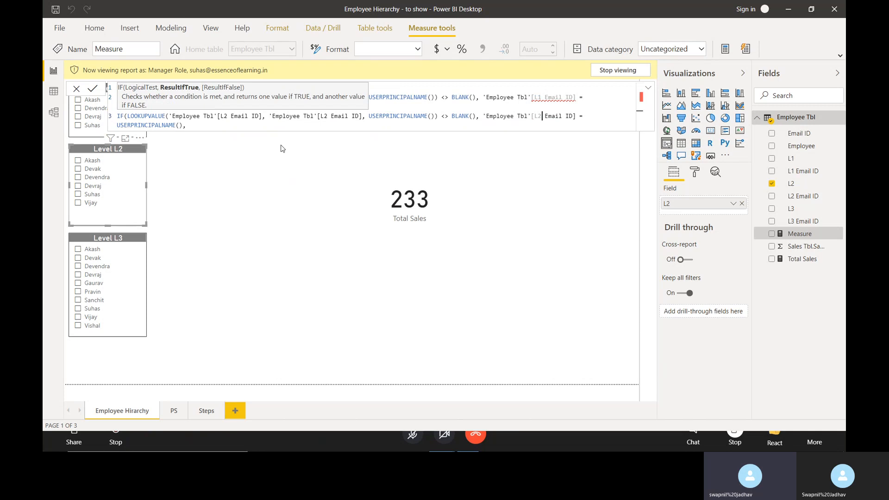
- Paste another copy on line 4 with all three references changed to L3 Email ID
{"action": "left_click", "coordinate": [208, 124]}
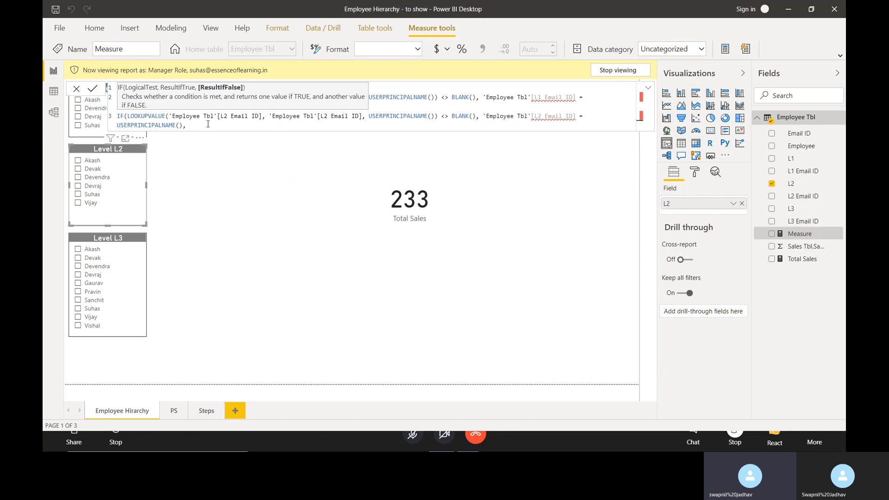
{"action": "key", "text": "shift+Return"}
{"action": "key", "text": "ctrl+v"}
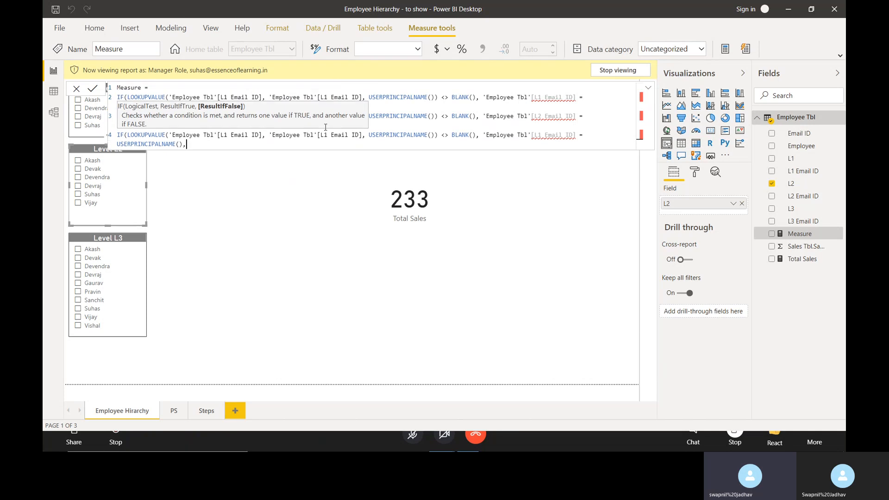
{"action": "left_click", "coordinate": [227, 135]}
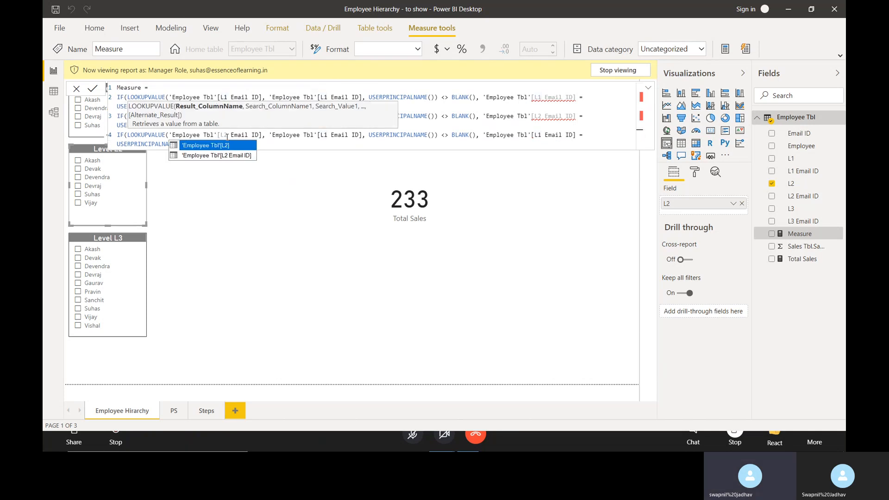
{"action": "key", "text": "BackSpace"}
{"action": "type", "text": "3"}
{"action": "left_click", "coordinate": [330, 135]}
{"action": "key", "text": "BackSpace"}
{"action": "type", "text": "3"}
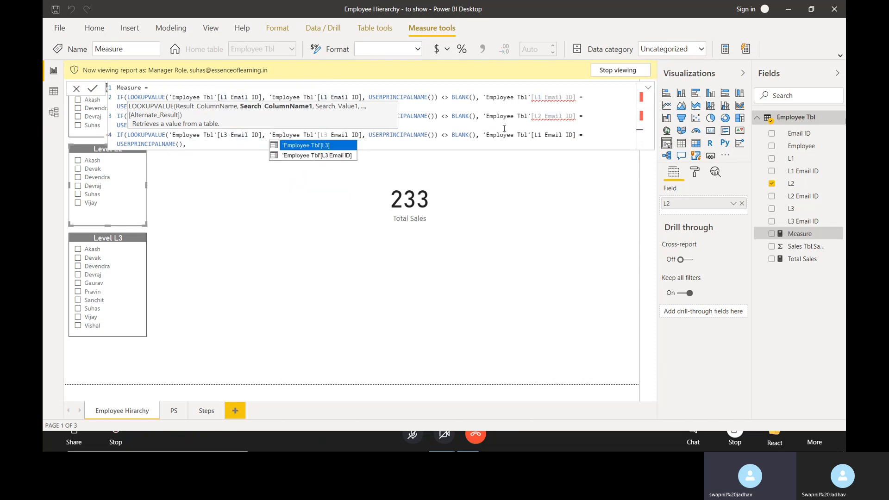
{"action": "left_click", "coordinate": [541, 135]}
{"action": "key", "text": "BackSpace"}
{"action": "type", "text": "3"}
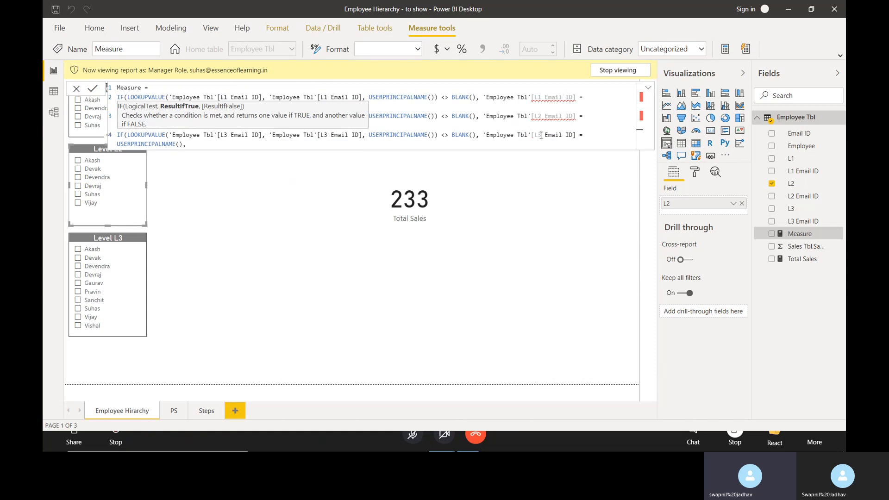
{"action": "left_click", "coordinate": [310, 143]}
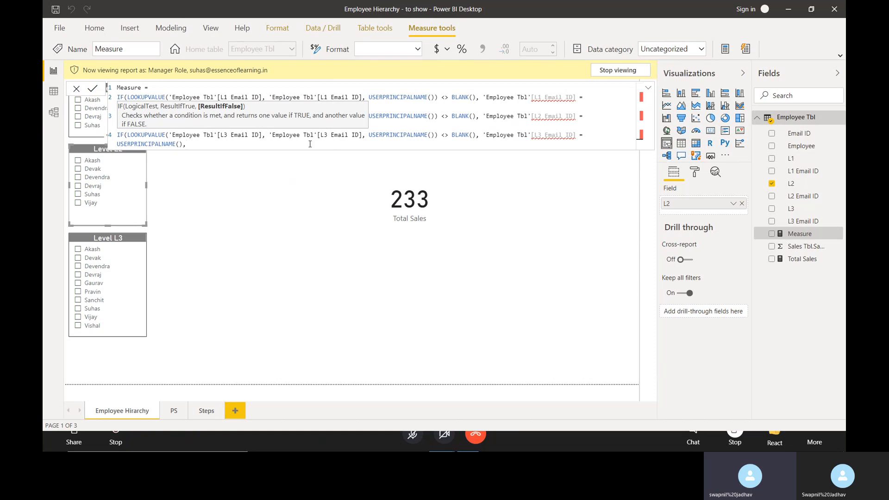
- Close the nested IF with True))) and commit the measure, which errors on L3 Email ID
{"action": "type", "text": "True"}
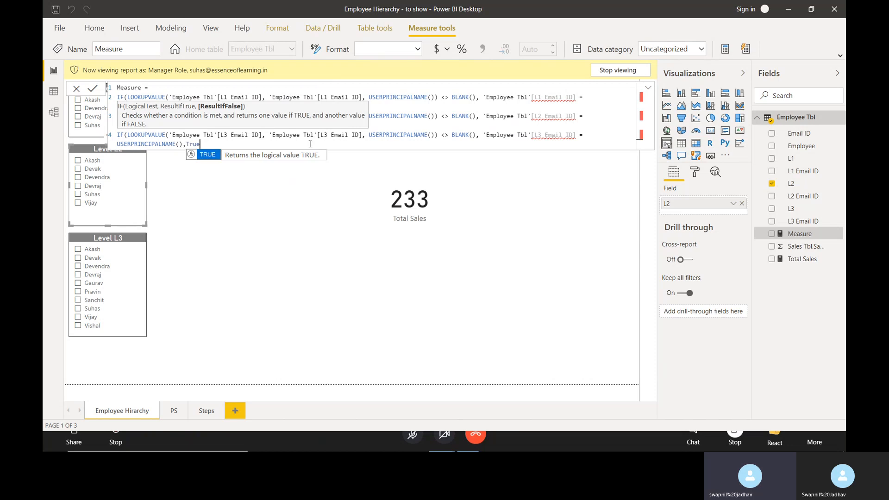
{"action": "type", "text": ")"}
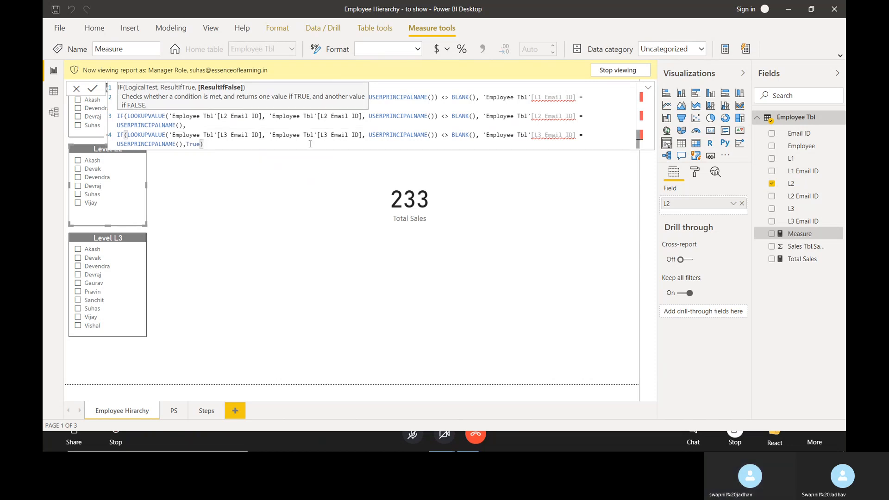
{"action": "type", "text": "))"}
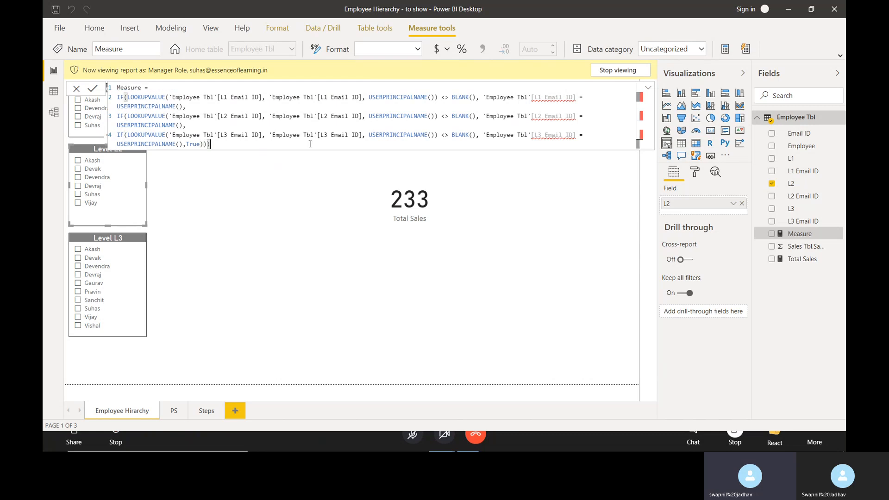
{"action": "key", "text": "shift+Home"}
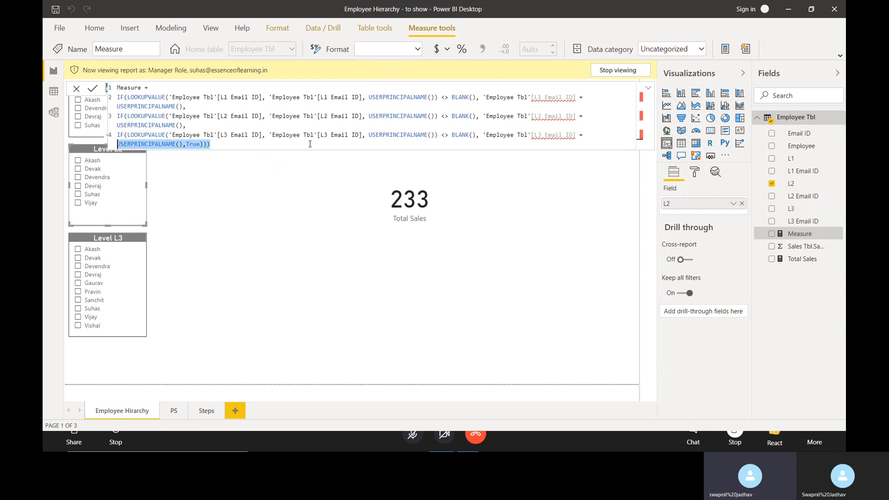
{"action": "key", "text": "shift+Up"}
{"action": "key", "text": "shift+Up"}
{"action": "key", "text": "shift+Up"}
{"action": "key", "text": "shift+Up"}
{"action": "key", "text": "shift+Up"}
{"action": "key", "text": "ctrl+c"}
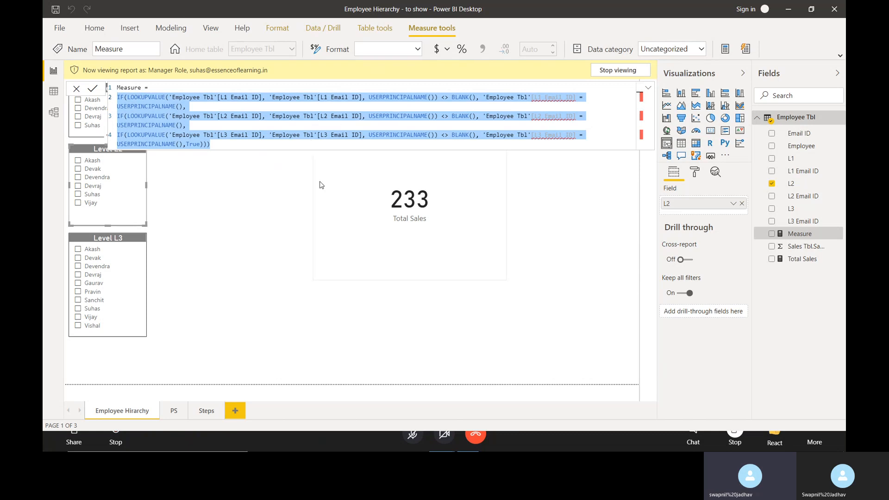
{"action": "left_click", "coordinate": [253, 184]}
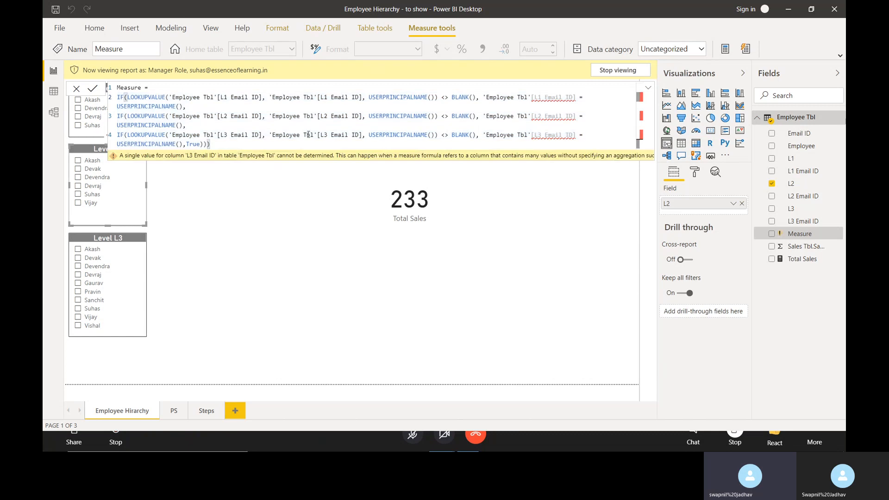
- Paste the nested IF/LOOKUPVALUE expression as Manager Role's Employee Tbl filter and save the roles
{"action": "left_click", "coordinate": [175, 32]}
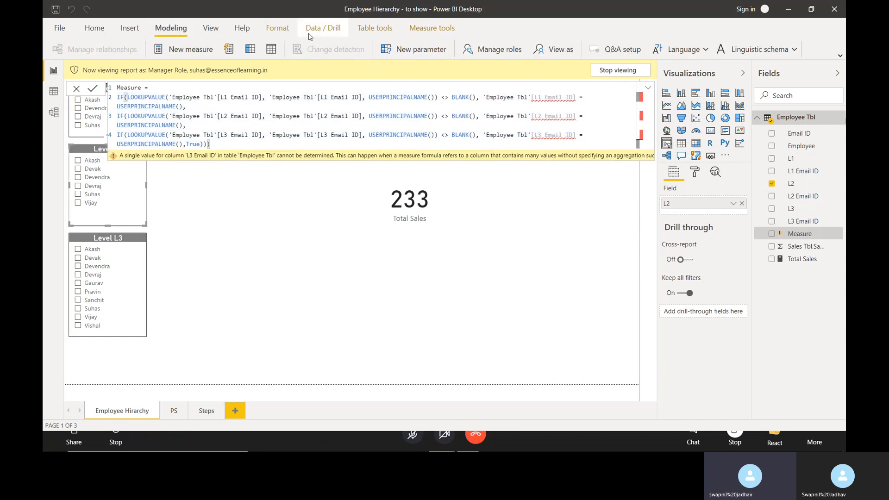
{"action": "left_click", "coordinate": [506, 52]}
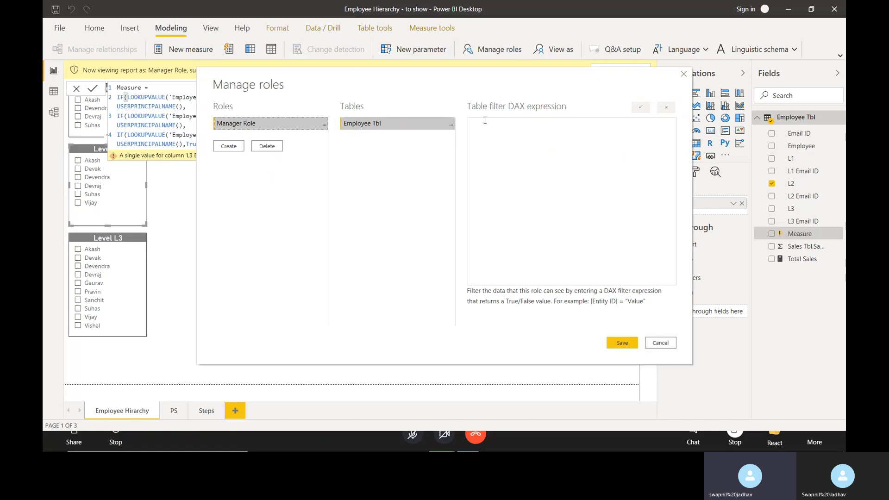
{"action": "left_click", "coordinate": [482, 124]}
{"action": "key", "text": "ctrl+v"}
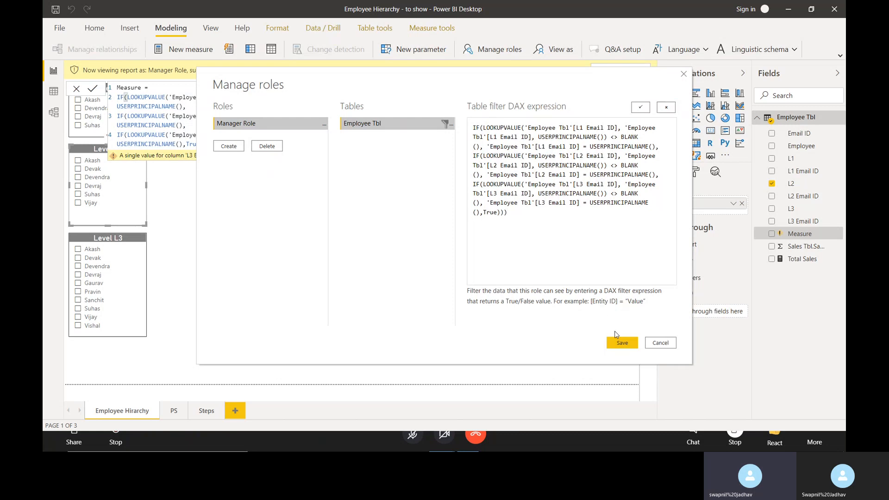
{"action": "left_click", "coordinate": [642, 108]}
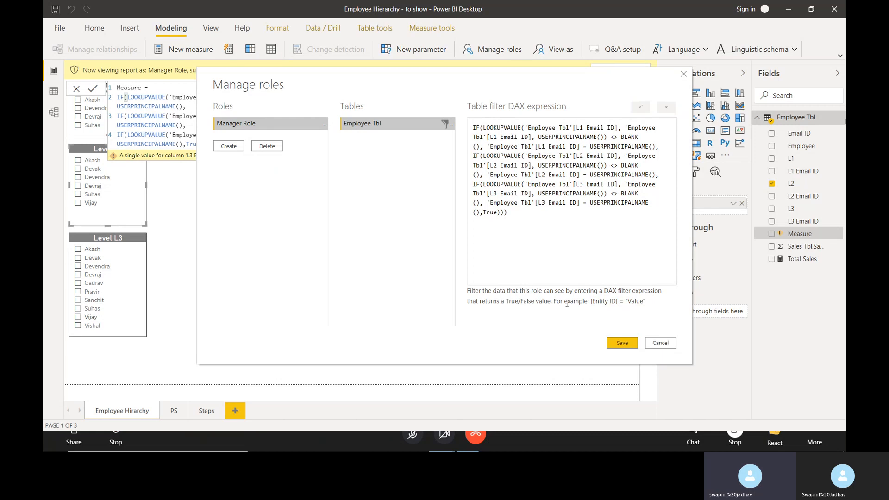
{"action": "left_click", "coordinate": [623, 343]}
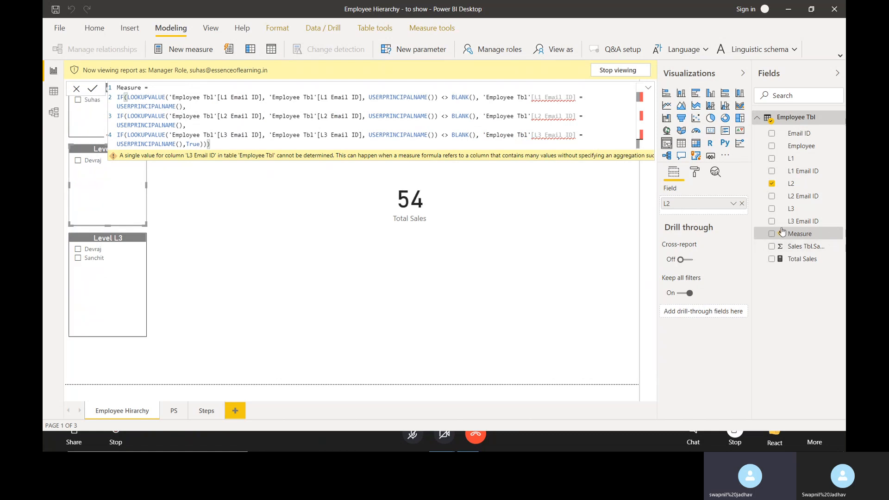
- Delete the temporary Measure from Employee Tbl, confirming the deletion
{"action": "left_click", "coordinate": [836, 236]}
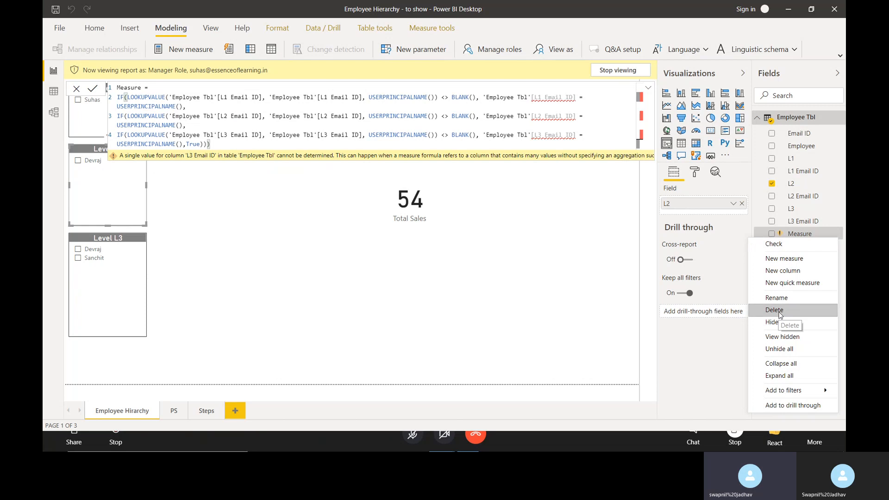
{"action": "key", "text": "Escape"}
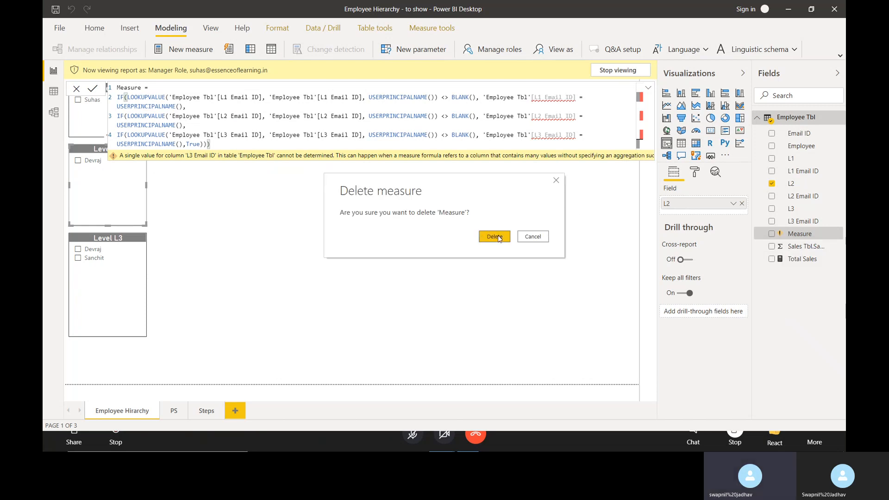
{"action": "left_click", "coordinate": [499, 239]}
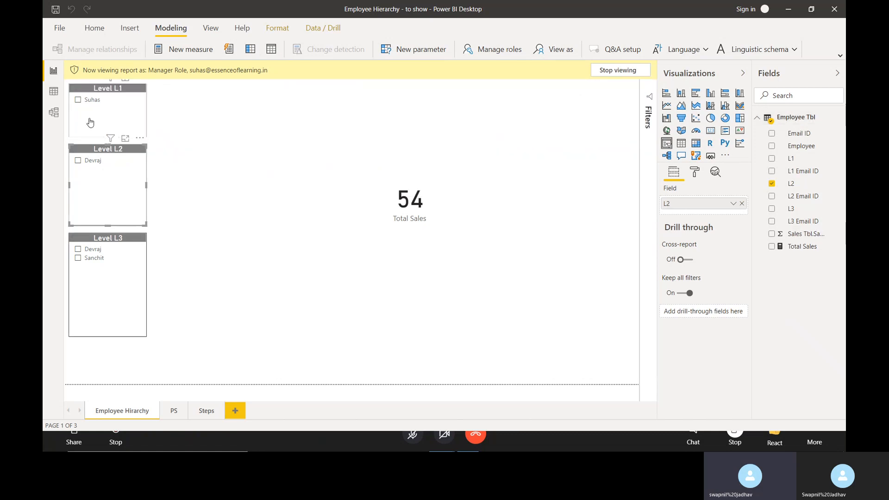
- Check the four filtered manager rows in Data view, return to the report, then switch to the video call
{"action": "left_click", "coordinate": [54, 93]}
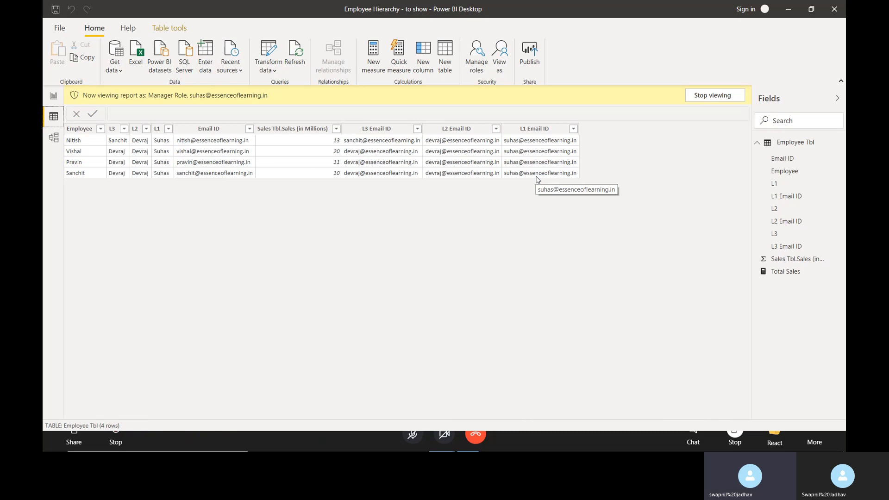
{"action": "left_click", "coordinate": [55, 97]}
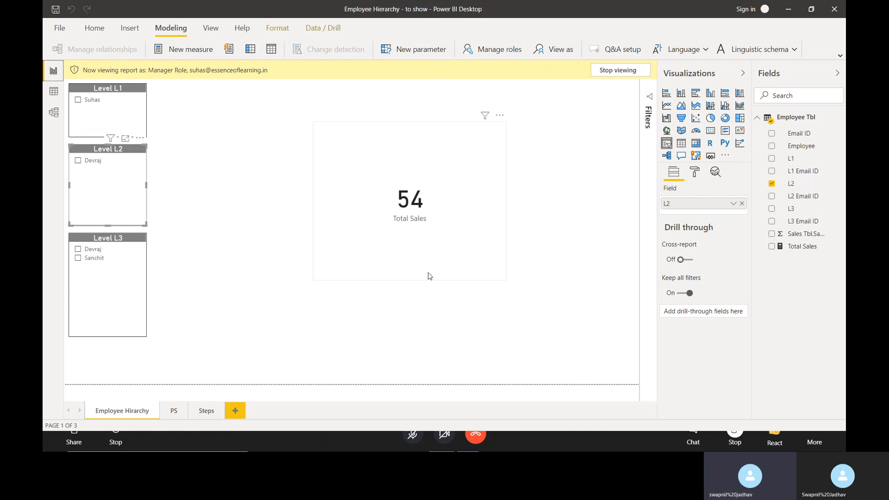
{"action": "key", "text": "alt+Tab"}
{"action": "key", "text": "alt+Tab"}
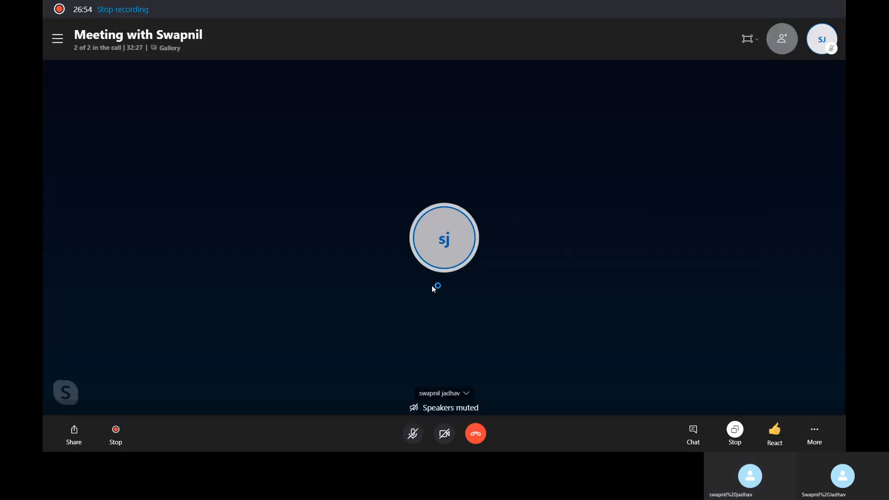